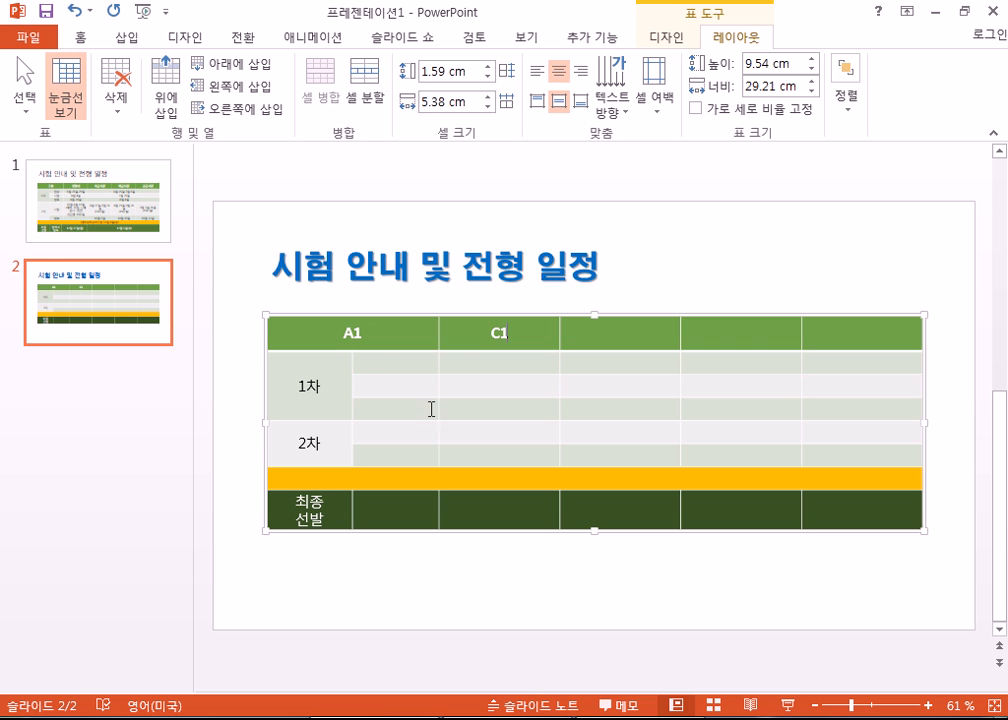
- Replace the "1차" label in the table with A2 and enter B2 in the cell beside it
{"action": "left_click_drag", "start_coordinate": [374, 367], "coordinate": [373, 412]}
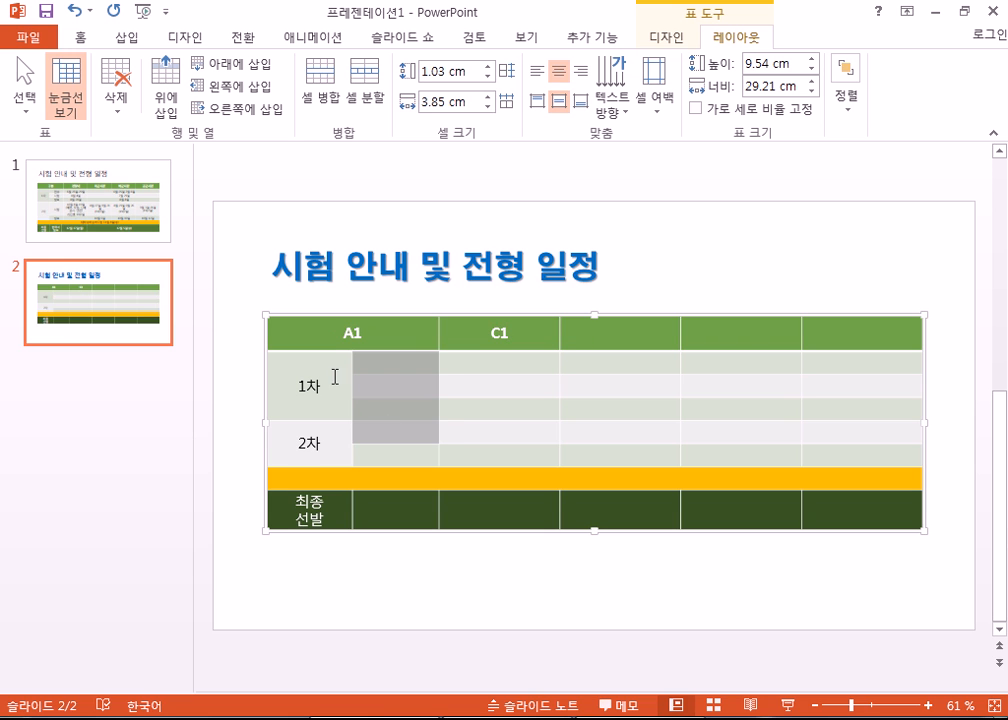
{"action": "left_click", "coordinate": [333, 405]}
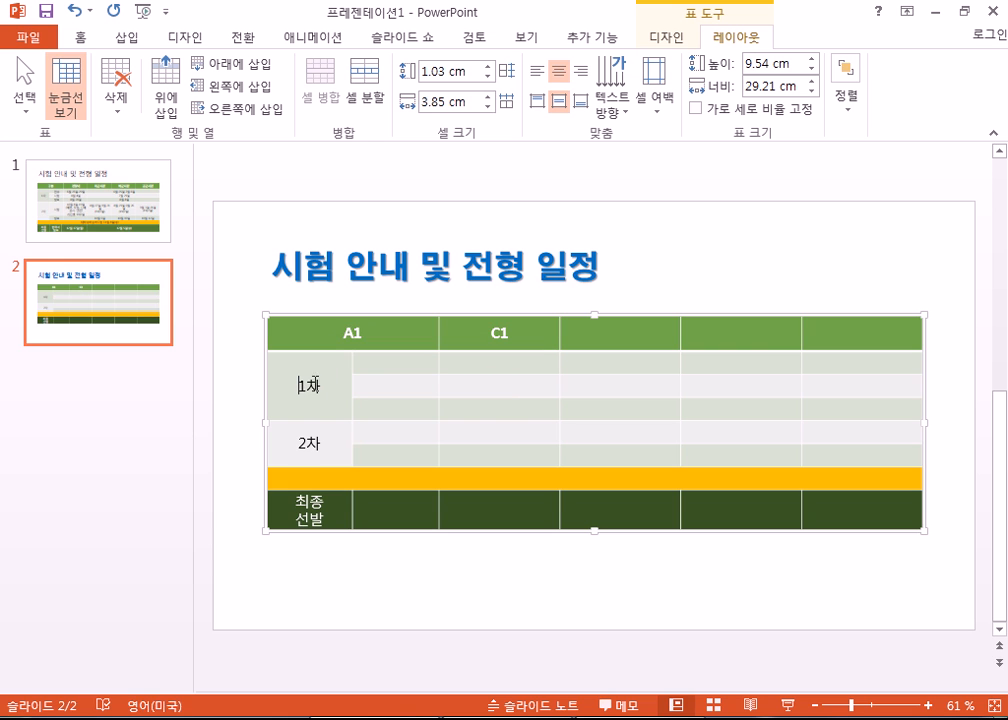
{"action": "double_click", "coordinate": [302, 385]}
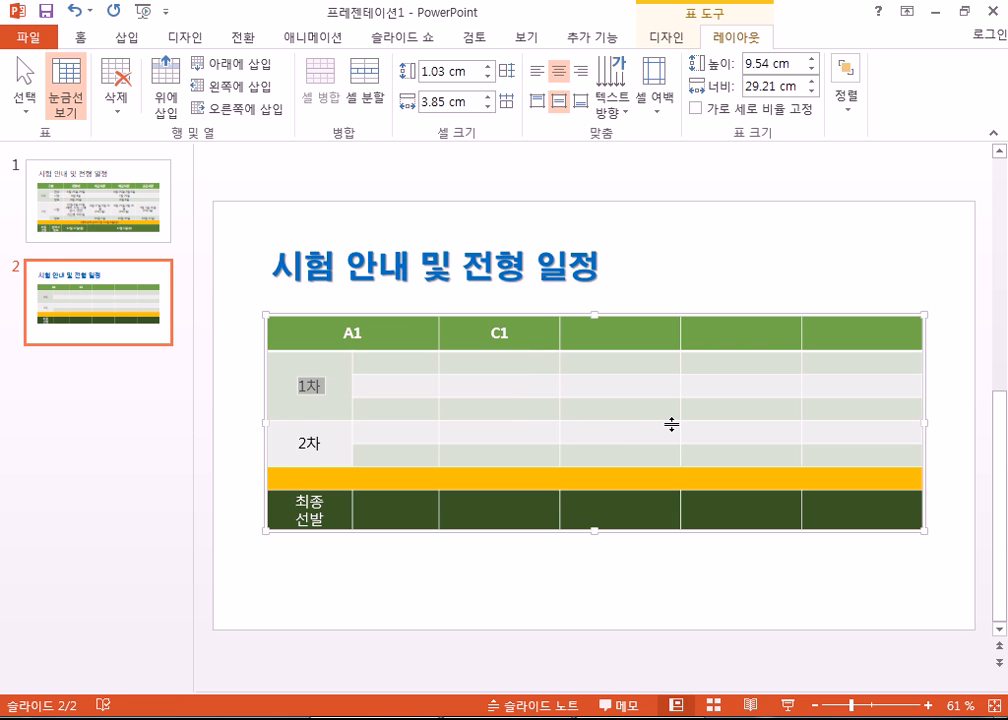
{"action": "type", "text": "A2"}
{"action": "left_click", "coordinate": [382, 364]}
{"action": "type", "text": "B"}
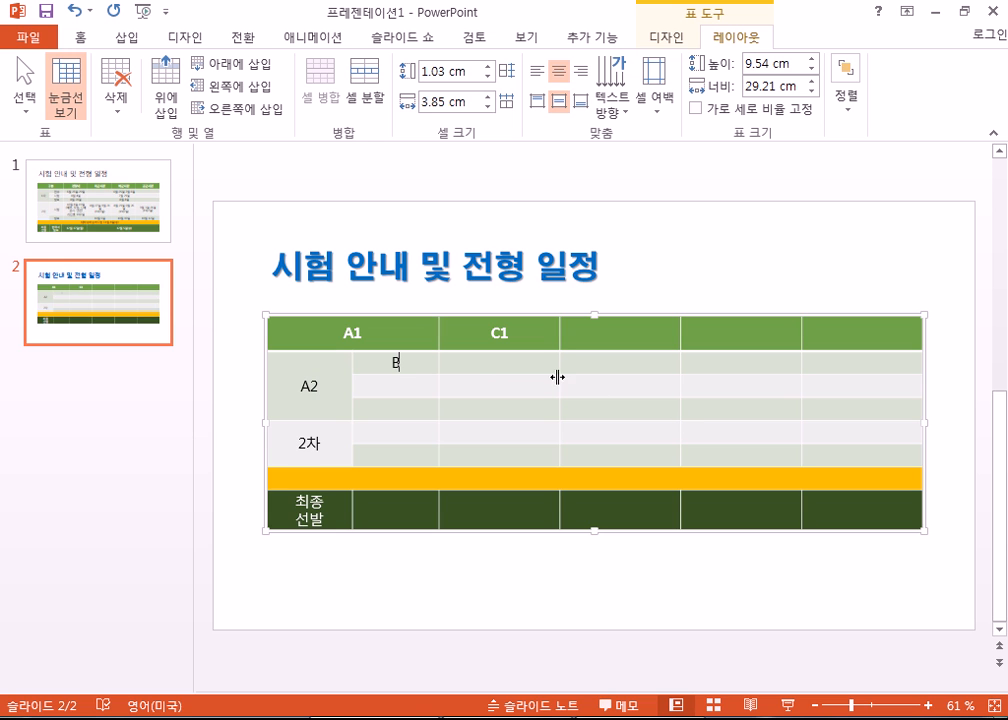
{"action": "type", "text": "2"}
- Enter B3, B4 and B5 in the second-column cells below B2
{"action": "left_click", "coordinate": [407, 385]}
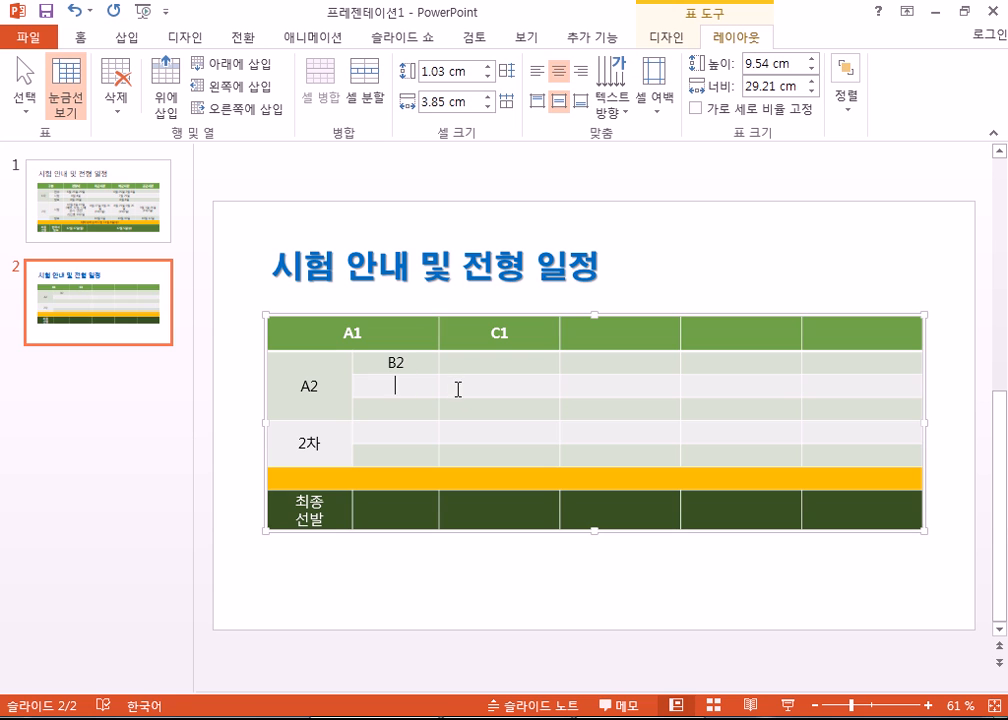
{"action": "type", "text": "B3"}
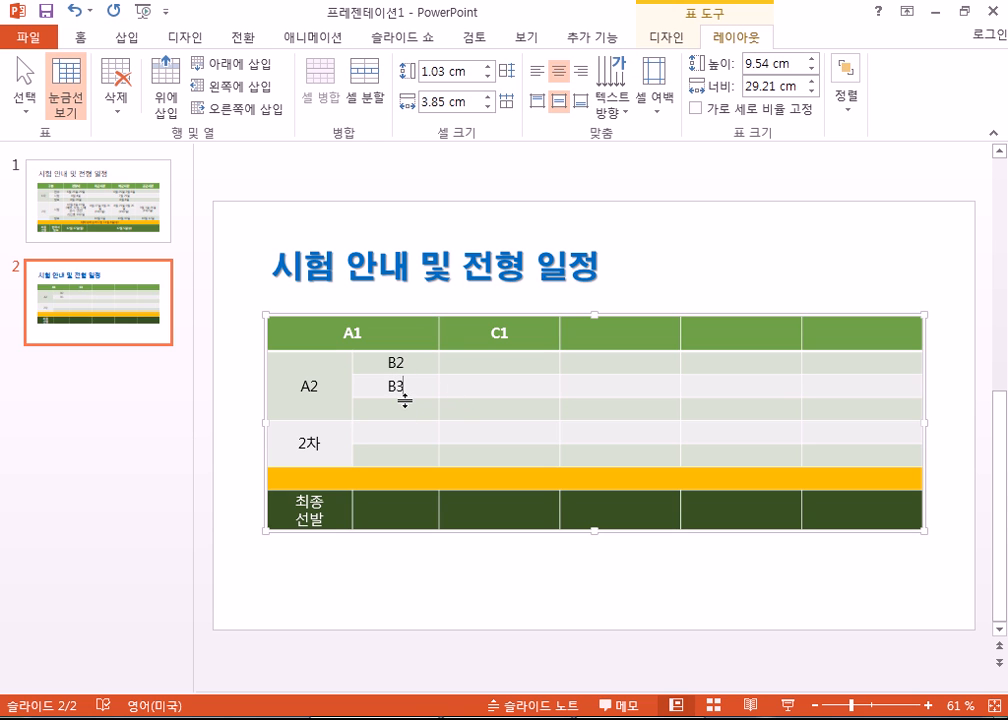
{"action": "type", "text": "B4"}
{"action": "key", "text": "BackSpace"}
{"action": "key", "text": "BackSpace"}
{"action": "key", "text": "Down"}
{"action": "type", "text": "B4"}
{"action": "key", "text": "Down"}
{"action": "type", "text": "B5"}
- Replace the "2차" label with A5 and enter B6 in the cell below B5
{"action": "key", "text": "BackSpace"}
{"action": "key", "text": "BackSpace"}
{"action": "key", "text": "Hangul"}
{"action": "type", "text": "A5"}
{"action": "left_click", "coordinate": [395, 452]}
{"action": "type", "text": "B6"}
- Enter C2 in the cell directly below the C1 header
{"action": "left_click", "coordinate": [499, 451]}
{"action": "left_click", "coordinate": [499, 362]}
{"action": "key", "text": "Hangul"}
{"action": "type", "text": "C2"}
- Fill the remaining three header cells of the table with D1, E1 and F1
{"action": "key", "text": "Up"}
{"action": "key", "text": "Right"}
{"action": "key", "text": "Right"}
{"action": "key", "text": "Left"}
{"action": "type", "text": "D1"}
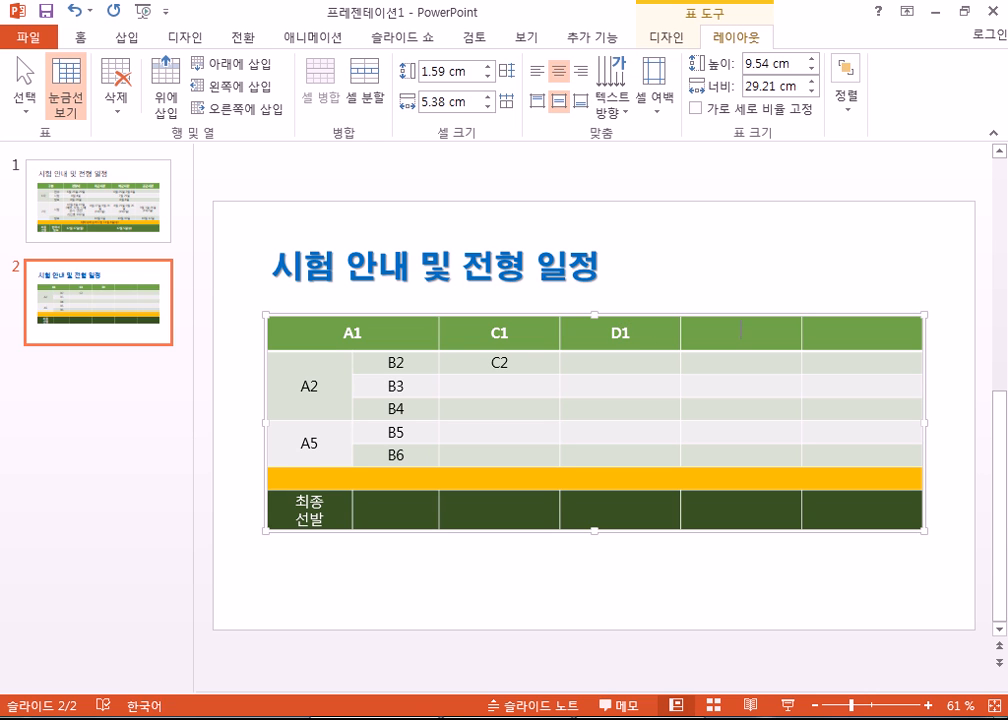
{"action": "type", "text": "E1"}
{"action": "key", "text": "Right"}
{"action": "type", "text": "F1"}
{"action": "left_click_drag", "start_coordinate": [386, 333], "coordinate": [466, 334]}
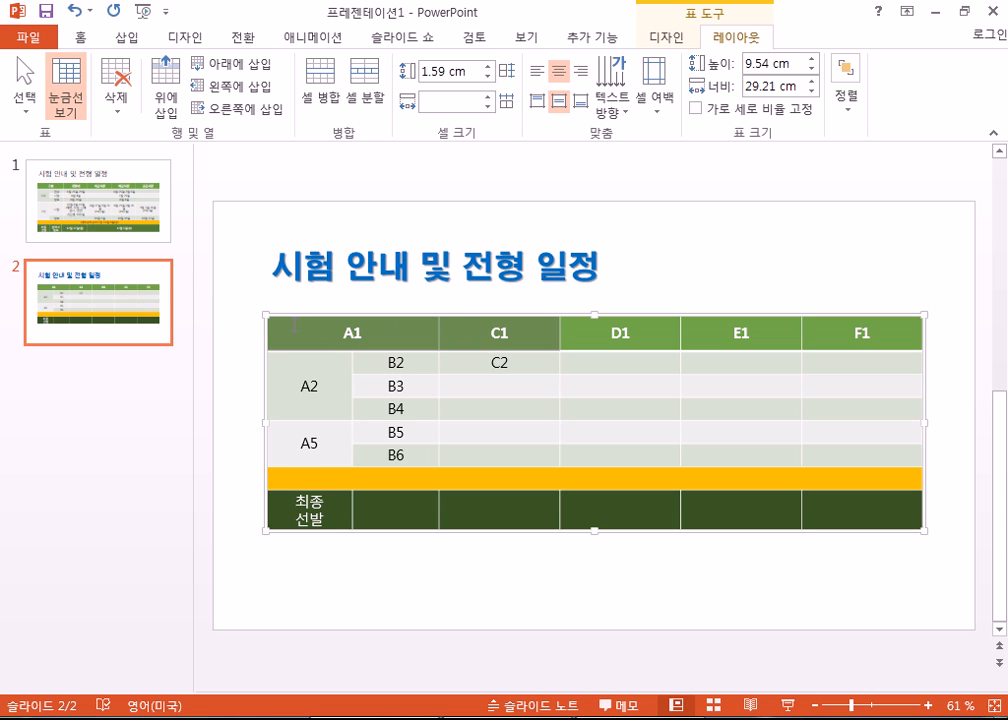
{"action": "left_click", "coordinate": [293, 325]}
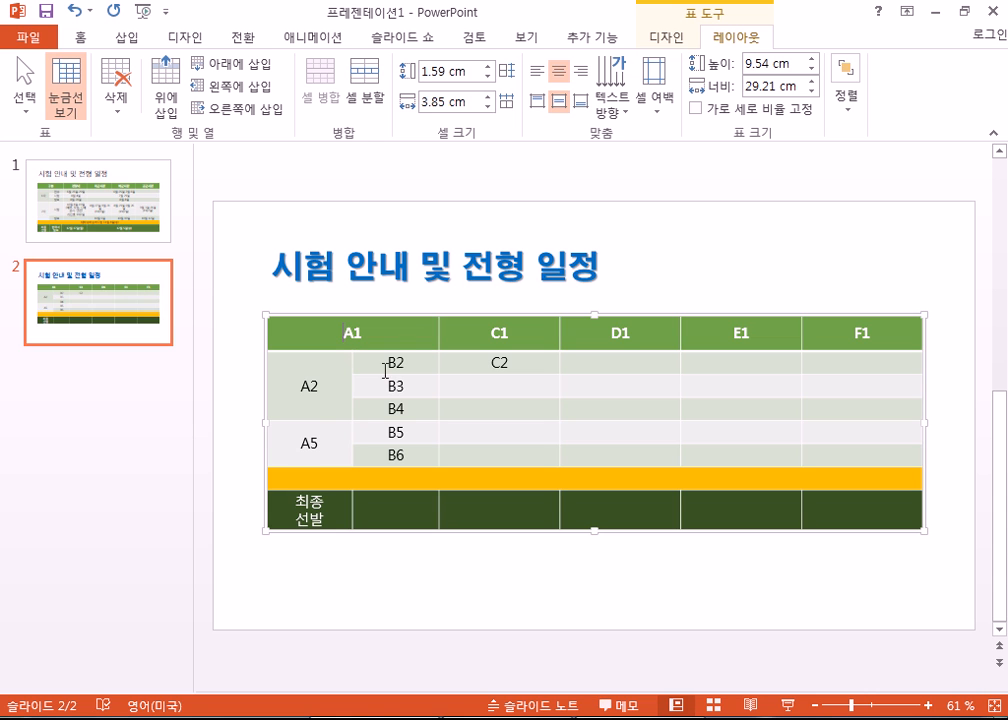
{"action": "left_click_drag", "start_coordinate": [324, 388], "coordinate": [320, 419]}
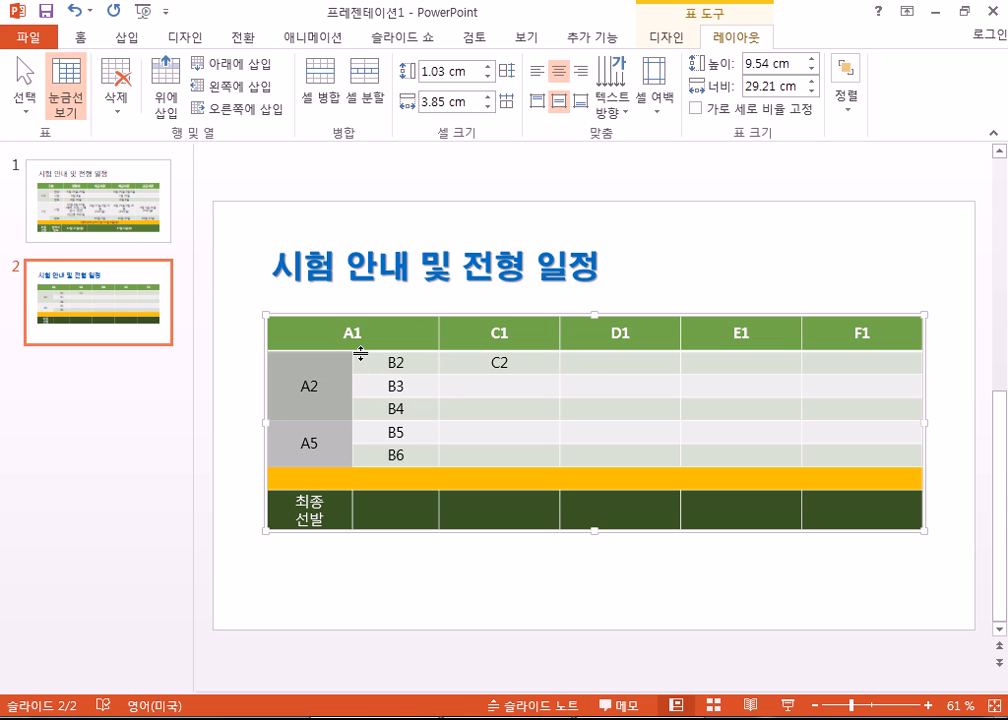
{"action": "left_click", "coordinate": [457, 389]}
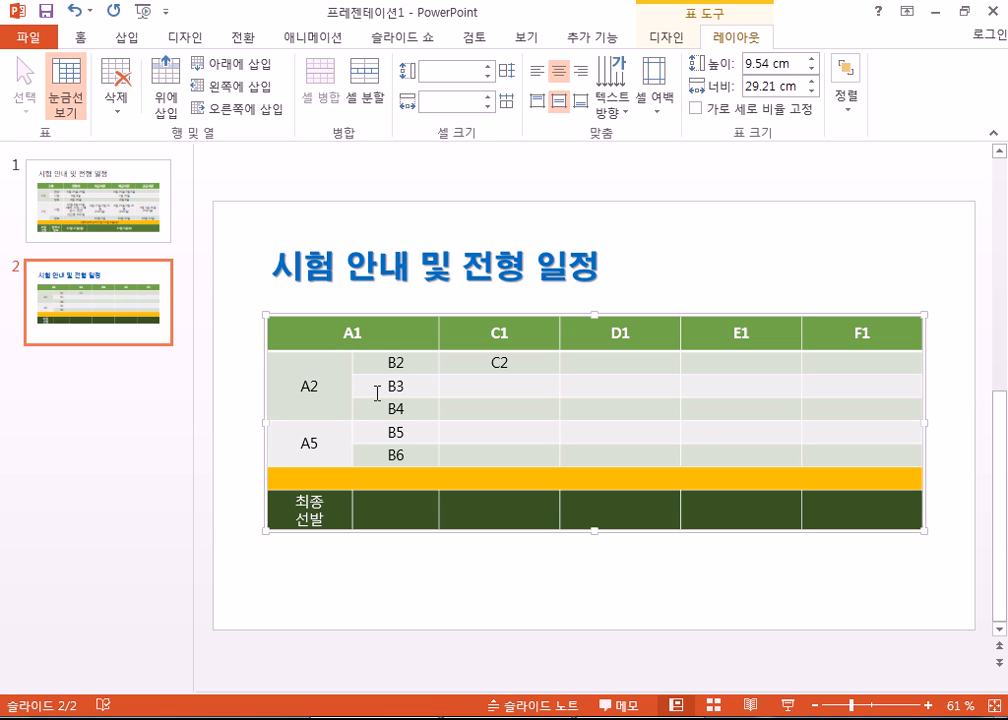
- Align the text of all table cells to the top and left, including the merged first-column labels
{"action": "left_click_drag", "start_coordinate": [352, 378], "coordinate": [838, 521]}
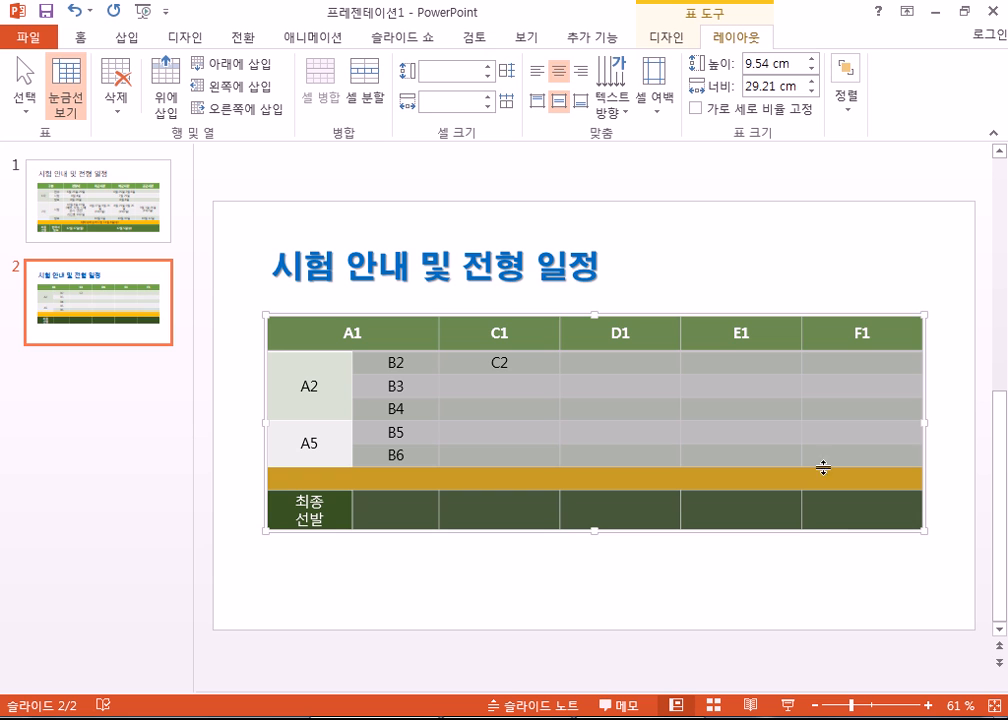
{"action": "left_click", "coordinate": [538, 101]}
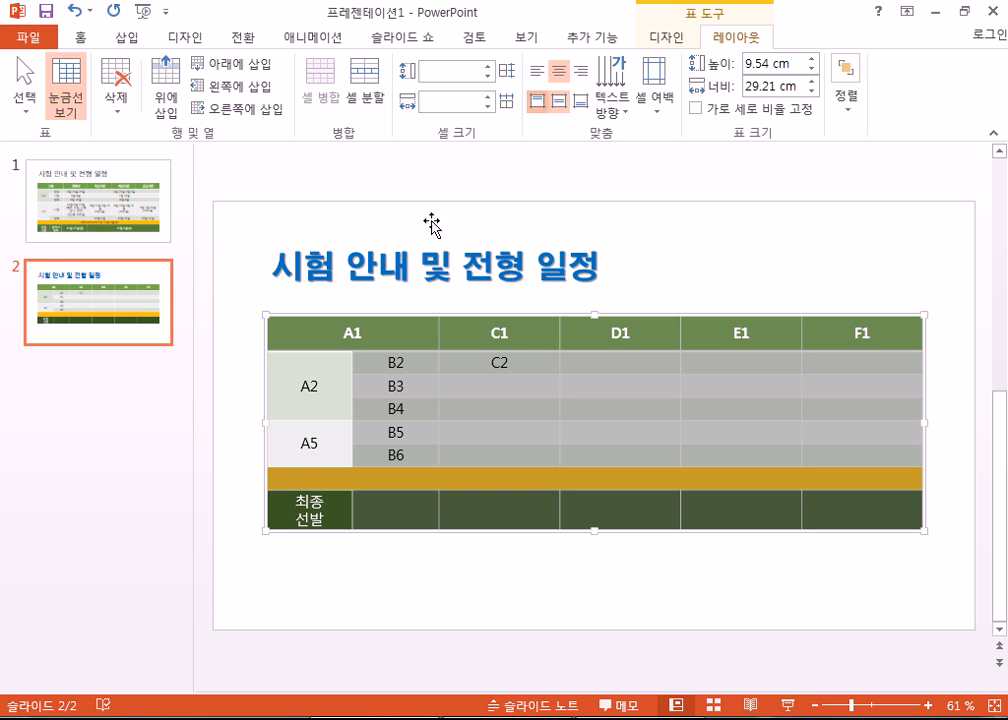
{"action": "left_click", "coordinate": [536, 71]}
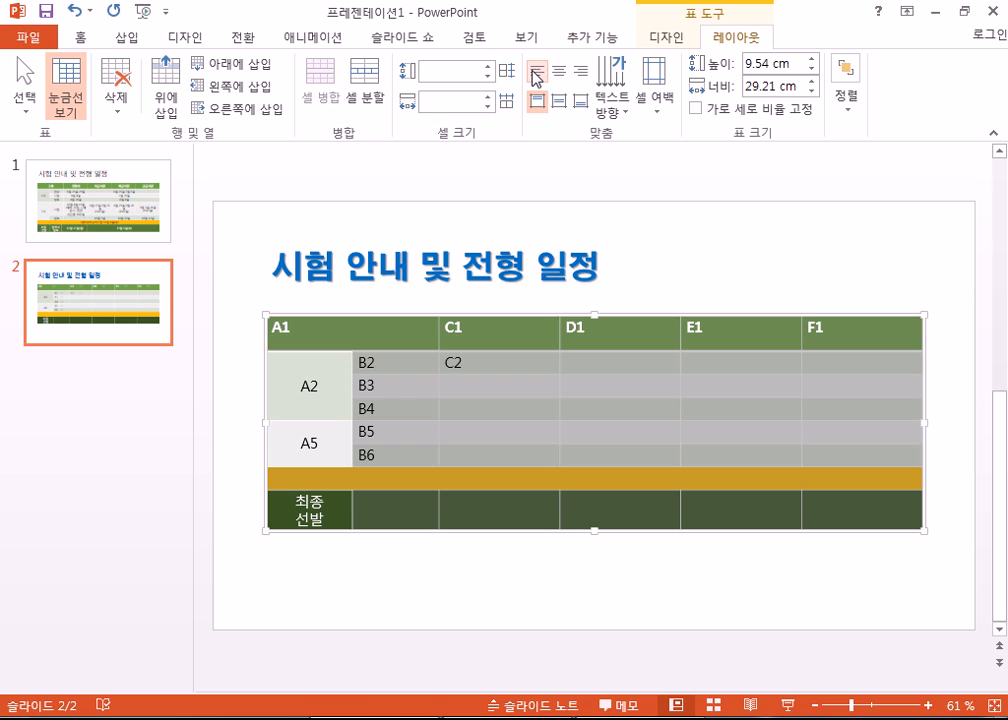
{"action": "left_click", "coordinate": [340, 362]}
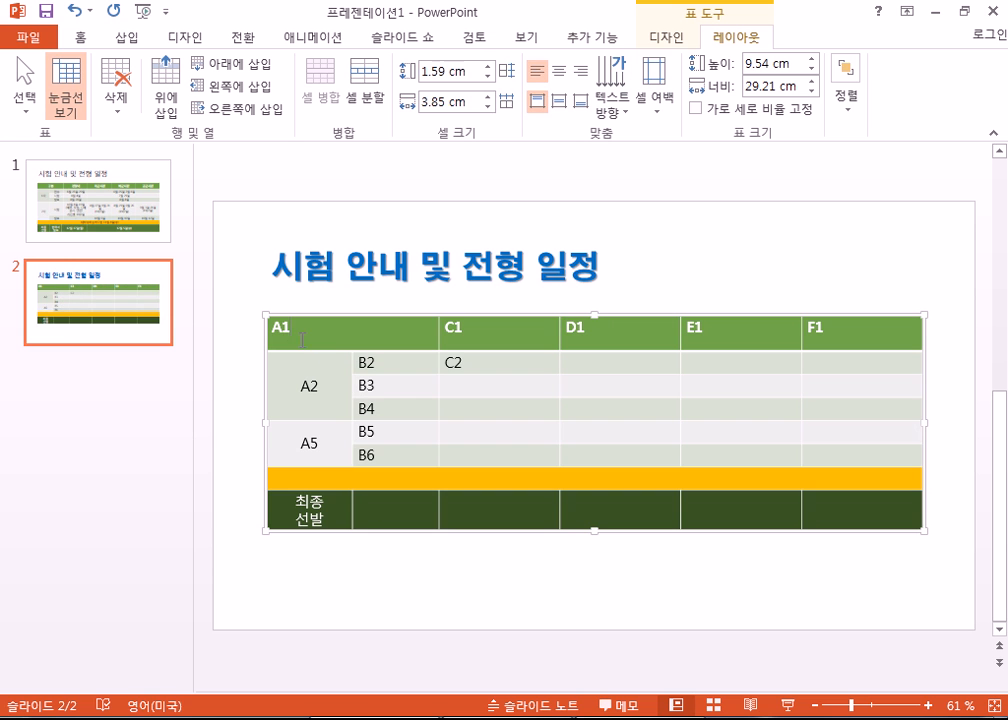
{"action": "left_click_drag", "start_coordinate": [304, 433], "coordinate": [855, 504]}
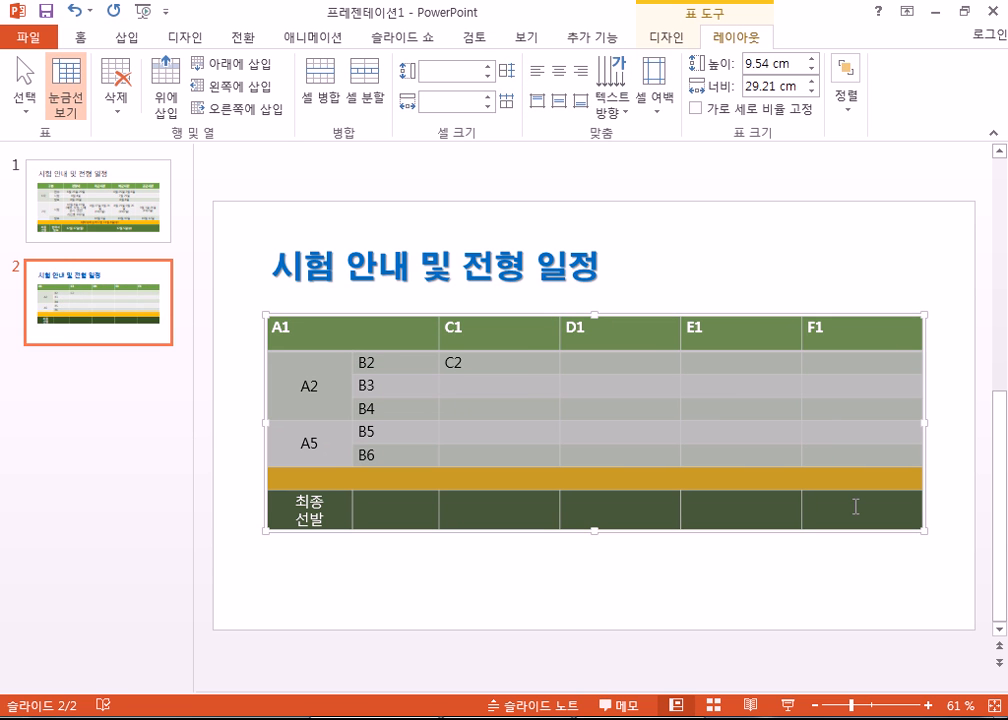
{"action": "left_click", "coordinate": [537, 102]}
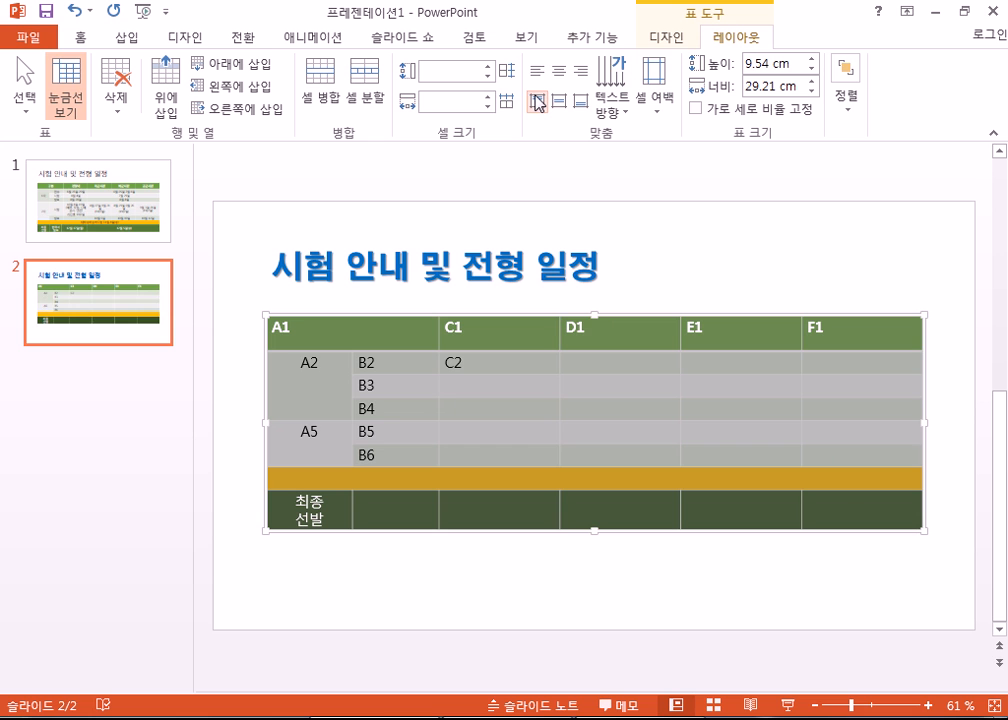
{"action": "left_click", "coordinate": [537, 71]}
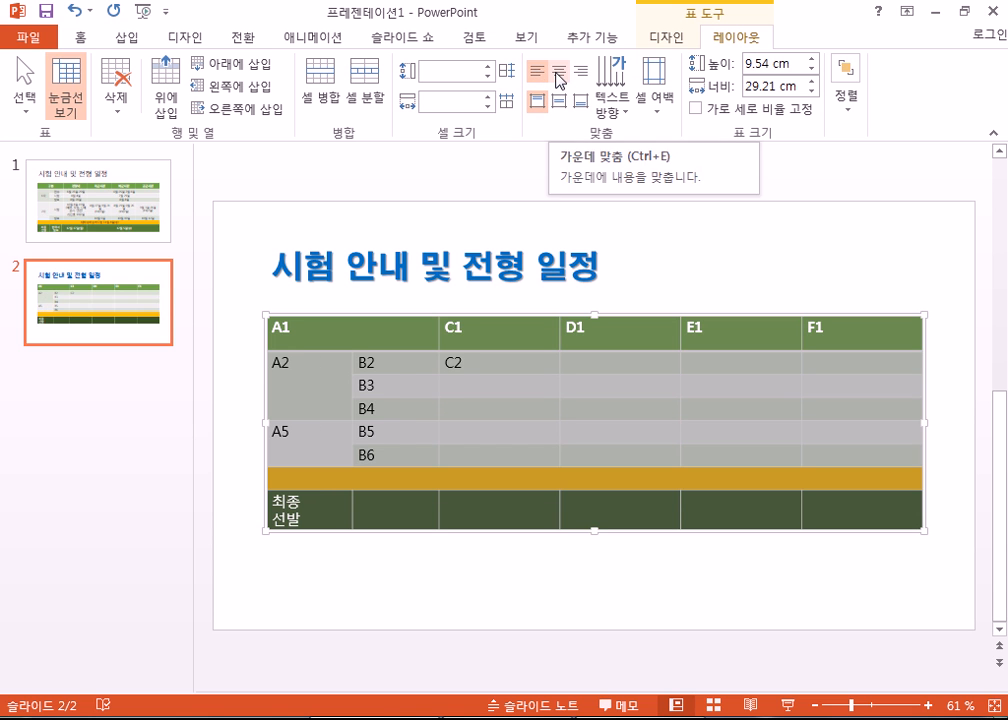
- Center the text of the whole table both horizontally and vertically
{"action": "left_click", "coordinate": [557, 74]}
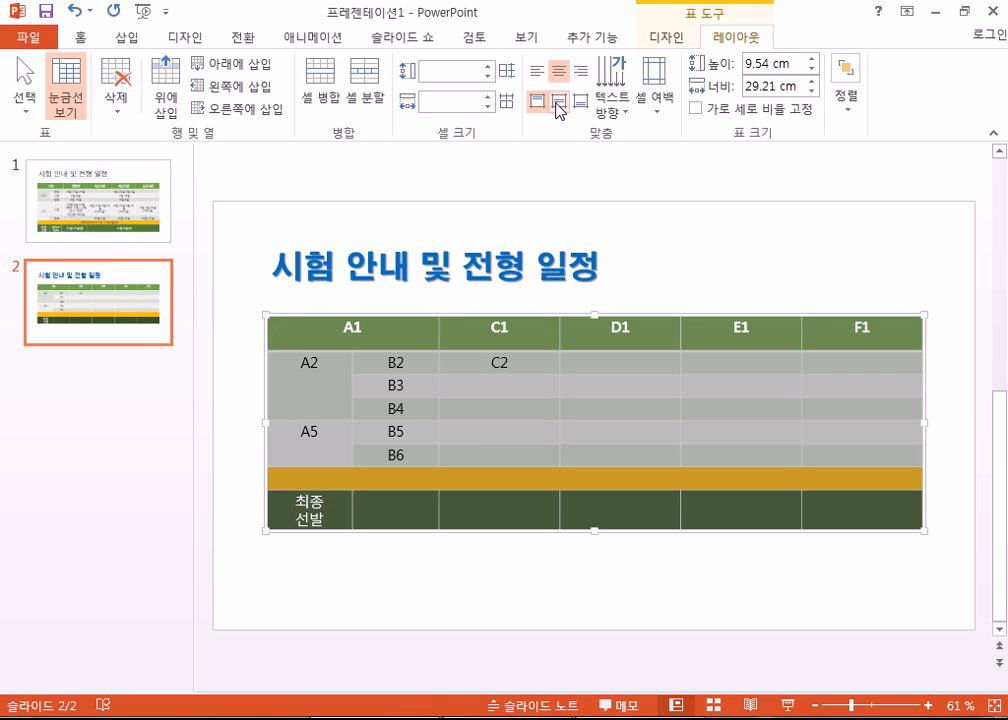
{"action": "left_click", "coordinate": [558, 102]}
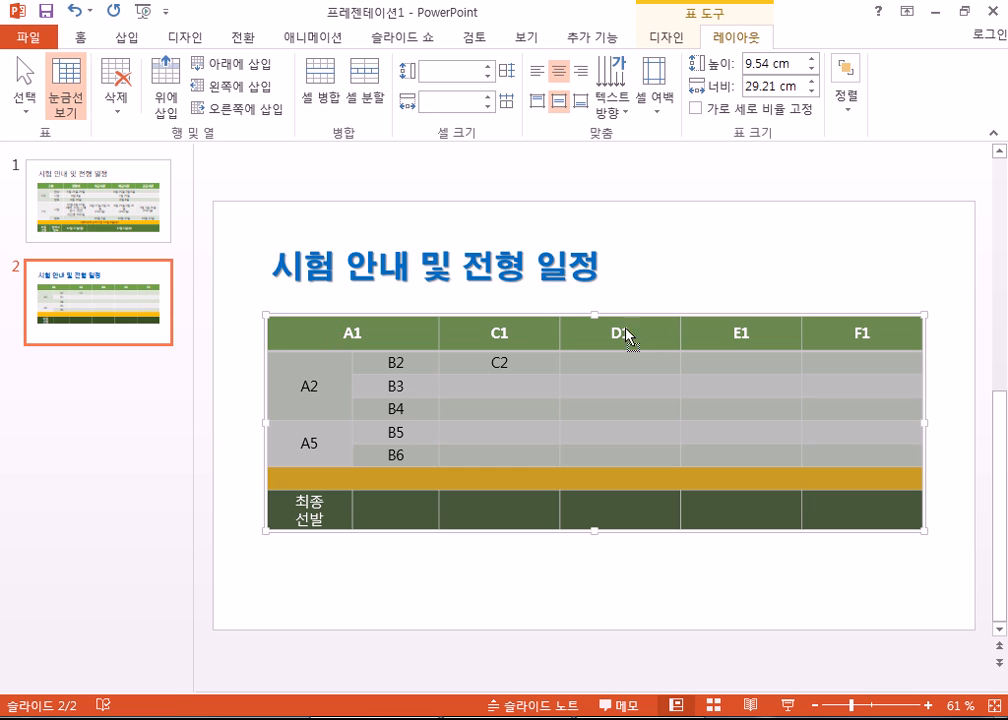
{"action": "left_click", "coordinate": [595, 338]}
{"action": "left_click_drag", "start_coordinate": [380, 333], "coordinate": [860, 336]}
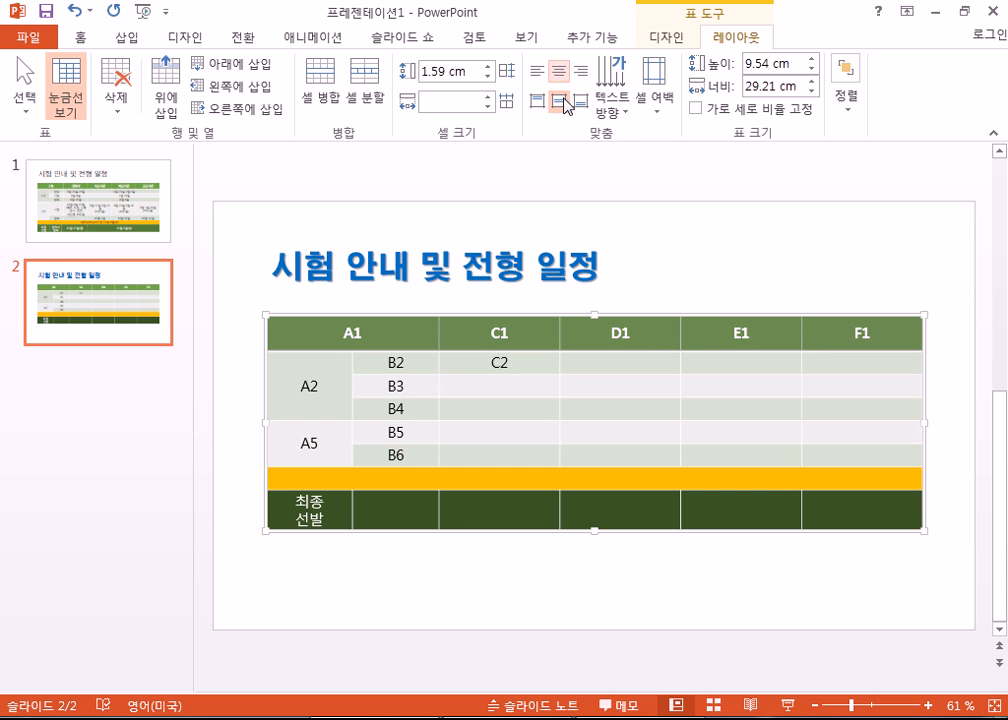
{"action": "mouse_move", "coordinate": [288, 370]}
{"action": "left_mouse_down"}
{"action": "mouse_move", "coordinate": [579, 420]}
{"action": "mouse_move", "coordinate": [740, 505]}
{"action": "mouse_move", "coordinate": [821, 504]}
{"action": "left_mouse_up"}
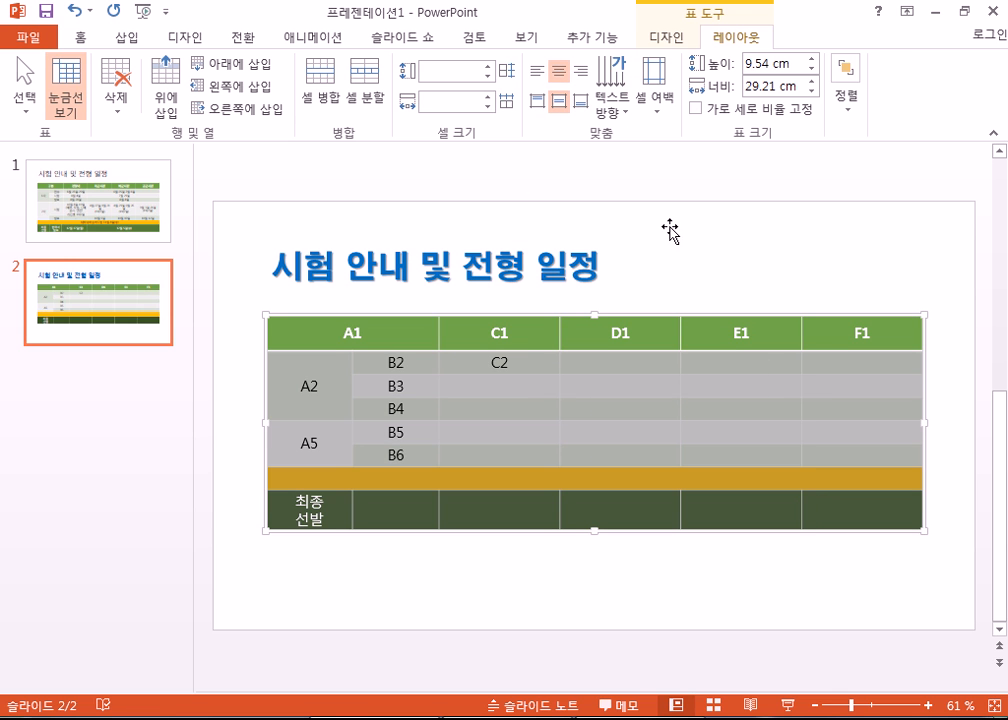
{"action": "left_click", "coordinate": [637, 236]}
{"action": "left_click", "coordinate": [607, 407]}
- Left-align the text of the entire table, then set it back to horizontal and vertical centering
{"action": "left_click_drag", "start_coordinate": [860, 340], "coordinate": [823, 533]}
{"action": "left_click", "coordinate": [838, 532]}
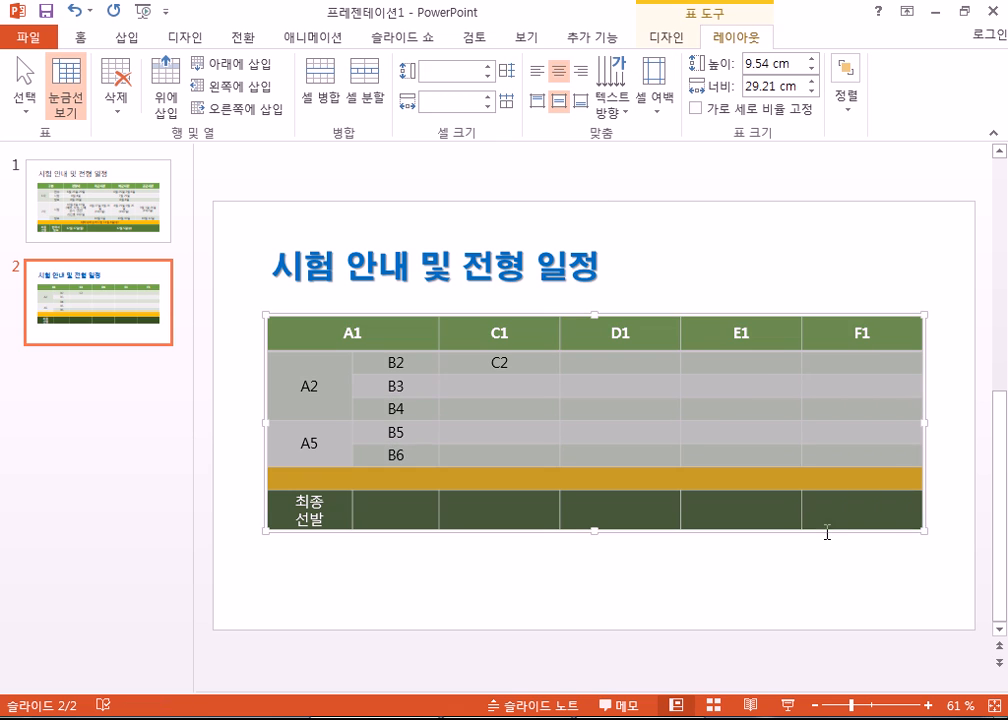
{"action": "left_click", "coordinate": [537, 71]}
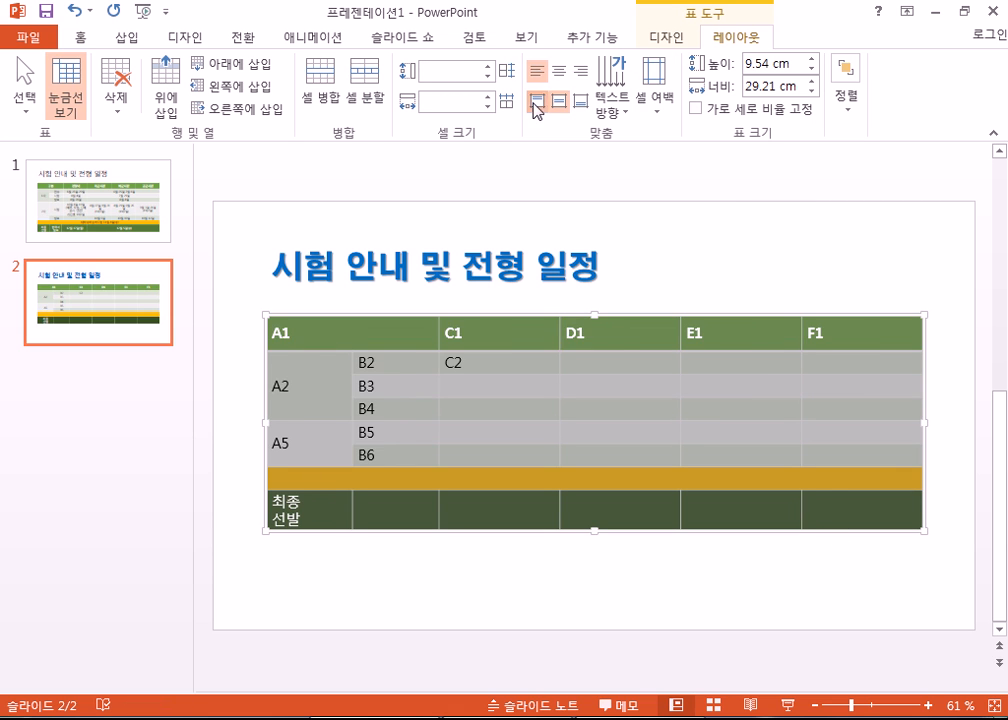
{"action": "left_click", "coordinate": [558, 71]}
{"action": "left_click", "coordinate": [558, 100]}
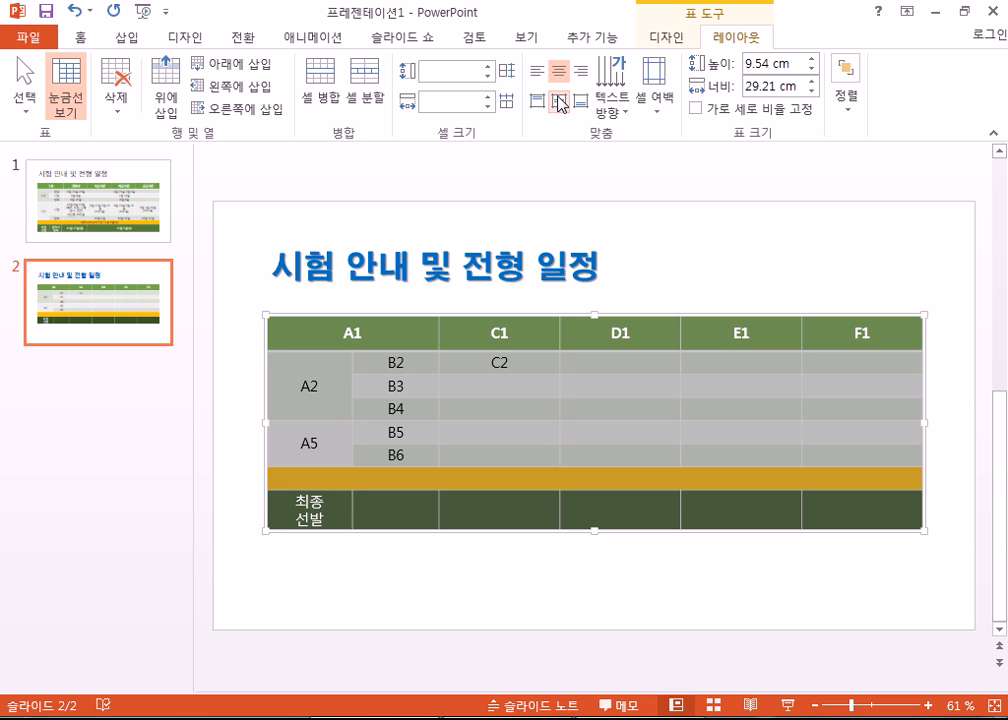
{"action": "left_click", "coordinate": [559, 102]}
- Browse the table styles and try the gray style with a black header from the 어둡게 (Dark) group
{"action": "left_click", "coordinate": [668, 39]}
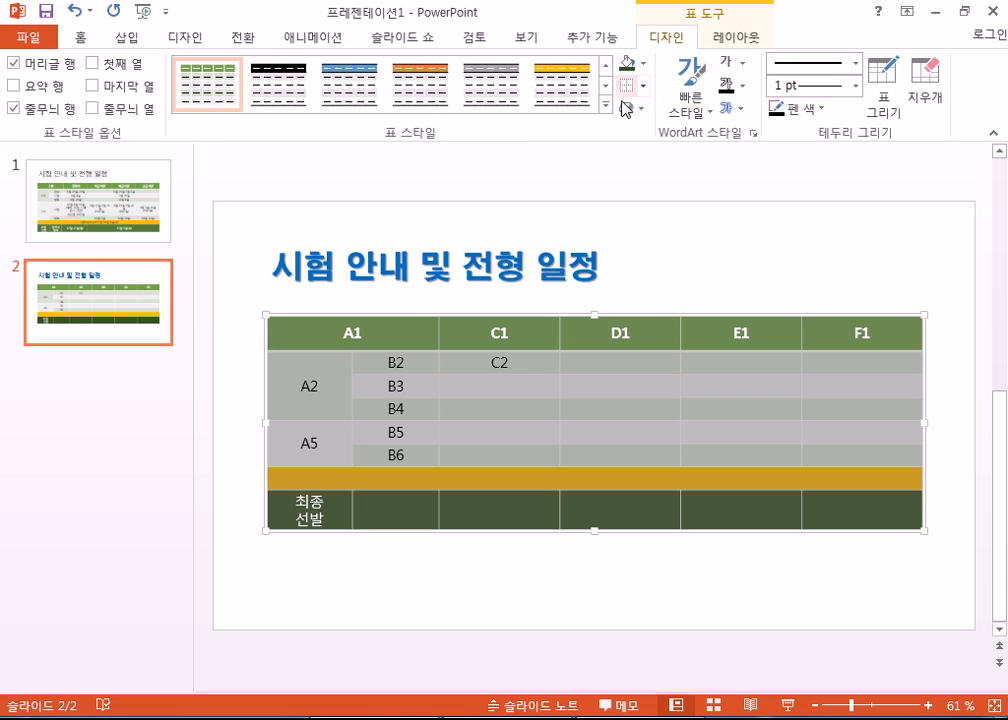
{"action": "left_click", "coordinate": [632, 110]}
{"action": "left_click", "coordinate": [612, 115]}
{"action": "left_click", "coordinate": [606, 105]}
{"action": "scroll", "coordinate": [527, 333], "scroll_direction": "down", "scroll_amount": 3}
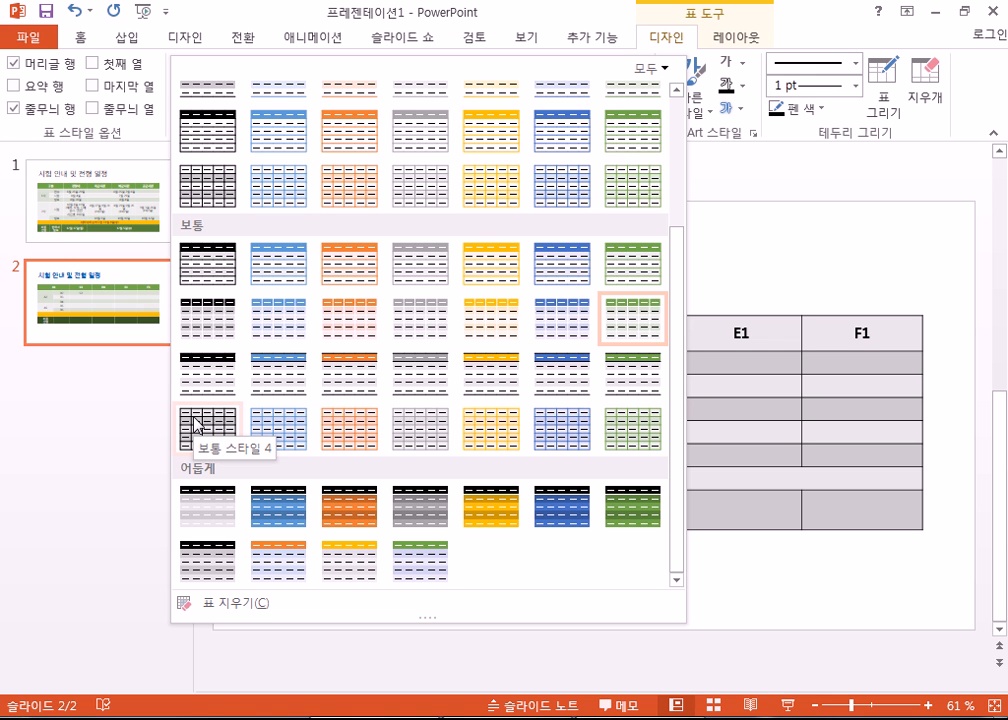
{"action": "scroll", "coordinate": [230, 265], "scroll_direction": "up", "scroll_amount": 3}
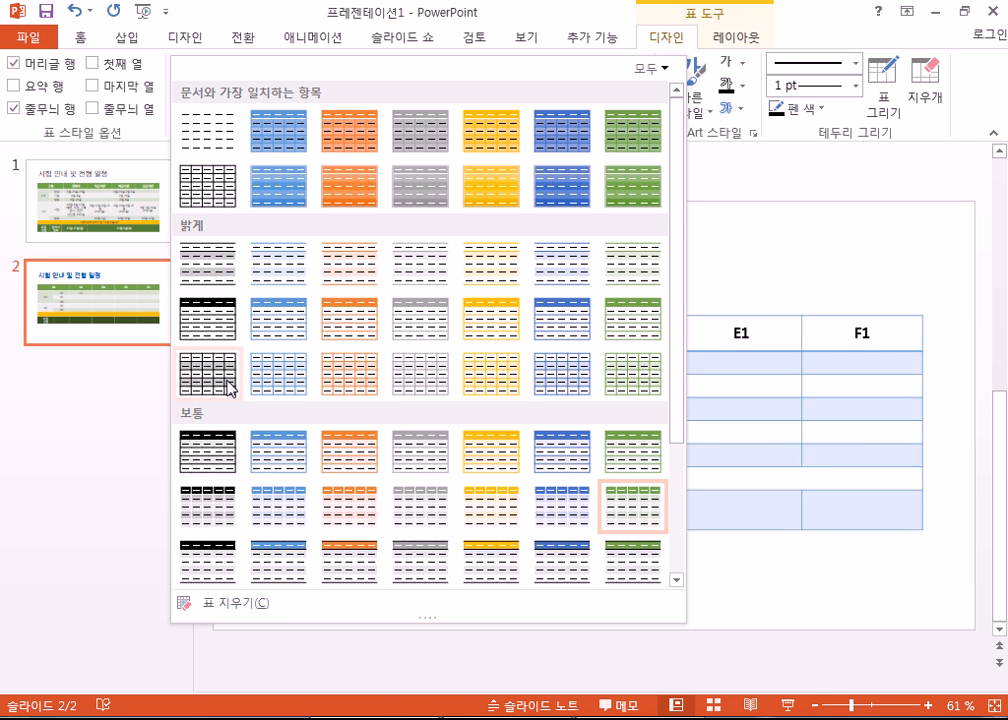
{"action": "scroll", "coordinate": [232, 380], "scroll_direction": "down", "scroll_amount": 3}
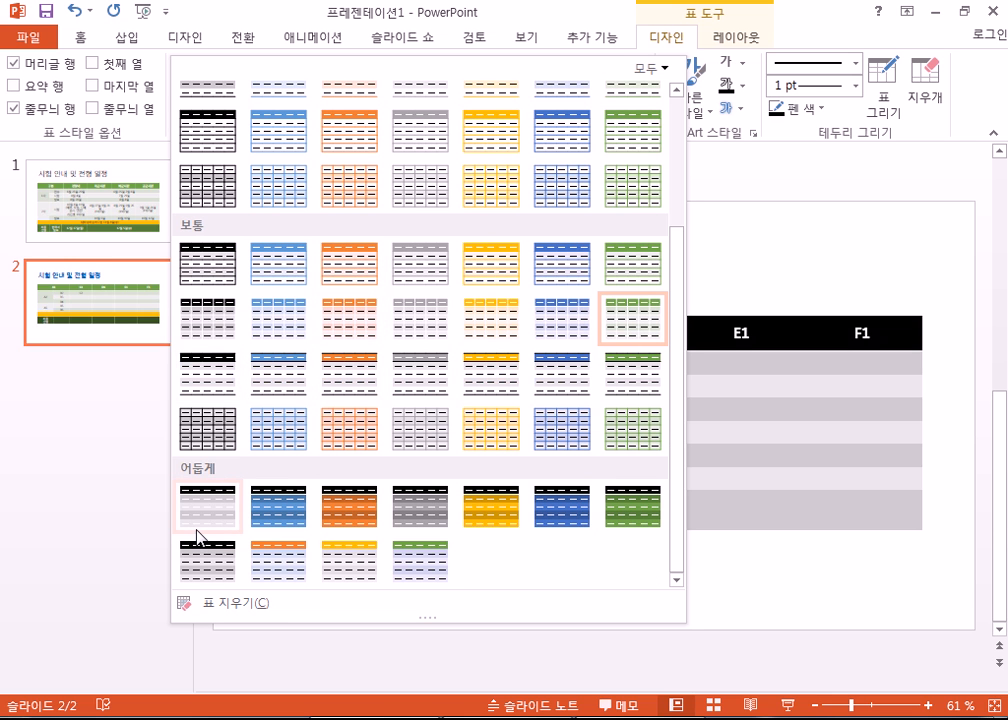
{"action": "left_click", "coordinate": [418, 510]}
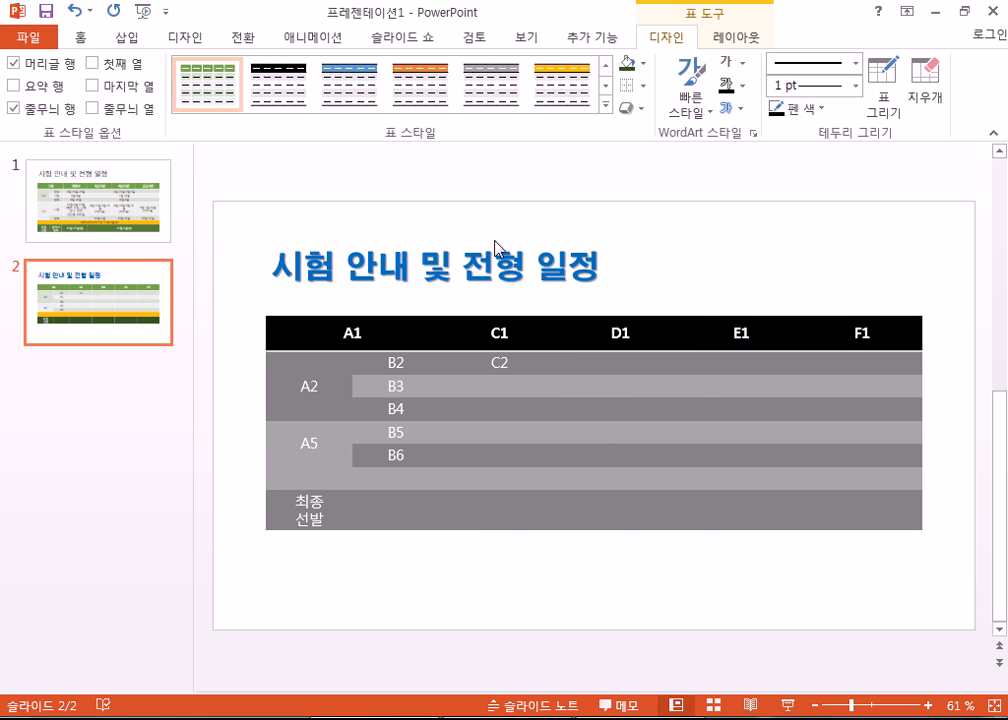
- Apply the green table style with a solid header and horizontal row lines from the 밝게 (Light) group
{"action": "left_click", "coordinate": [605, 104]}
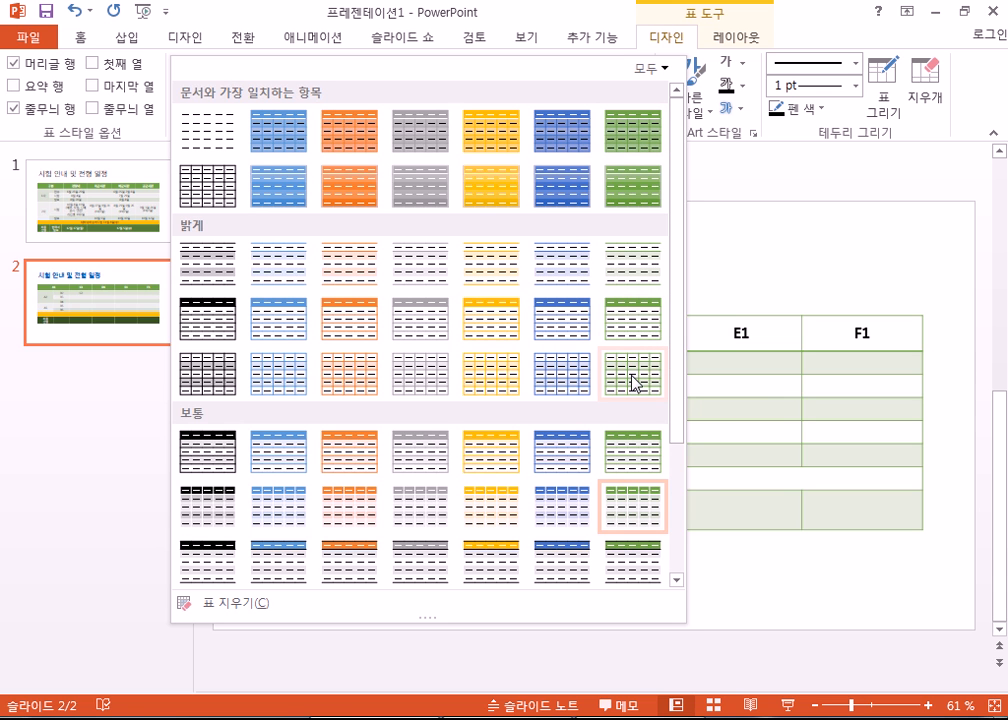
{"action": "left_click", "coordinate": [636, 328]}
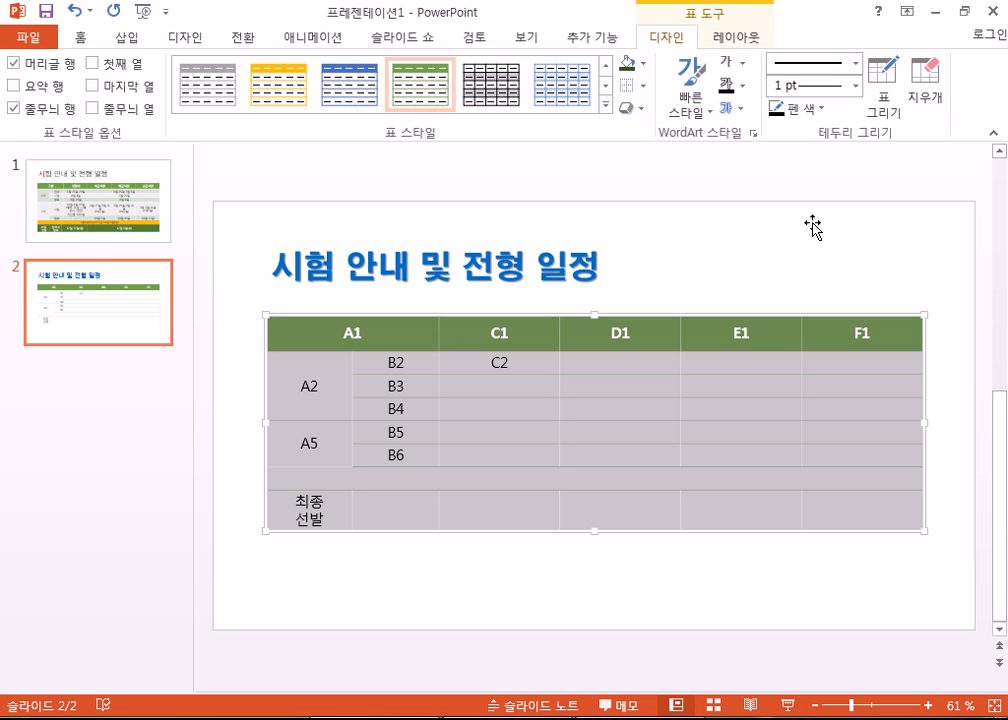
- Shade the merged empty row above "최종 선발" with the standard color orange (주황)
{"action": "left_click", "coordinate": [349, 474]}
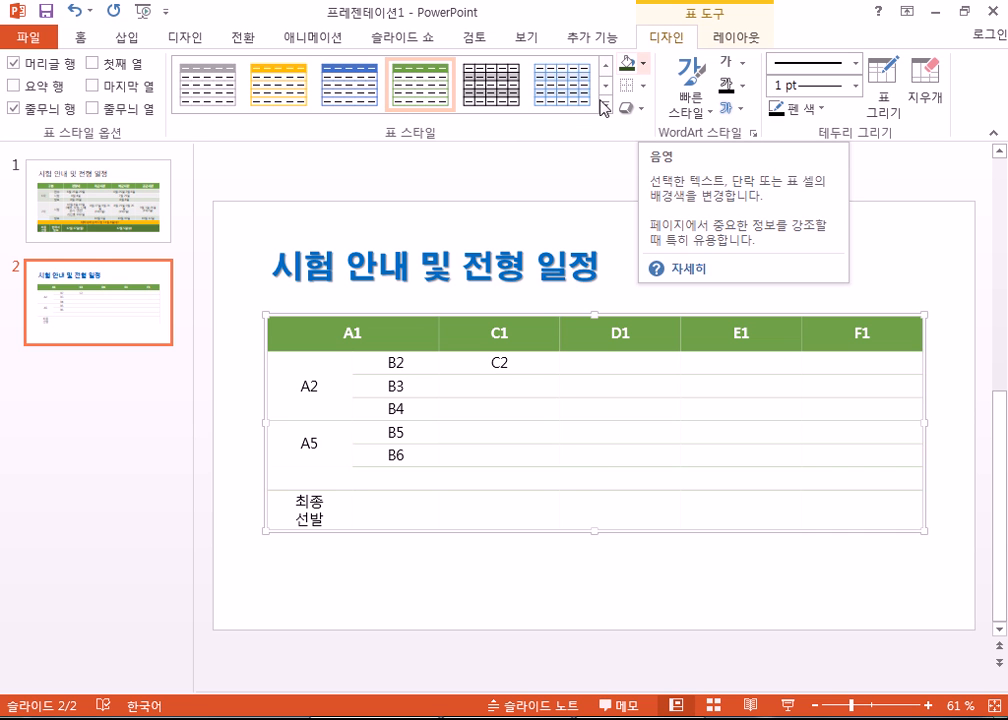
{"action": "left_click", "coordinate": [643, 64]}
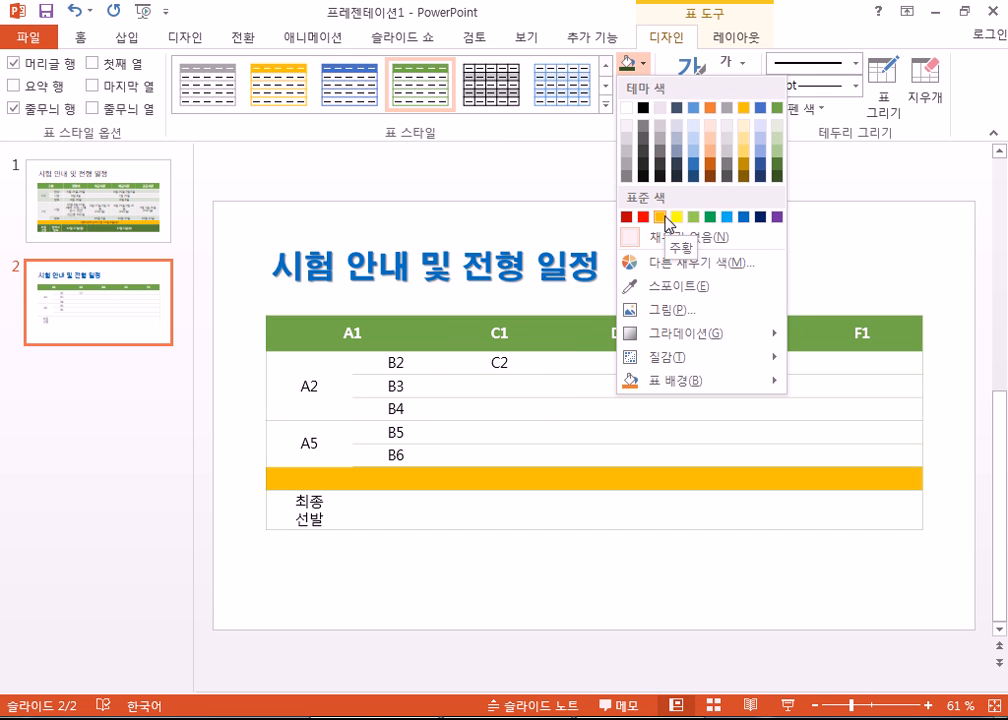
{"action": "left_click", "coordinate": [662, 219]}
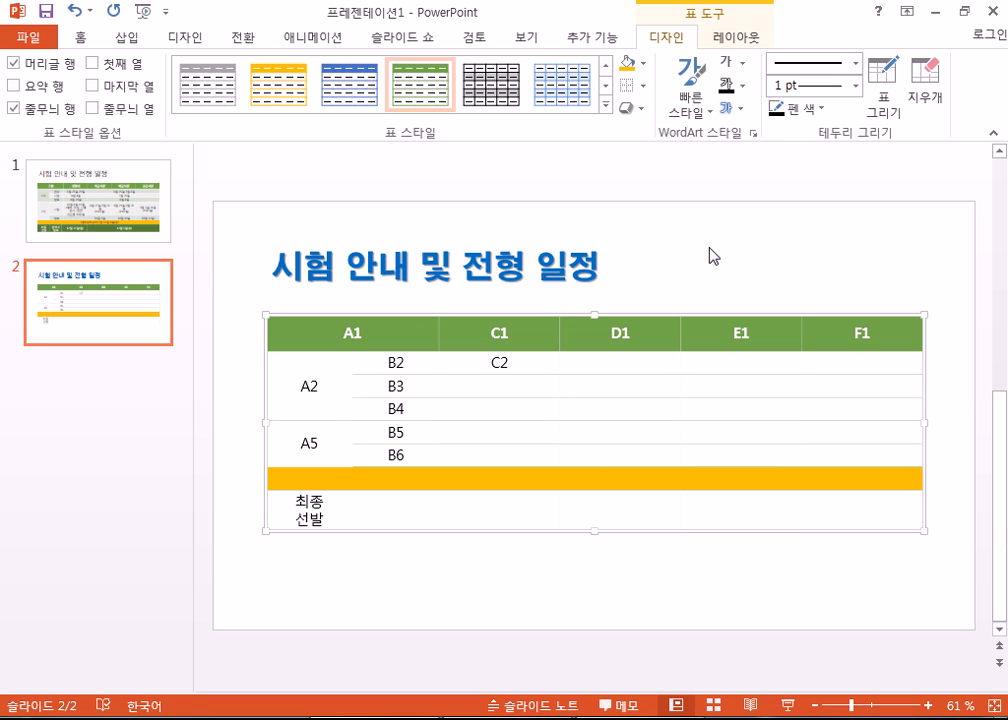
- Check the finished table on slide 1, and draw a diagonal line across cell E1 in the table on slide 2
{"action": "left_click", "coordinate": [138, 234]}
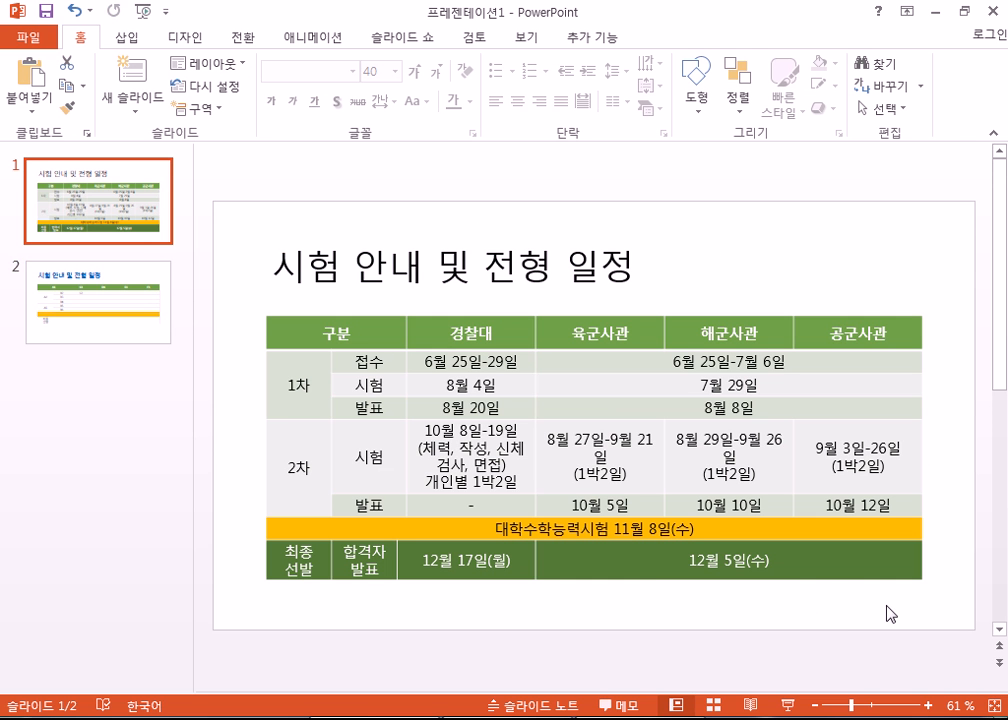
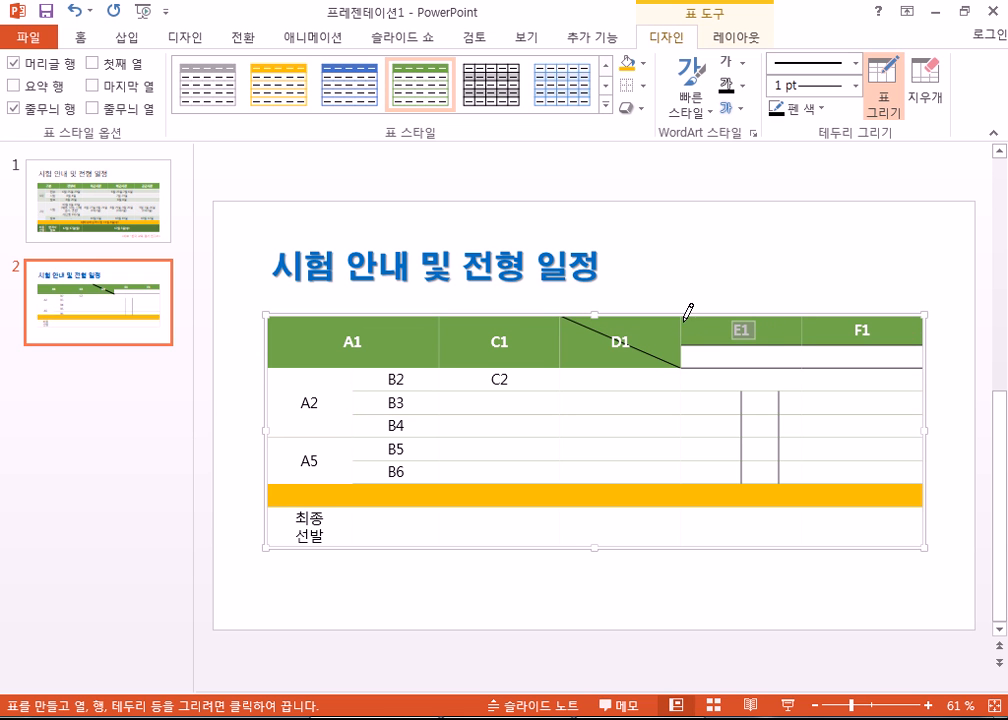
{"action": "left_click_drag", "start_coordinate": [802, 342], "coordinate": [802, 343]}
- Erase the horizontal borders between rows B3 and B6 in the C and D columns
{"action": "left_click", "coordinate": [925, 88]}
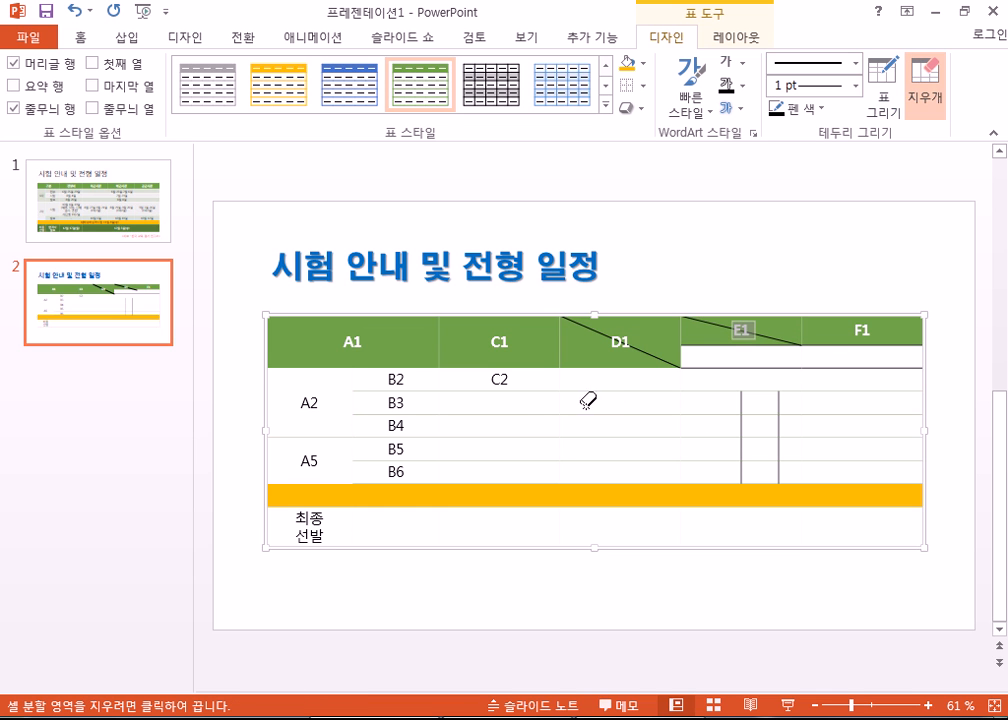
{"action": "left_click", "coordinate": [535, 416]}
{"action": "mouse_move", "coordinate": [588, 410]}
{"action": "left_mouse_down"}
{"action": "mouse_move", "coordinate": [704, 407]}
{"action": "mouse_move", "coordinate": [657, 433]}
{"action": "left_mouse_up"}
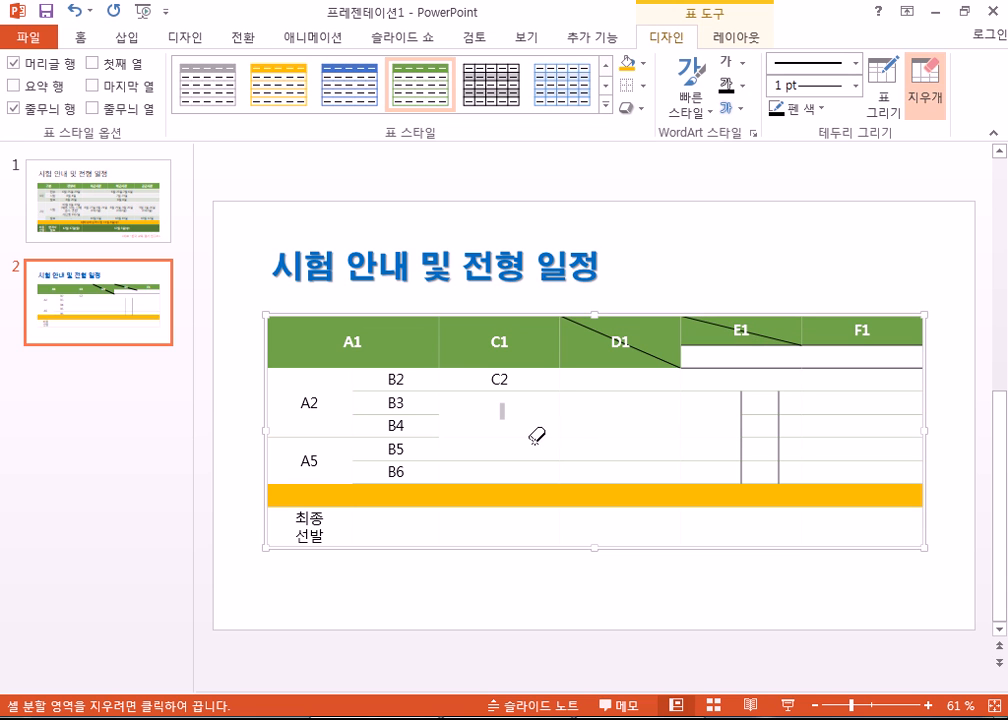
{"action": "mouse_move", "coordinate": [498, 459]}
{"action": "left_mouse_down"}
{"action": "mouse_move", "coordinate": [688, 450]}
{"action": "mouse_move", "coordinate": [567, 454]}
{"action": "mouse_move", "coordinate": [600, 450]}
{"action": "left_mouse_up"}
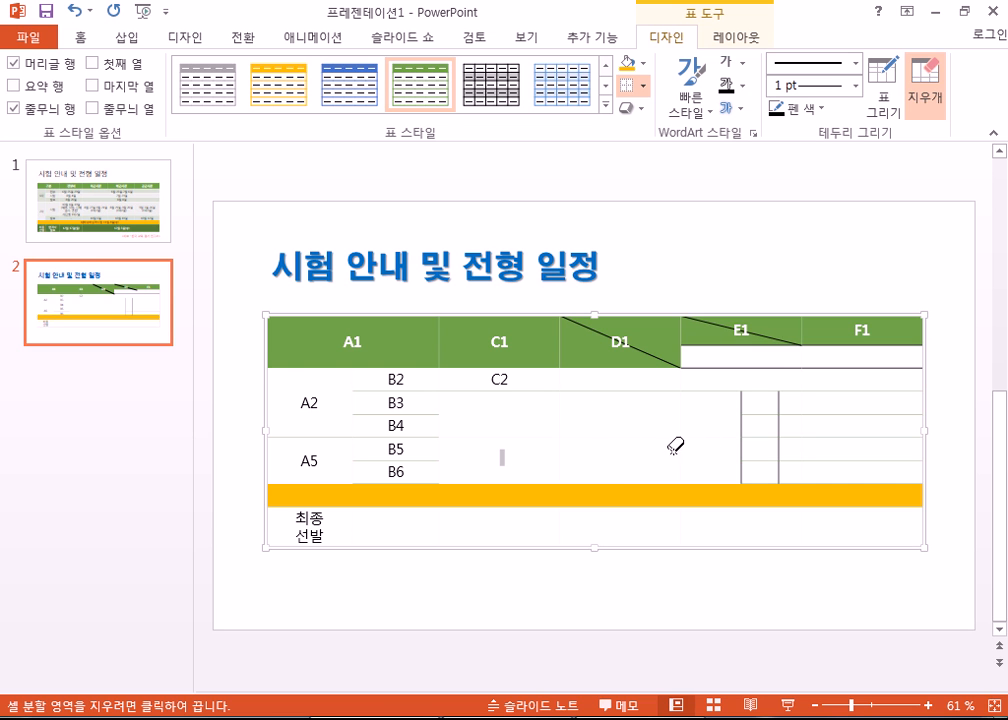
- Erase the remaining horizontal borders under E1 and F1 in rows B3 to B6, plus the two drawn vertical lines
{"action": "left_click", "coordinate": [760, 414]}
{"action": "mouse_move", "coordinate": [767, 439]}
{"action": "left_mouse_down"}
{"action": "mouse_move", "coordinate": [756, 448]}
{"action": "mouse_move", "coordinate": [773, 459]}
{"action": "left_mouse_up"}
{"action": "left_click_drag", "start_coordinate": [793, 412], "coordinate": [878, 414]}
{"action": "mouse_move", "coordinate": [790, 452]}
{"action": "left_mouse_down"}
{"action": "mouse_move", "coordinate": [896, 450]}
{"action": "mouse_move", "coordinate": [826, 445]}
{"action": "left_mouse_up"}
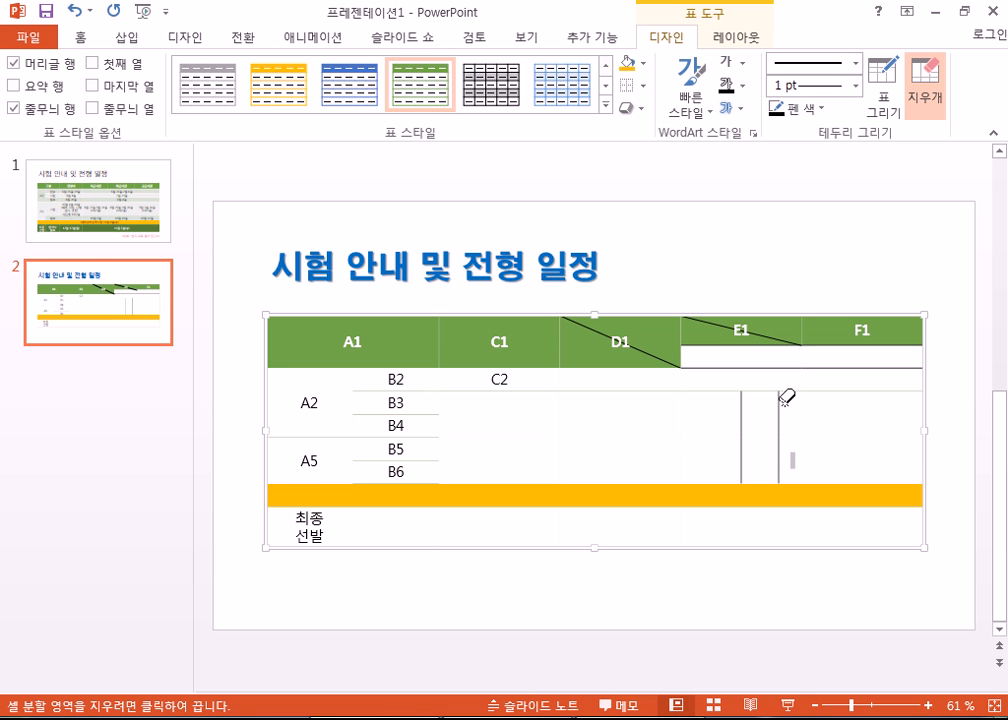
{"action": "mouse_move", "coordinate": [781, 450]}
{"action": "left_mouse_down"}
{"action": "mouse_move", "coordinate": [783, 416]}
{"action": "mouse_move", "coordinate": [749, 421]}
{"action": "left_mouse_up"}
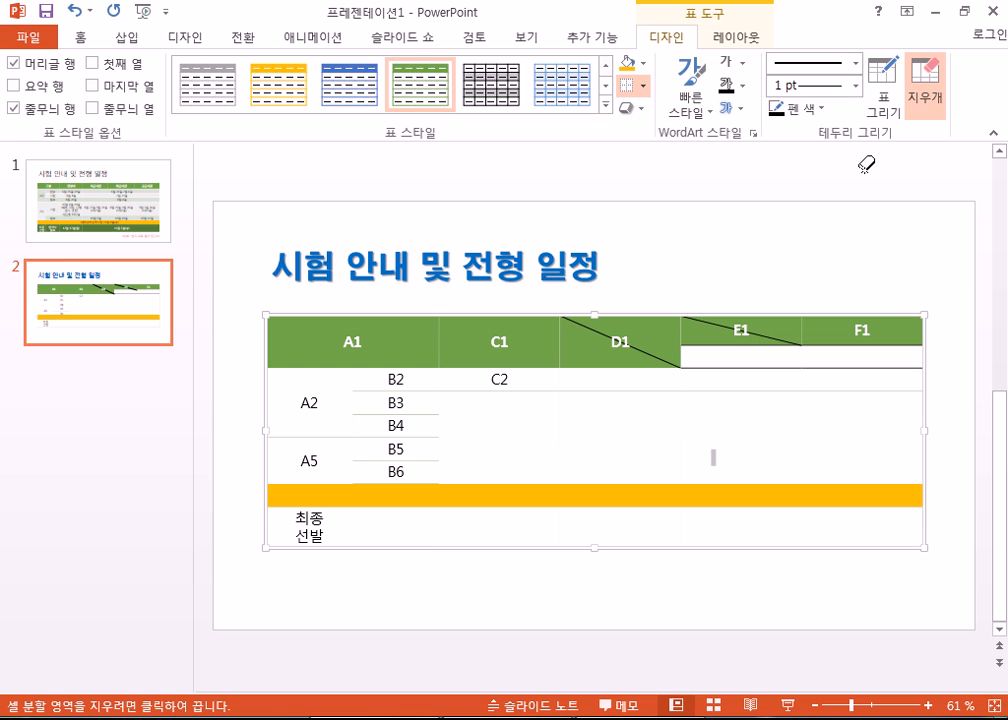
{"action": "key", "text": "Escape"}
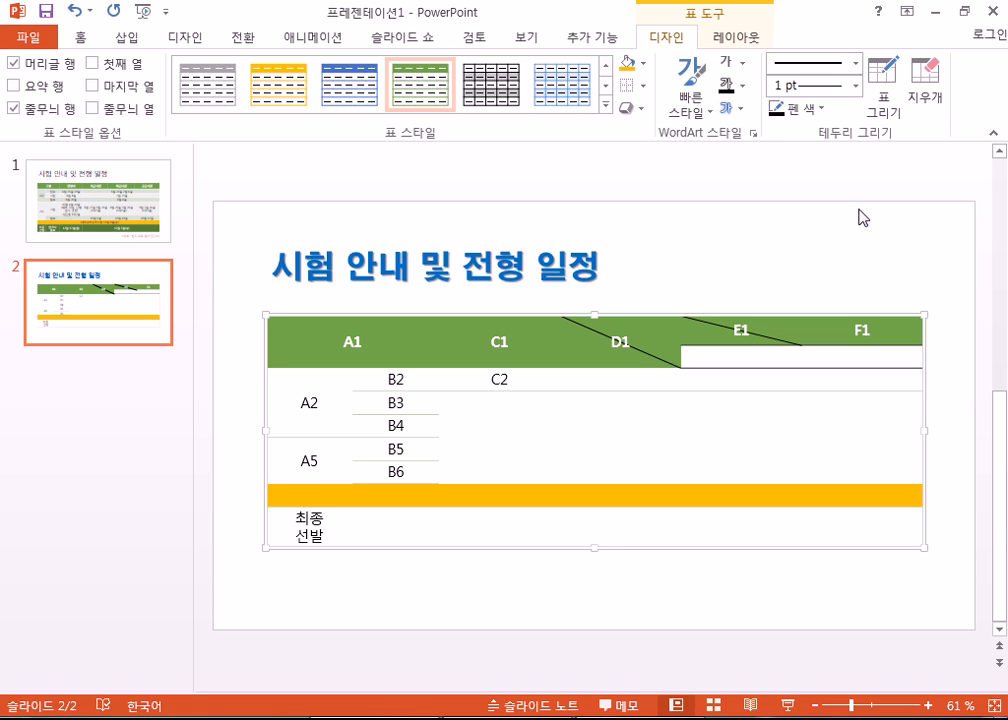
- Add a new slide with the 제목 및 내용 layout and title it "년도별 공시 가격 비교"
{"action": "left_click", "coordinate": [76, 37]}
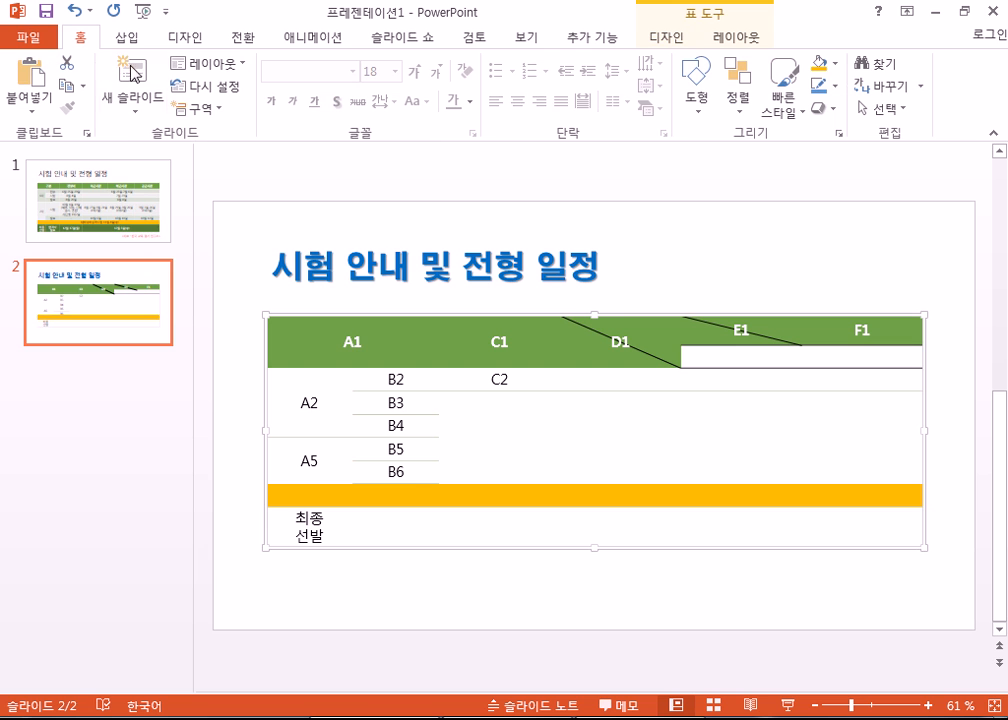
{"action": "left_click", "coordinate": [139, 108]}
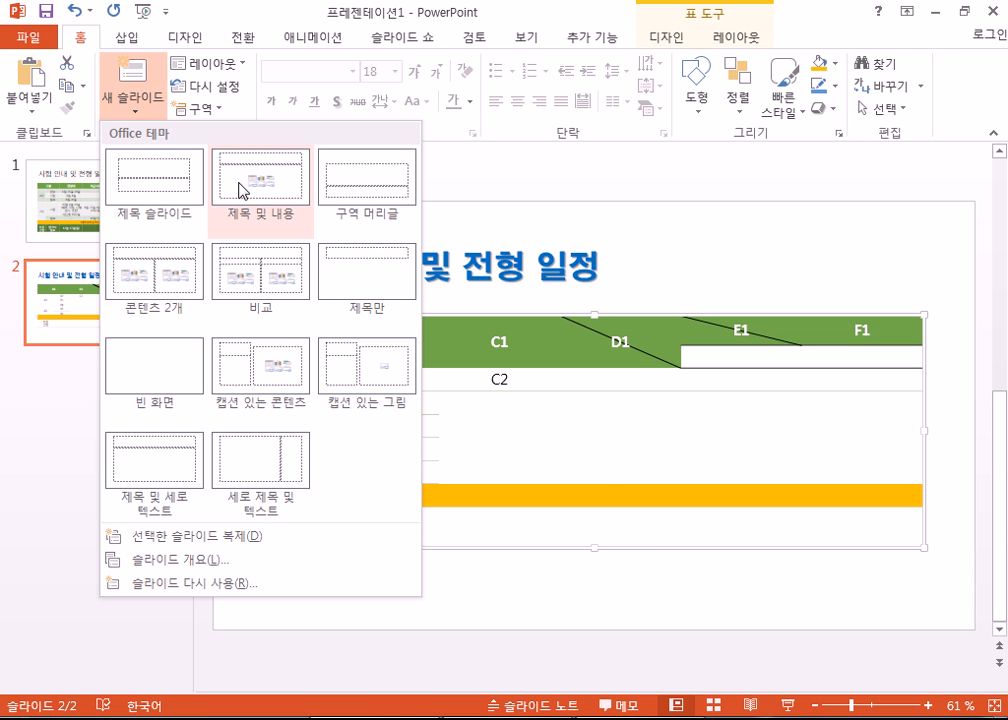
{"action": "left_click", "coordinate": [239, 183]}
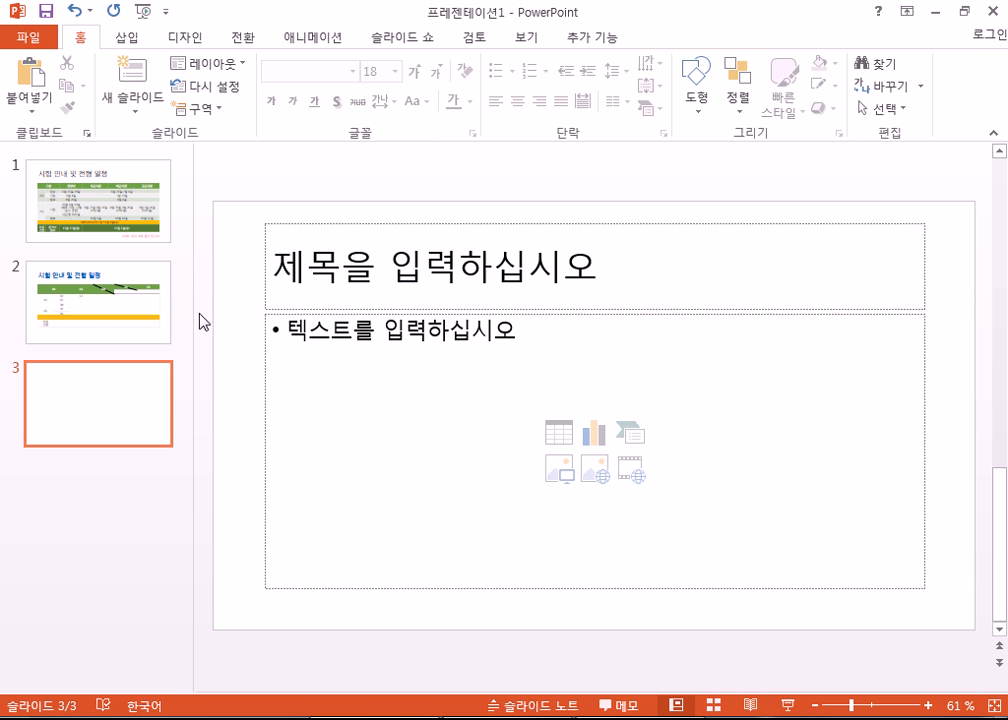
{"action": "left_click", "coordinate": [480, 271]}
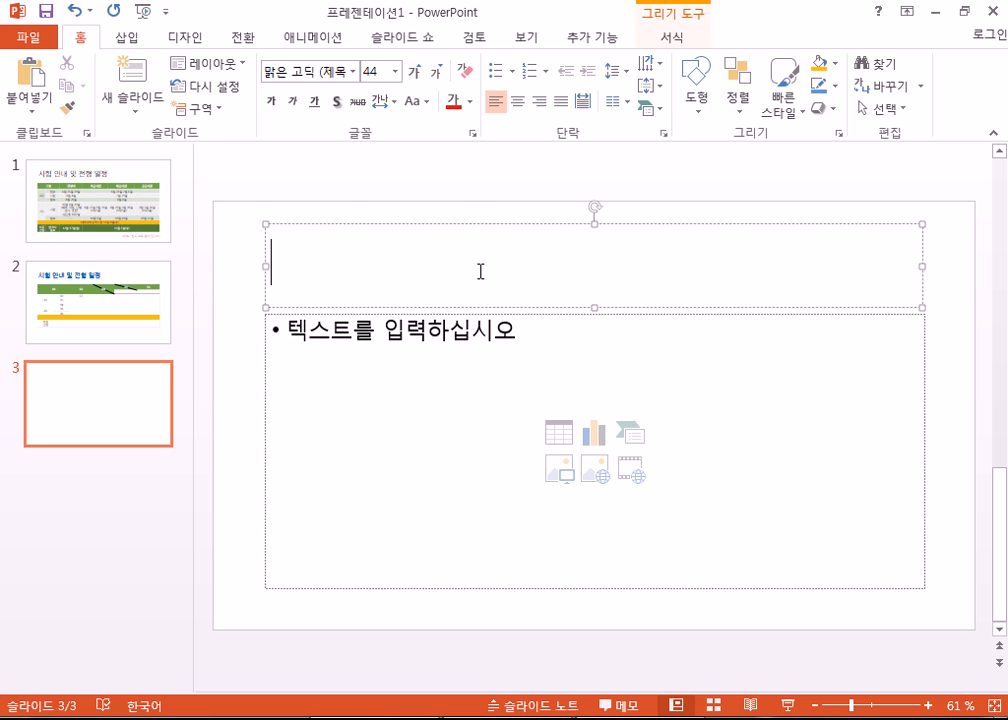
{"action": "left_click", "coordinate": [455, 366]}
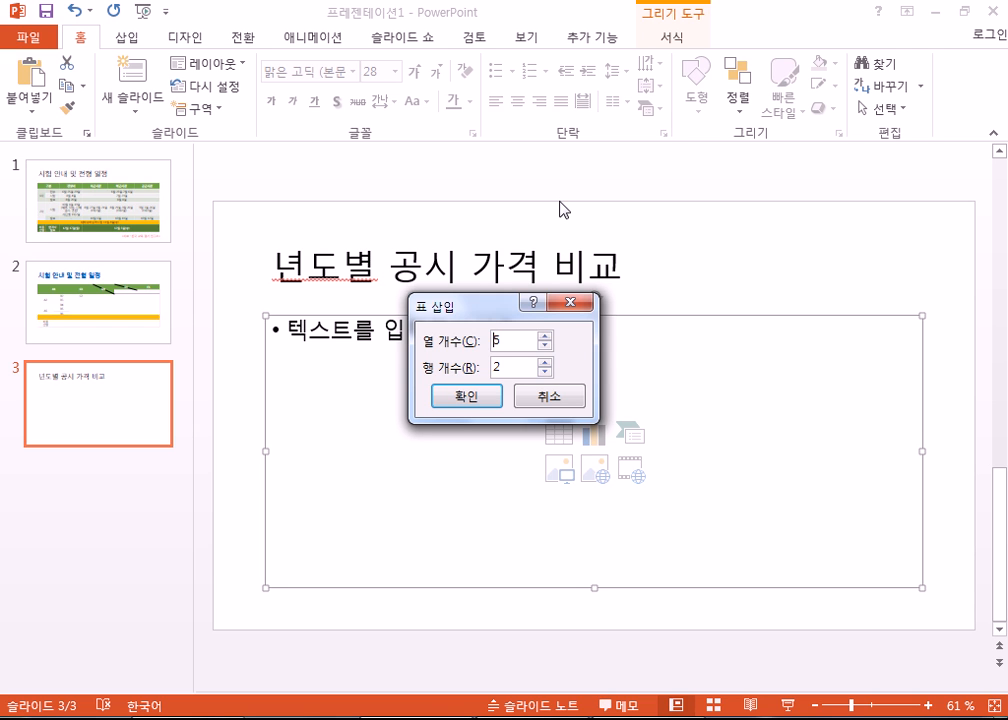
- Insert a table with 5 columns and 11 rows in the content area of slide 3
{"action": "type", "text": "5"}
{"action": "key", "text": "Tab"}
{"action": "key", "text": "shift+Tab"}
{"action": "type", "text": "5"}
{"action": "key", "text": "Tab"}
{"action": "type", "text": "11"}
{"action": "key", "text": "Return"}
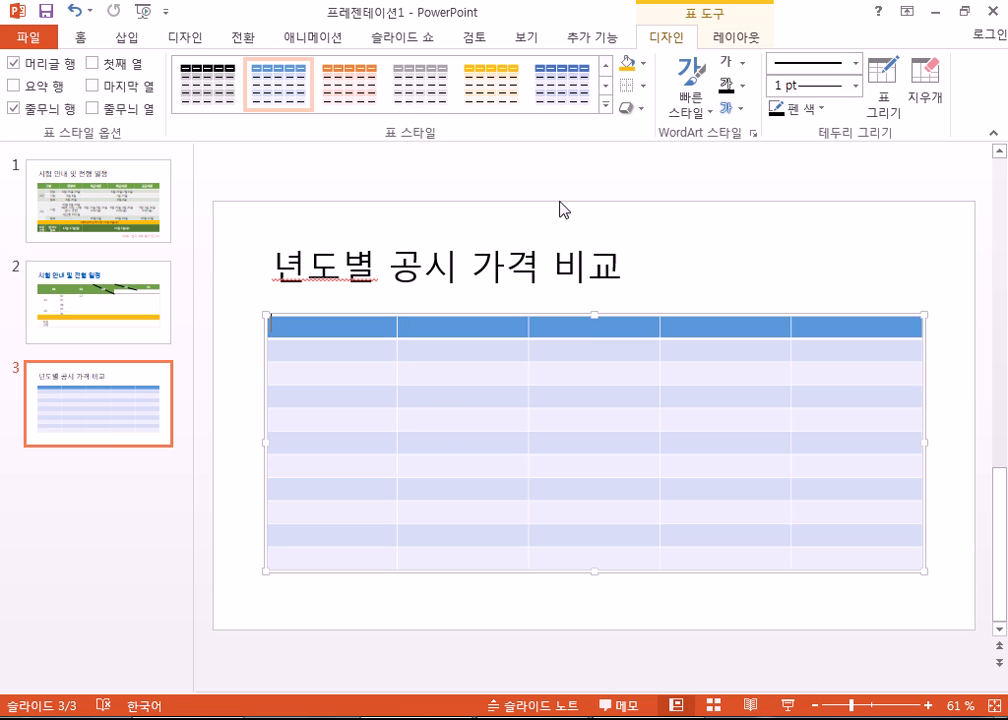
- Fill the first four header cells with 구분, 순위, 단지명 and 공시가격
{"action": "type", "text": "구분"}
{"action": "key", "text": "Tab"}
{"action": "type", "text": "순위"}
{"action": "key", "text": "Tab"}
{"action": "type", "text": "단지명"}
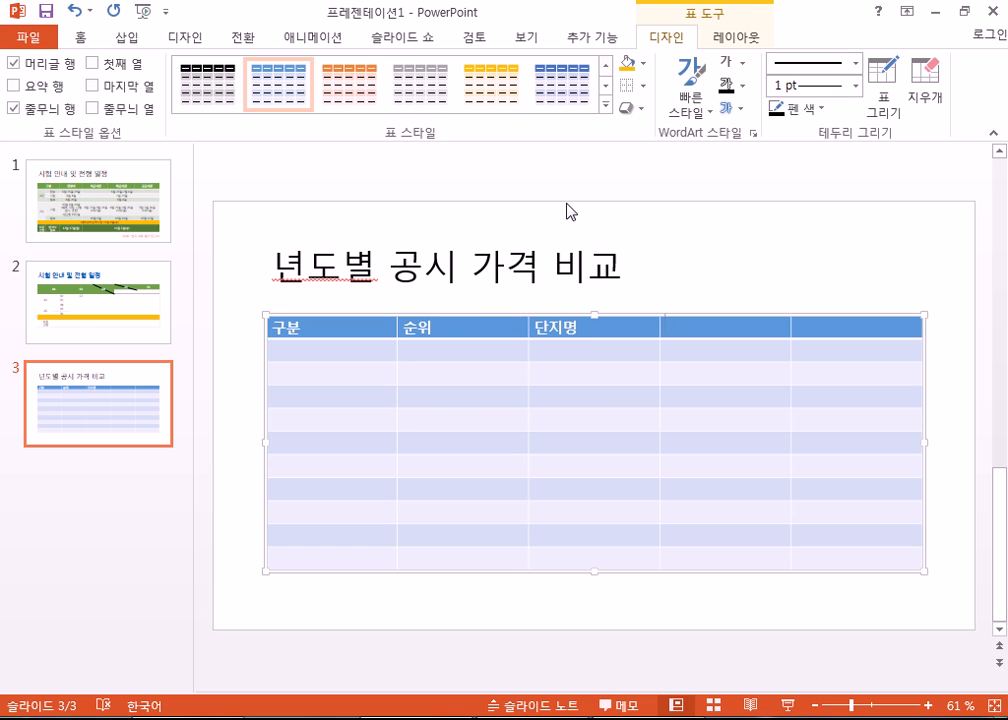
{"action": "type", "text": "공시가격"}
- Enter 2011년 in the cell below 공시가격 and 2012년 in the cell beside it
{"action": "key", "text": "Down"}
{"action": "type", "text": "2011ㄴ"}
{"action": "type", "text": "ㅕㄴ"}
{"action": "key", "text": "Tab"}
{"action": "type", "text": "209"}
{"action": "key", "text": "BackSpace"}
{"action": "type", "text": "12"}
{"action": "key", "text": "Hangul"}
{"action": "type", "text": "ㄴㅕㄴ"}
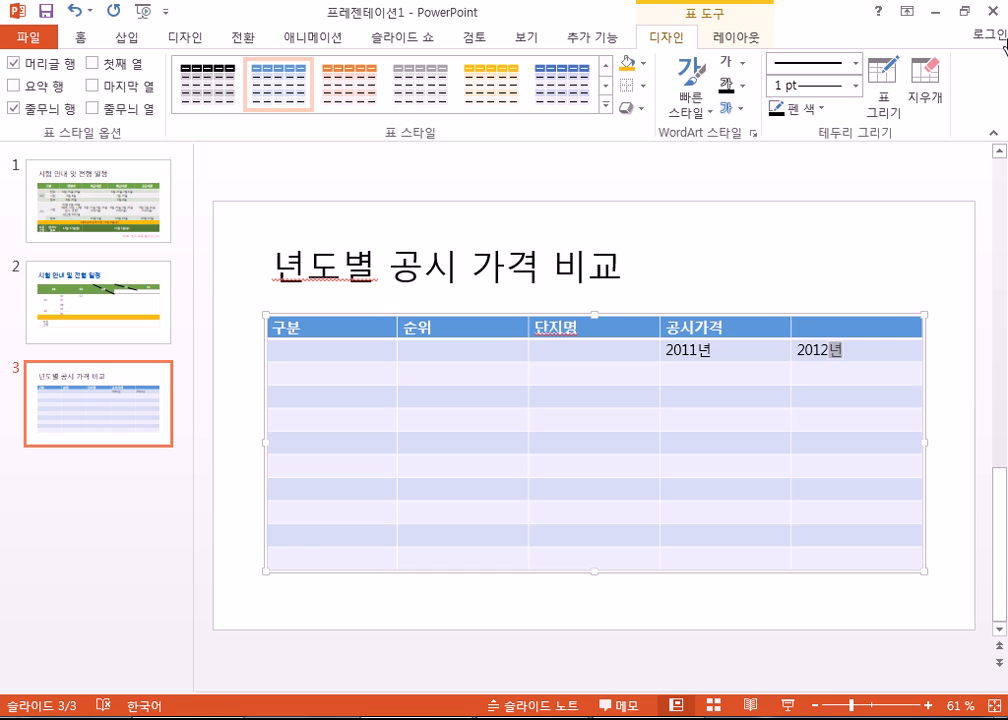
- Enter 아파트 in the third row of the 구분 column and ranks 1, 2 and 3 downward in the 순위 column
{"action": "left_click", "coordinate": [324, 371]}
{"action": "type", "text": "ㅇㅏㅍㅏㅌㅡ"}
{"action": "key", "text": "Tab"}
{"action": "type", "text": "1"}
{"action": "key", "text": "Down"}
{"action": "type", "text": "2"}
{"action": "key", "text": "Down"}
{"action": "type", "text": "3"}
- Continue the 순위 column down to the last row with 1, 2, 3 entered two more times
{"action": "key", "text": "Down"}
{"action": "type", "text": "1"}
{"action": "key", "text": "Down"}
{"action": "type", "text": "2"}
{"action": "key", "text": "Down"}
{"action": "type", "text": "3"}
{"action": "key", "text": "Down"}
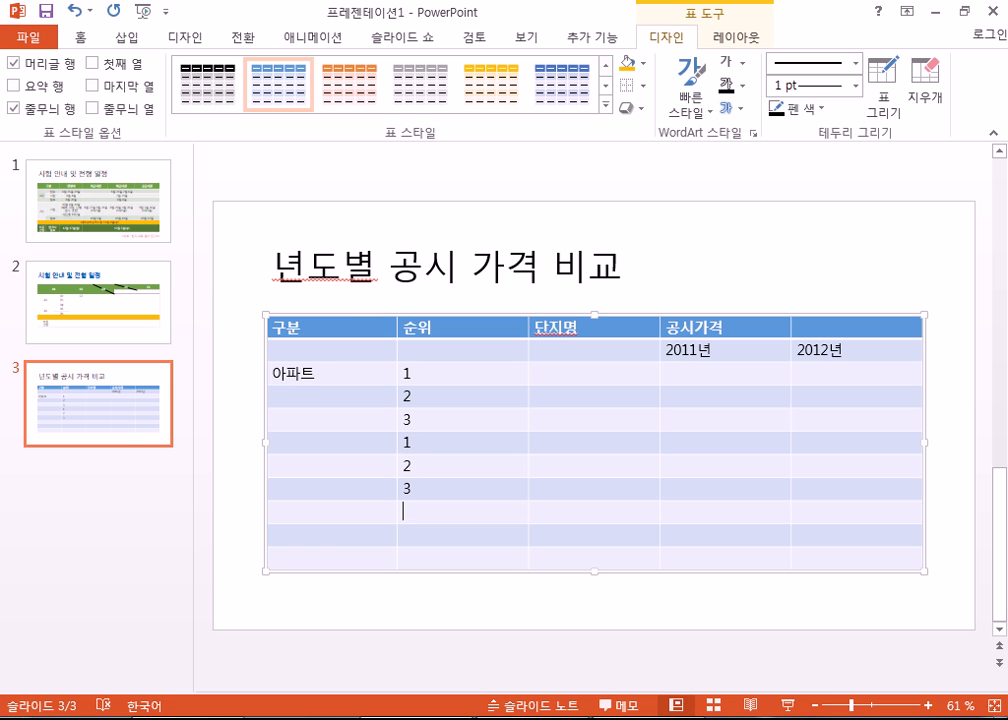
{"action": "type", "text": "1"}
{"action": "key", "text": "Down"}
{"action": "type", "text": "2"}
{"action": "key", "text": "Down"}
{"action": "type", "text": "3"}
- Add a row at the end of the table and start its first cell with "비고 : 전용 면적은"
{"action": "left_click", "coordinate": [861, 560]}
{"action": "key", "text": "Tab"}
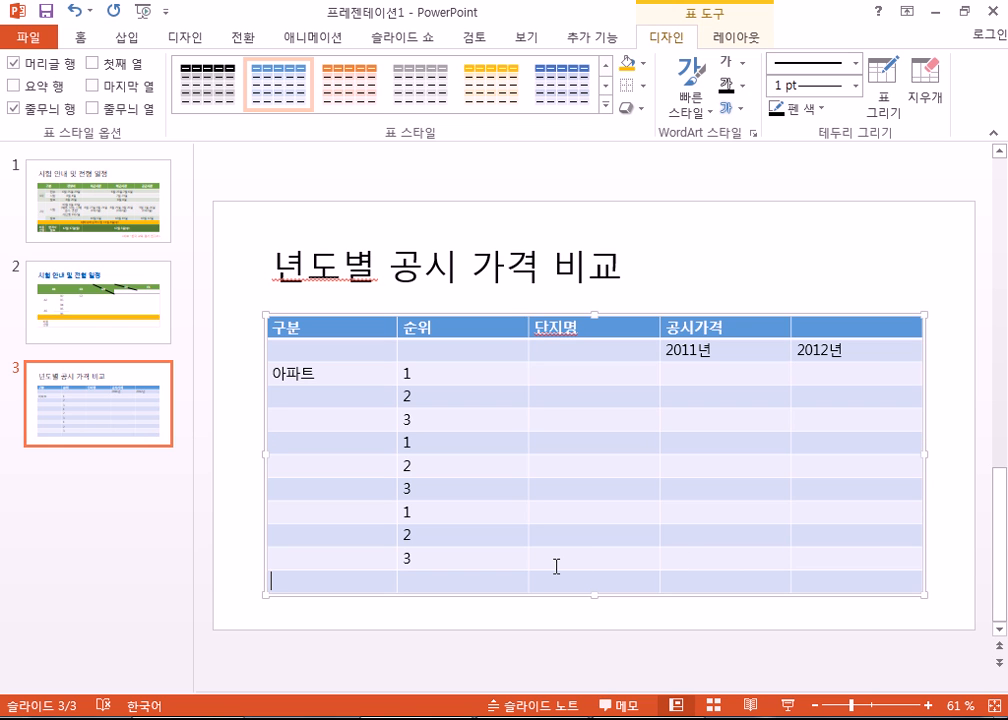
{"action": "type", "text": "비고"}
{"action": "key", "text": "alt+shift"}
{"action": "type", "text": ":"}
{"action": "key", "text": "alt+shift"}
{"action": "type", "text": "전용 면적"}
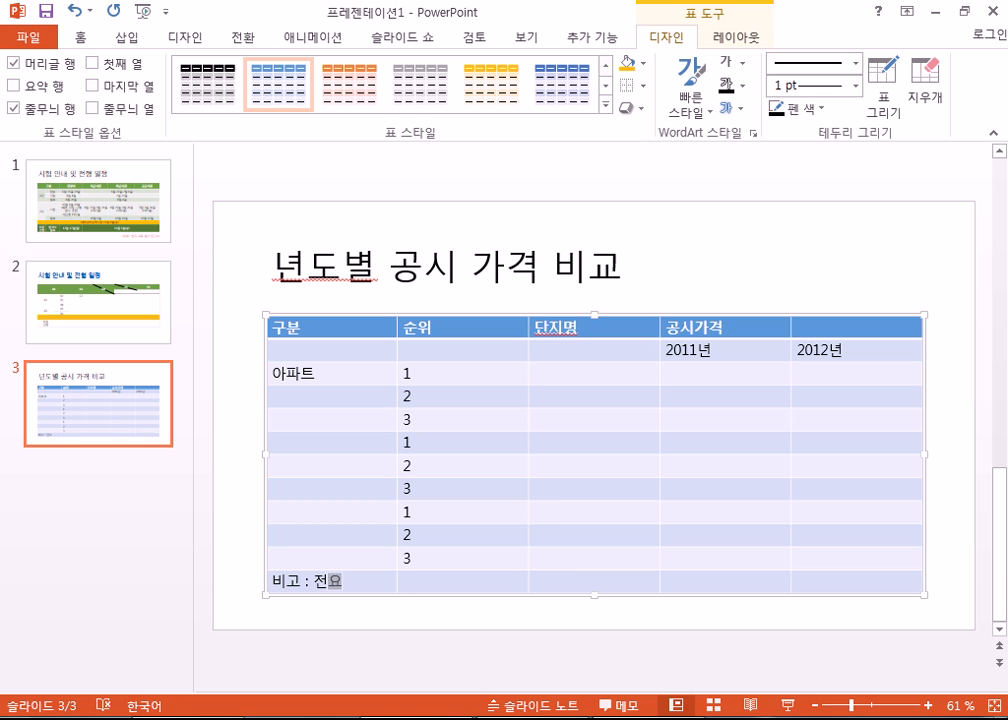
{"action": "type", "text": "은"}
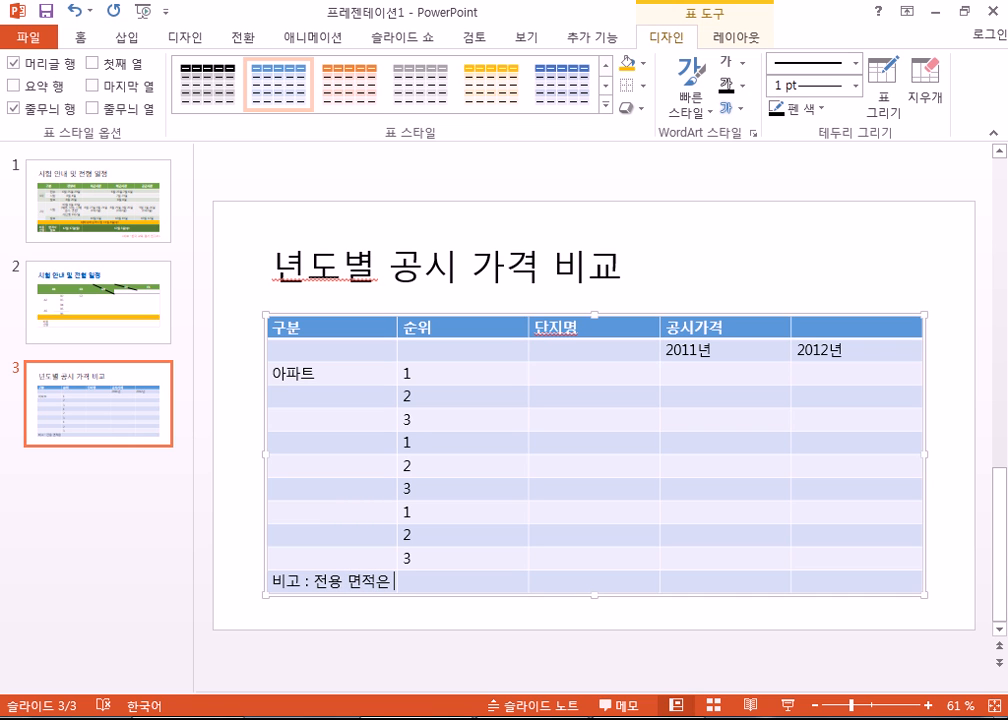
- Continue the 비고 note with "270(" followed by the ㎡ unit symbol from the special characters
{"action": "key", "text": "alt+shift"}
{"action": "type", "text": "270"}
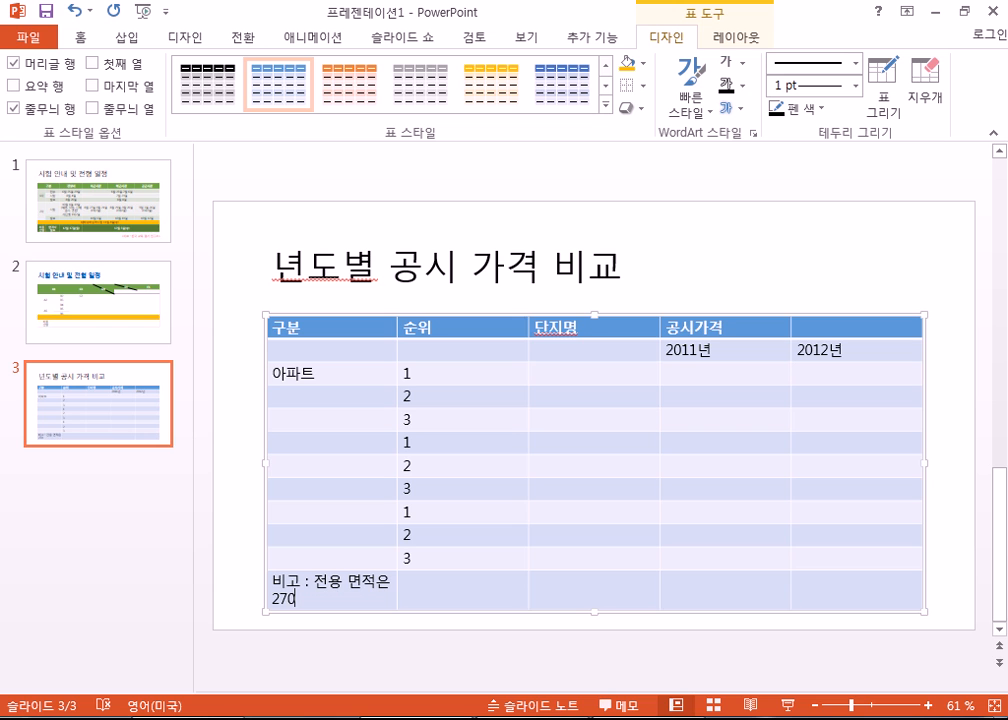
{"action": "type", "text": "("}
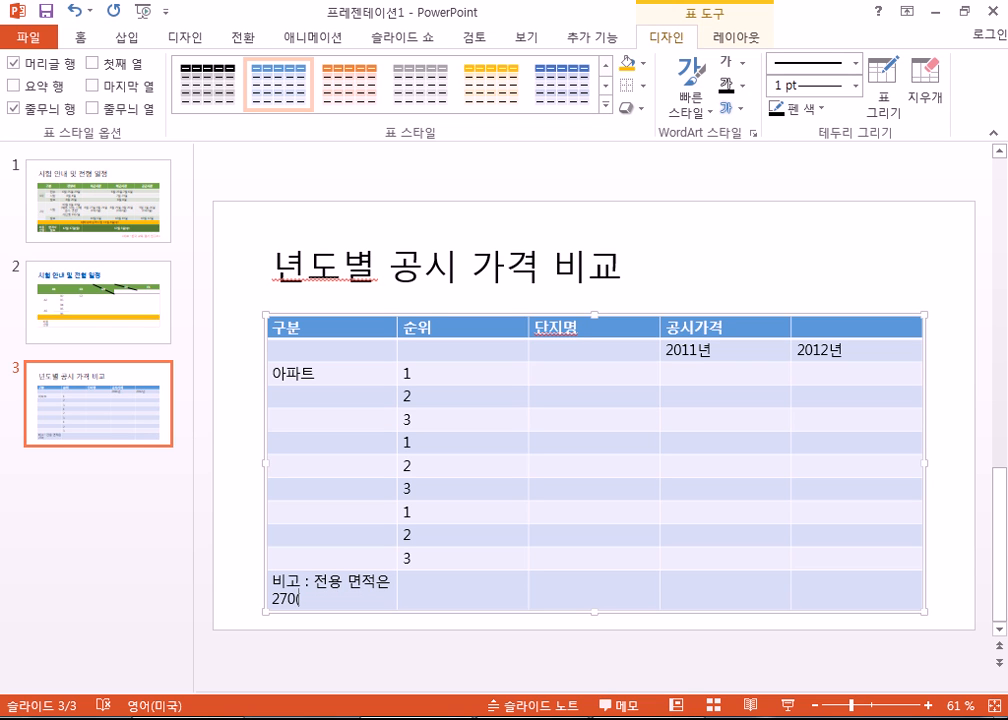
{"action": "key", "text": "BackSpace"}
{"action": "type", "text": "("}
{"action": "key", "text": "Hangul"}
{"action": "type", "text": "ㄹ"}
{"action": "key", "text": "Hangul_Hanja"}
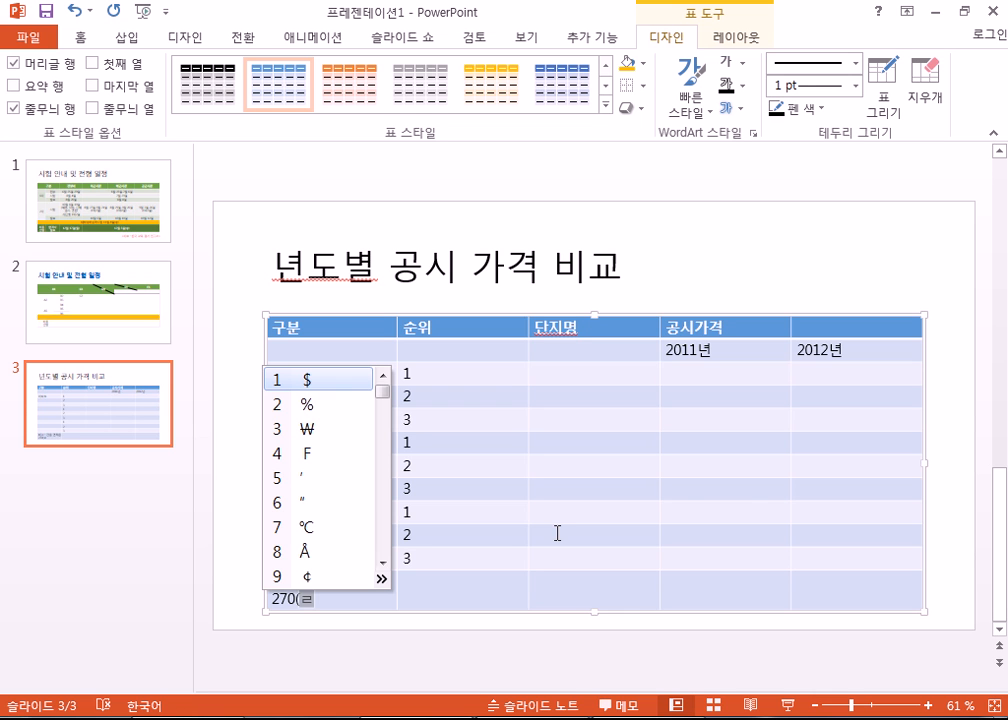
{"action": "key", "text": "Tab"}
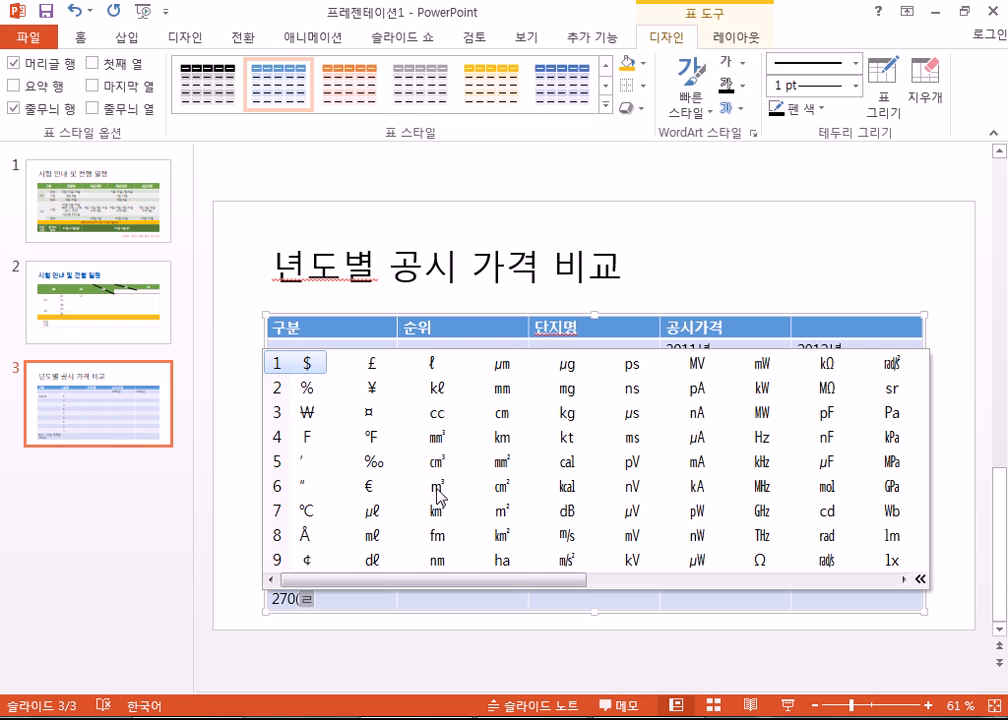
{"action": "left_click", "coordinate": [503, 520]}
{"action": "left_click", "coordinate": [503, 520]}
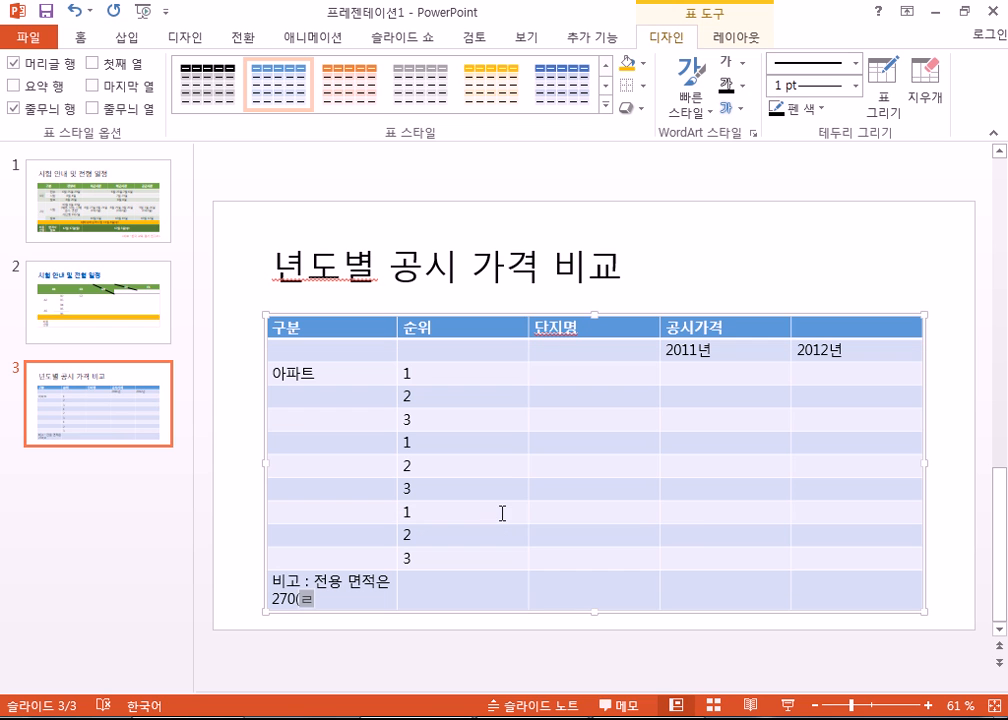
- Complete the 비고 note with ")을 기준으로 함"
{"action": "key", "text": "Hangul"}
{"action": "type", "text": ")을 기준으"}
{"action": "key", "text": "Hangul"}
{"action": "type", "text": "을 기주ㄴ으로"}
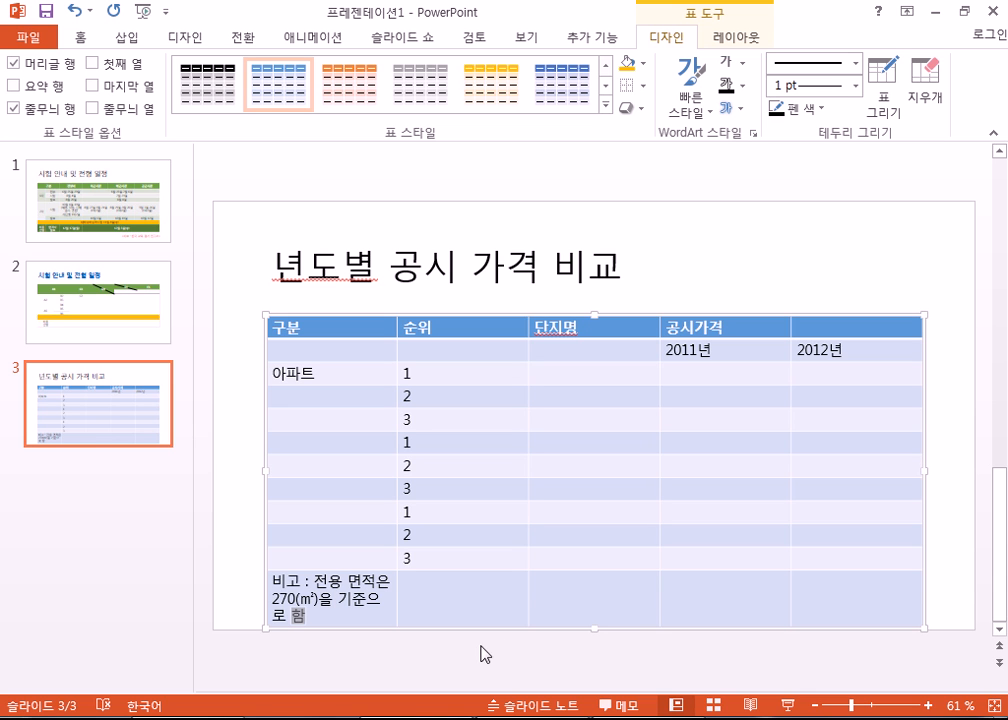
{"action": "left_click", "coordinate": [844, 603], "text": "shift"}
{"action": "key", "text": "Delete"}
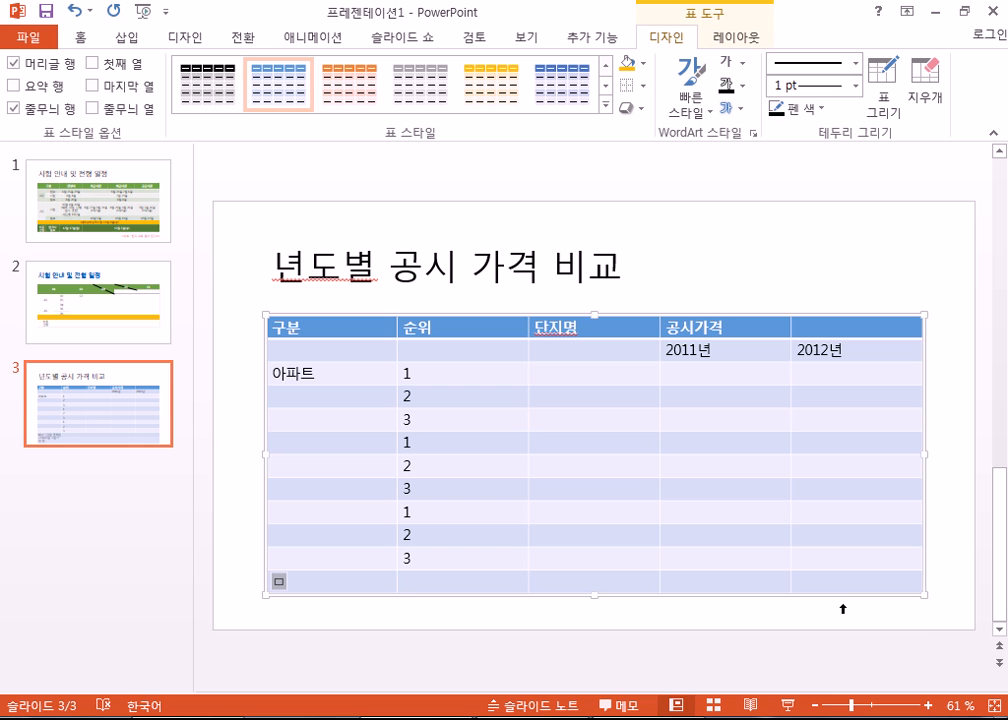
{"action": "key", "text": "ctrl+z"}
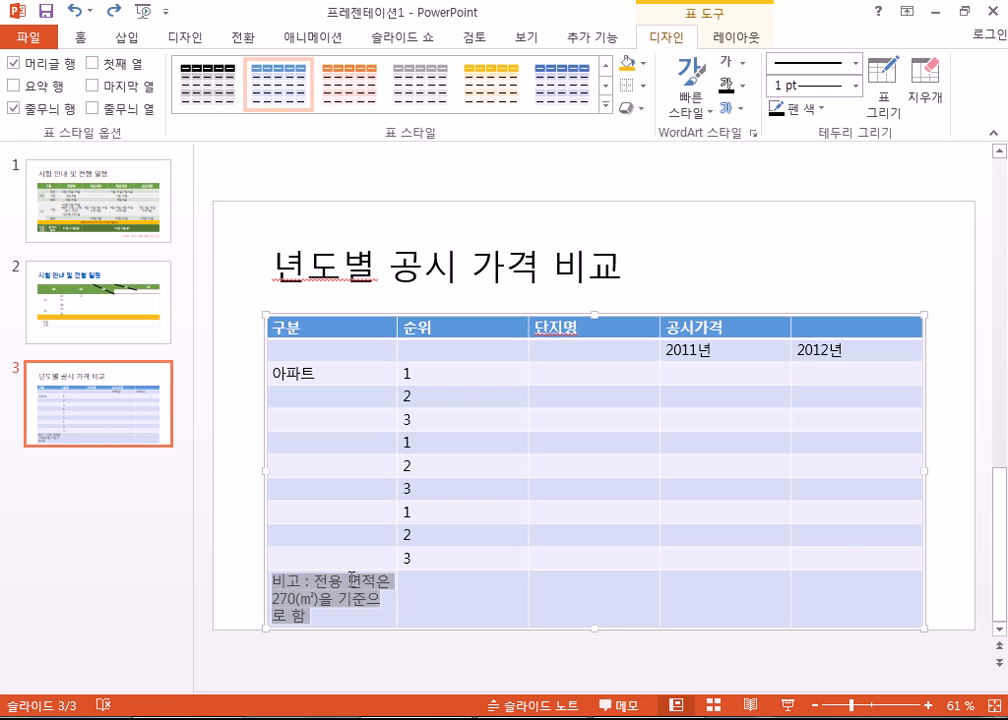
- Merge all cells of the last row containing the 비고 note
{"action": "left_click", "coordinate": [810, 610]}
{"action": "left_click_drag", "start_coordinate": [675, 607], "coordinate": [320, 600]}
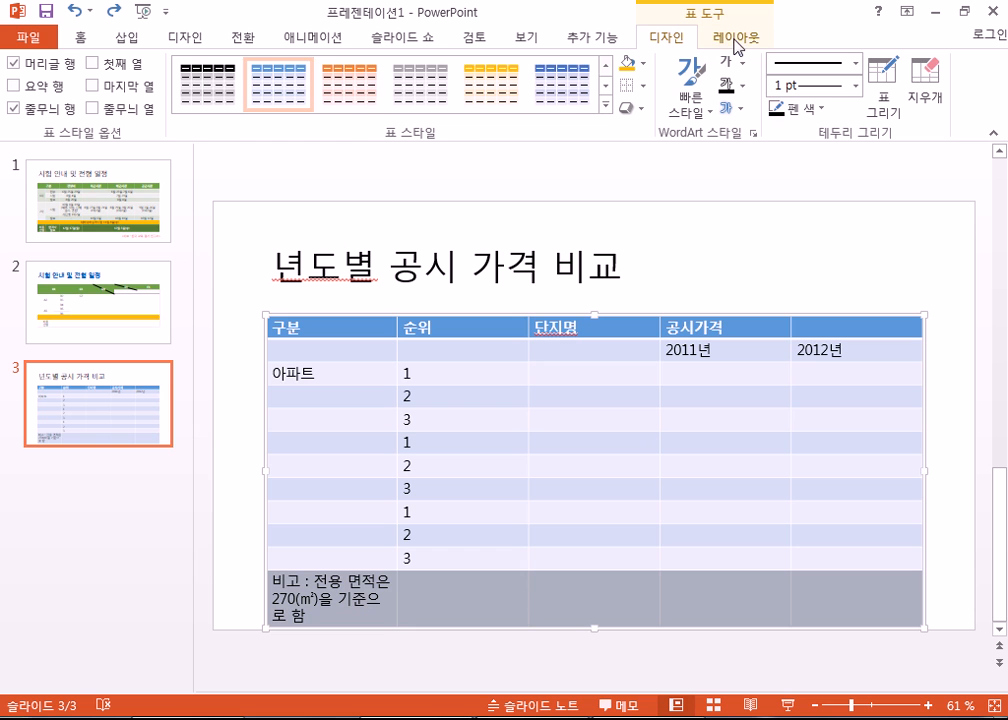
{"action": "left_click", "coordinate": [735, 37]}
{"action": "left_click", "coordinate": [338, 88]}
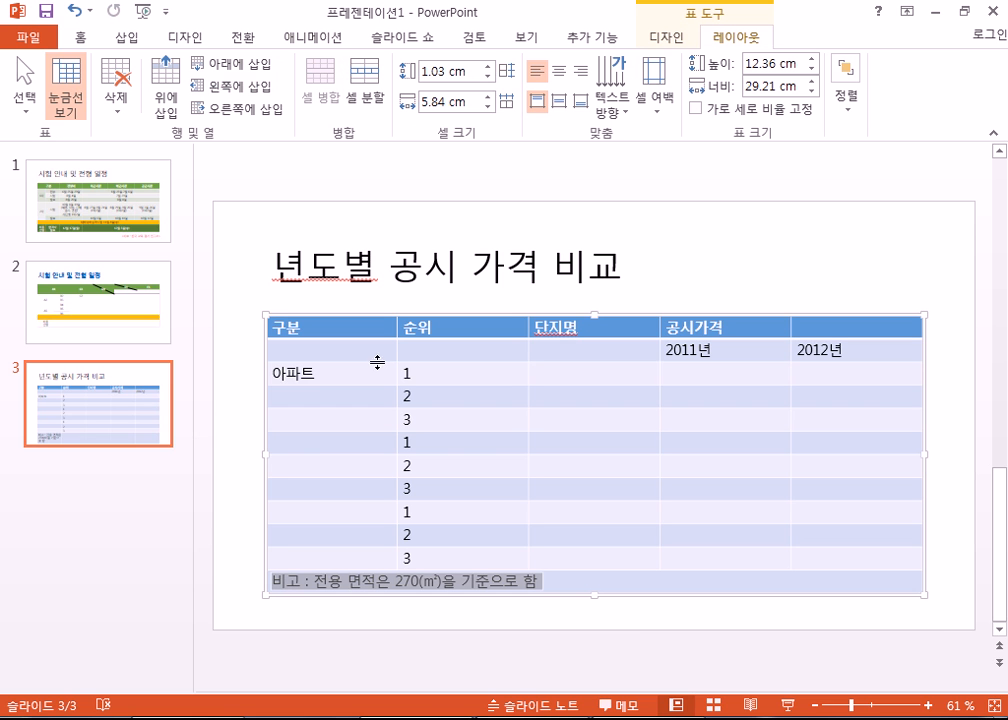
- Center the text of the entire table horizontally and vertically
{"action": "left_click_drag", "start_coordinate": [347, 325], "coordinate": [852, 586]}
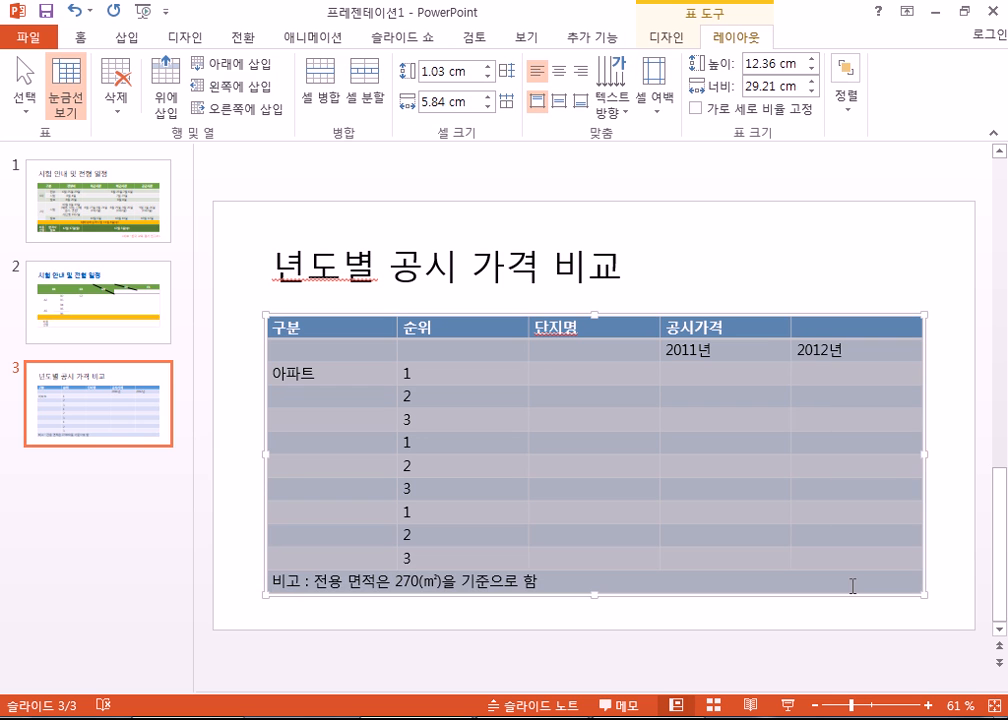
{"action": "left_click", "coordinate": [558, 71]}
{"action": "left_click", "coordinate": [558, 101]}
- Merge the 구분, 순위 and 단지명 headers each with the cell below, and merge 공시가격 across the two year columns
{"action": "left_click", "coordinate": [361, 329]}
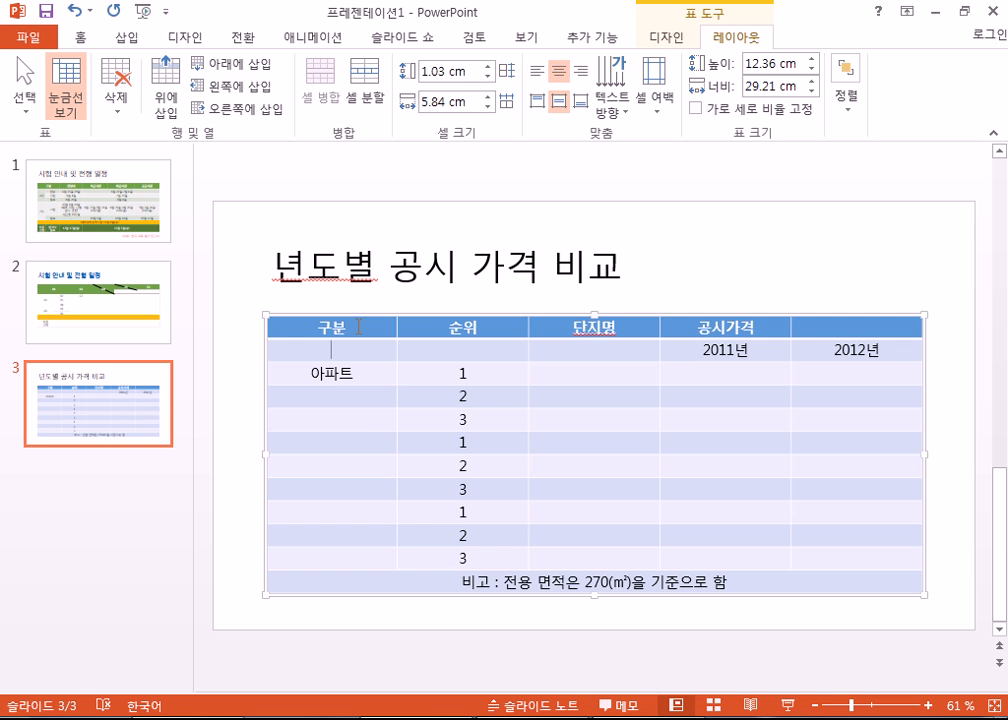
{"action": "left_click", "coordinate": [295, 342], "text": "shift"}
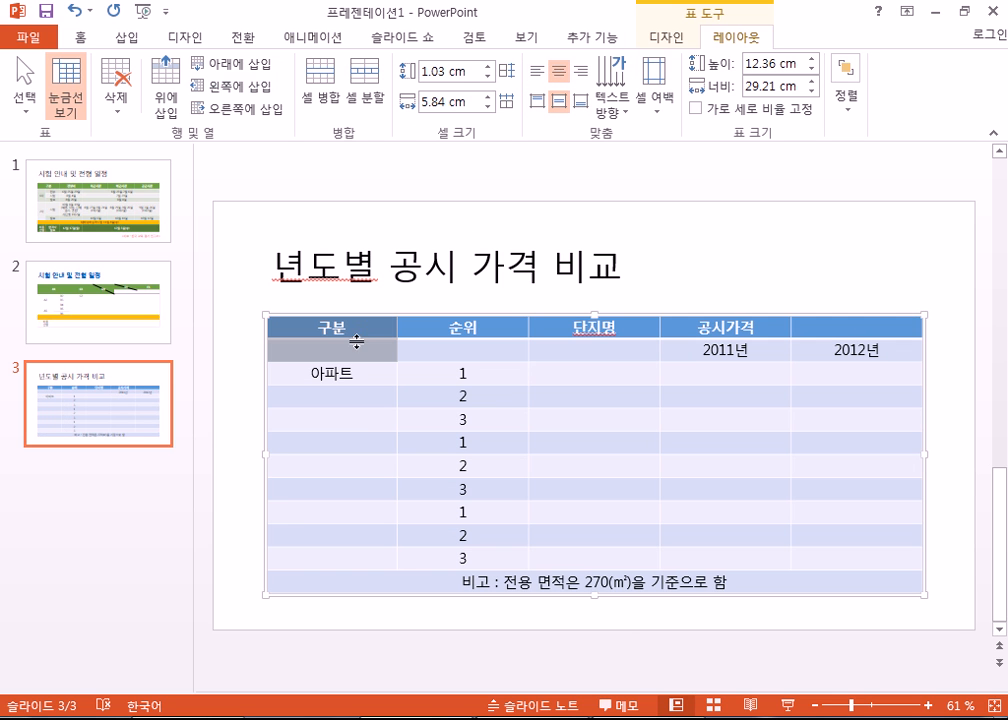
{"action": "left_click", "coordinate": [318, 80]}
{"action": "left_click_drag", "start_coordinate": [465, 336], "coordinate": [465, 350]}
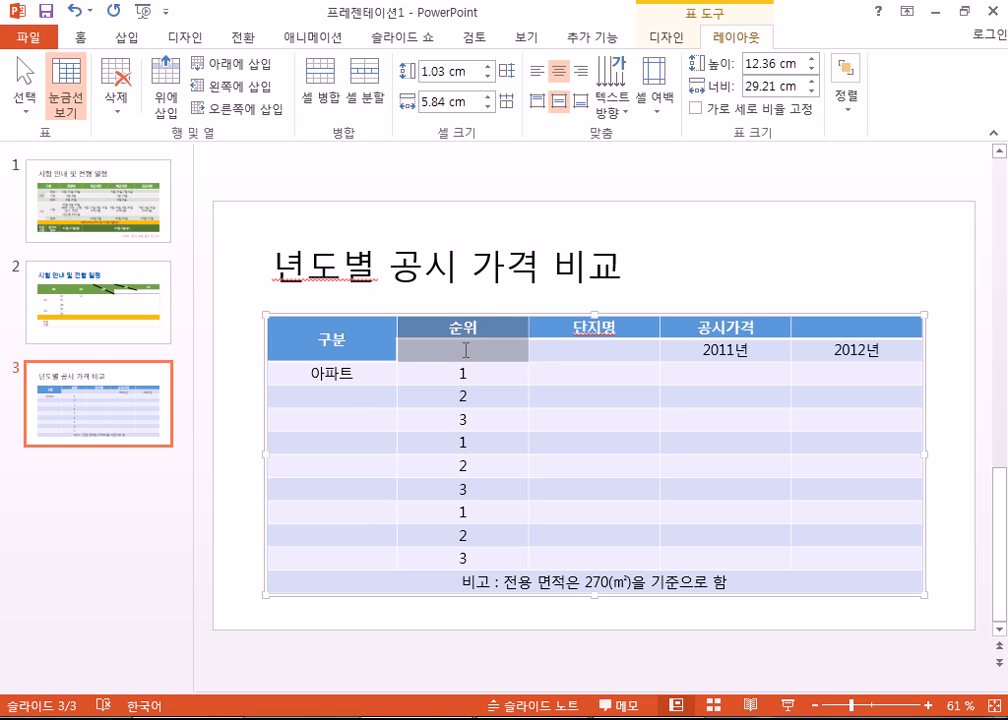
{"action": "left_click", "coordinate": [335, 103]}
{"action": "left_click_drag", "start_coordinate": [563, 328], "coordinate": [562, 348]}
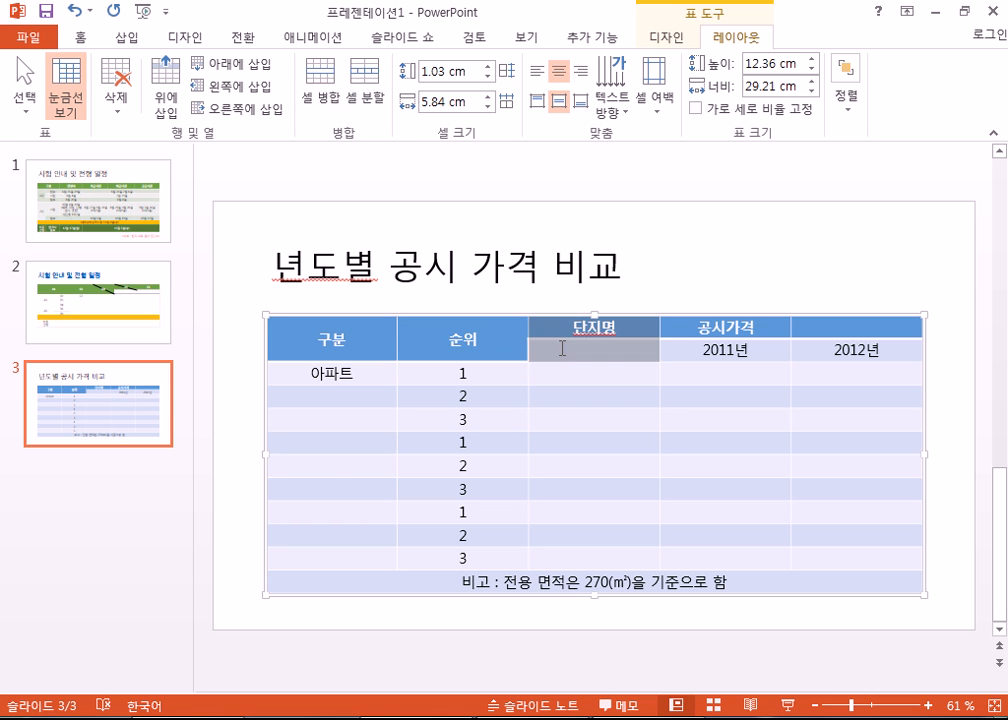
{"action": "left_click", "coordinate": [310, 93]}
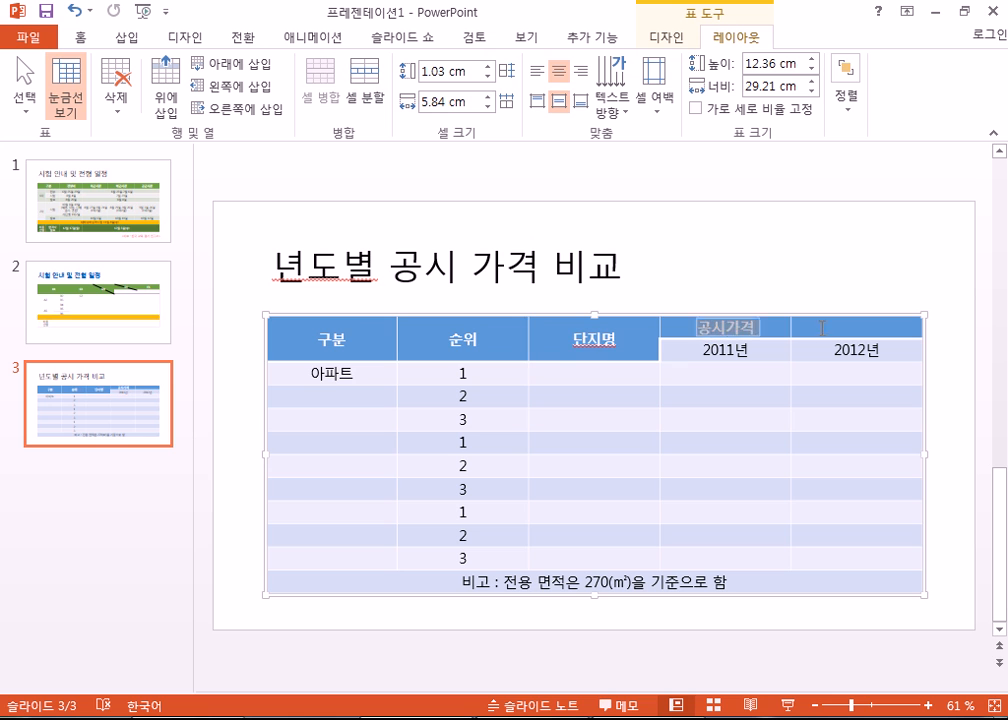
{"action": "left_click_drag", "start_coordinate": [720, 328], "coordinate": [850, 328]}
{"action": "left_click", "coordinate": [322, 100]}
- Merge the 구분 column cells beneath the header into three groups of three rows, starting with 아파트
{"action": "left_click_drag", "start_coordinate": [360, 374], "coordinate": [320, 547]}
{"action": "left_click", "coordinate": [318, 94]}
{"action": "left_click", "coordinate": [320, 95]}
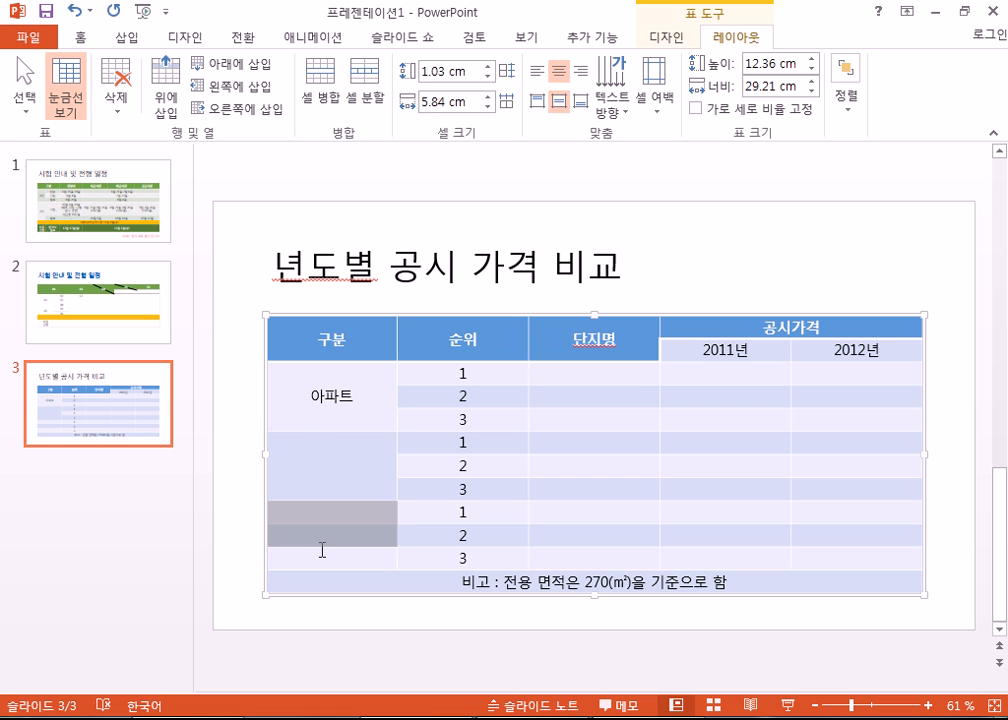
{"action": "left_click", "coordinate": [320, 95]}
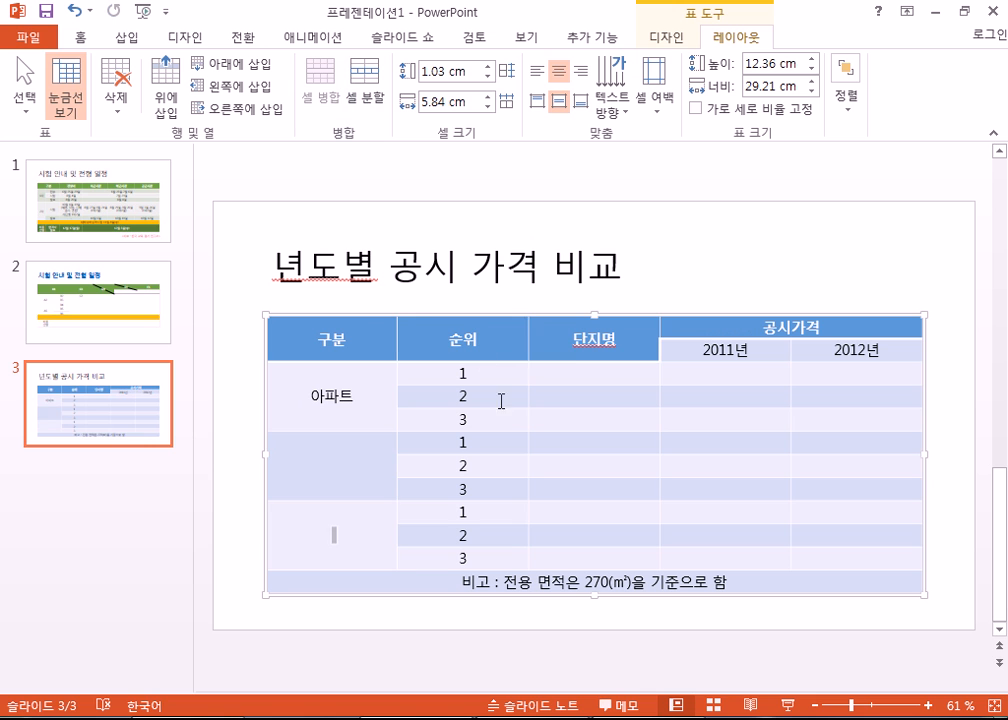
{"action": "left_click", "coordinate": [494, 400]}
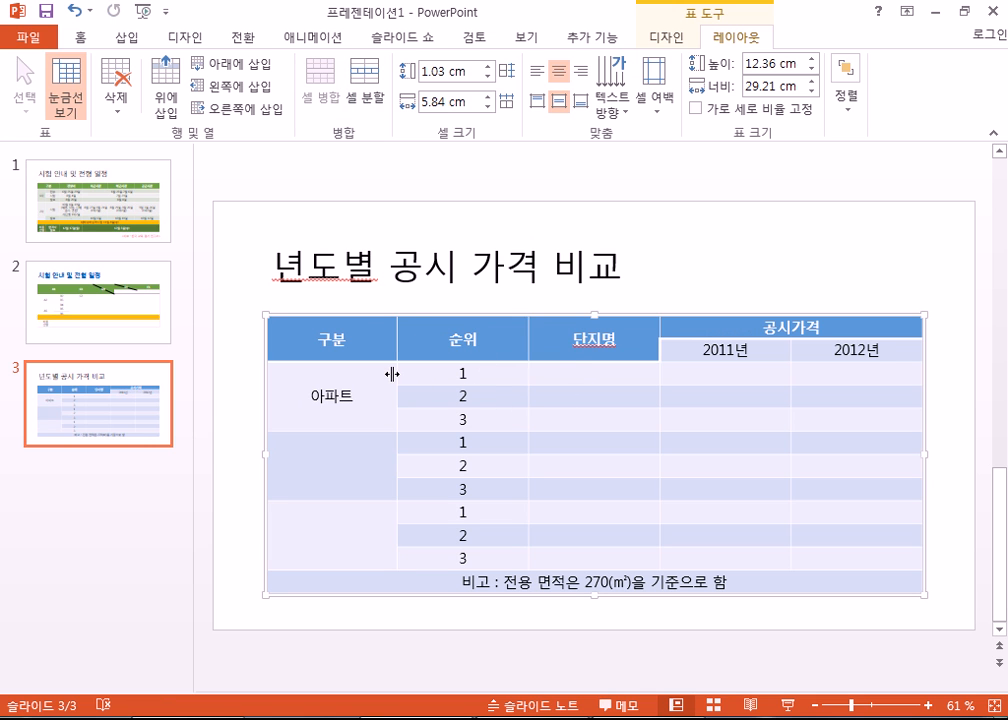
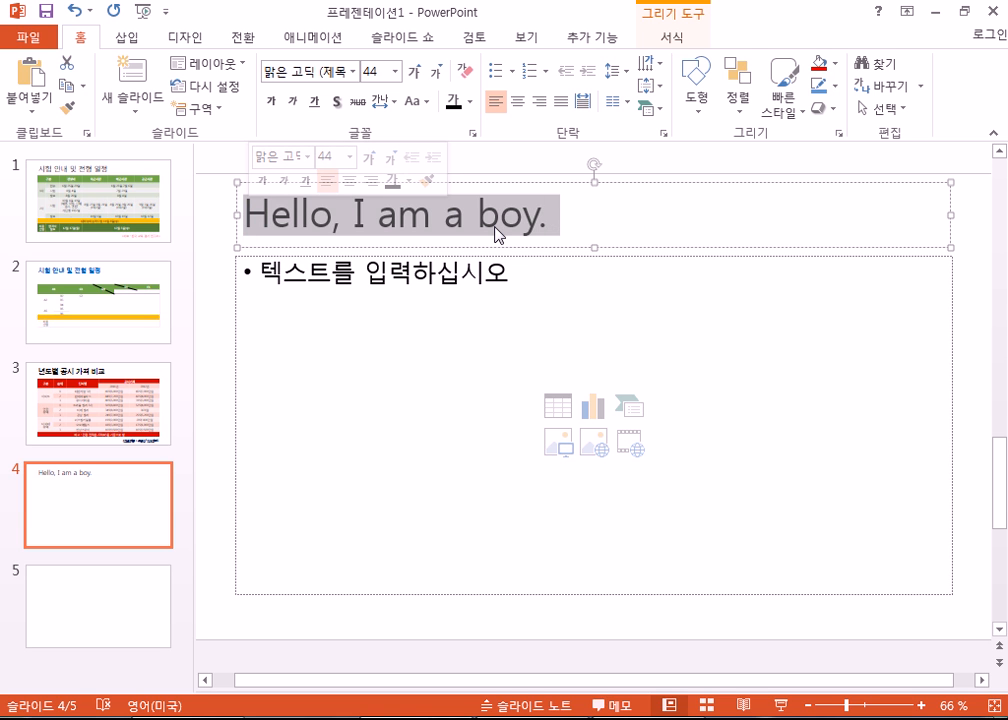
{"action": "left_click", "coordinate": [477, 132]}
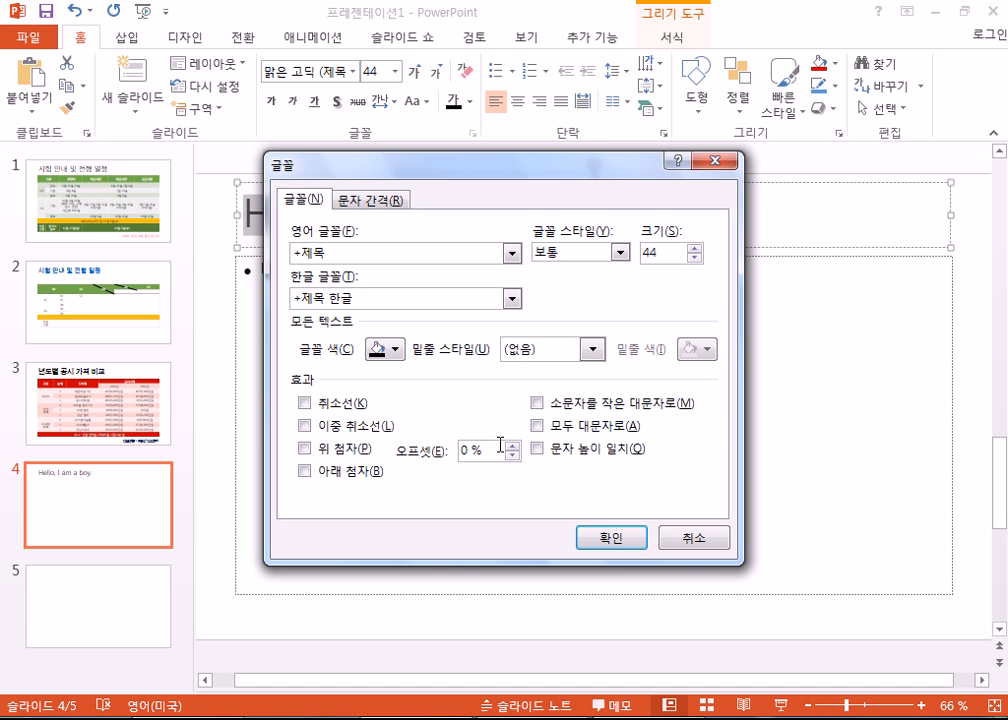
{"action": "key", "text": "Escape"}
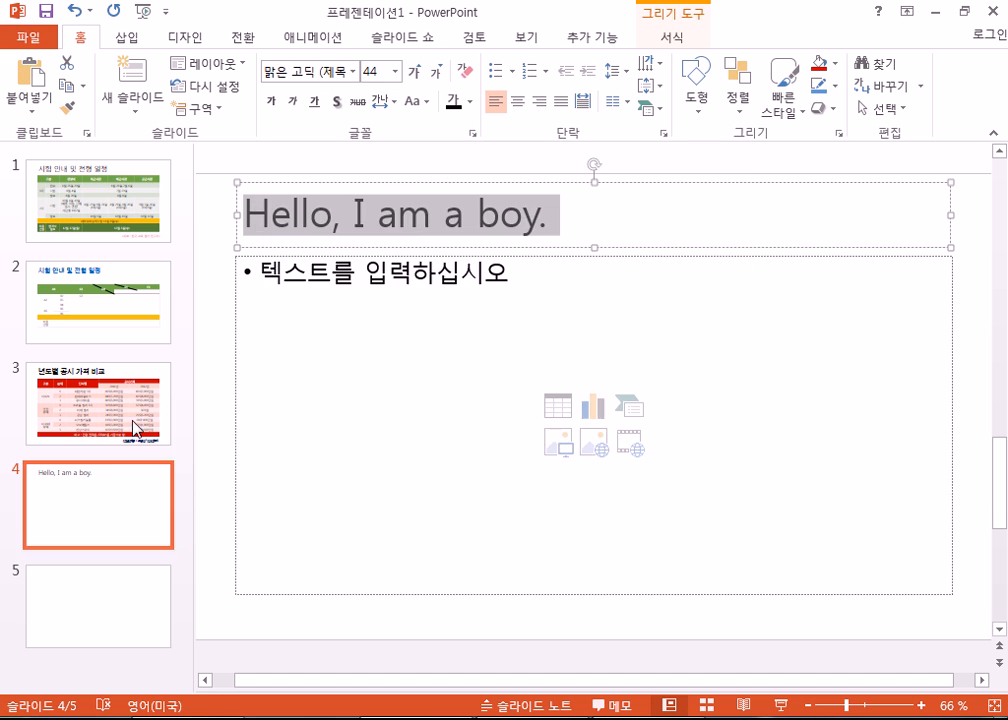
{"action": "left_click", "coordinate": [125, 398]}
{"action": "left_click", "coordinate": [318, 213]}
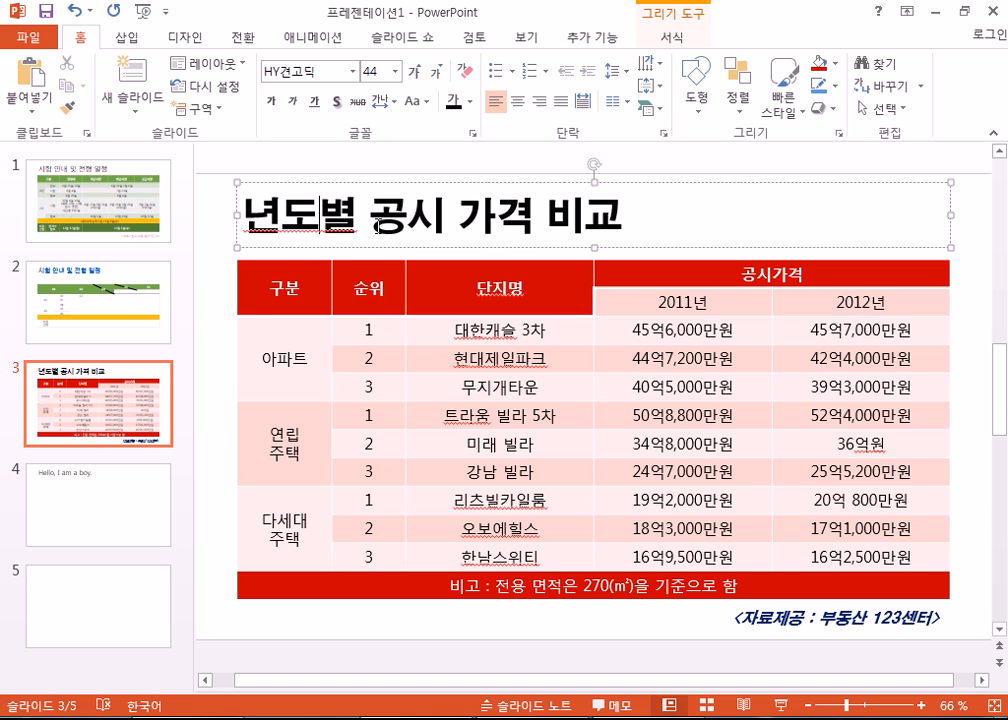
- Copy "Hello" from the slide 4 title to the end of the slide 3 title, keeping its font, and select that title box
{"action": "left_click", "coordinate": [112, 494]}
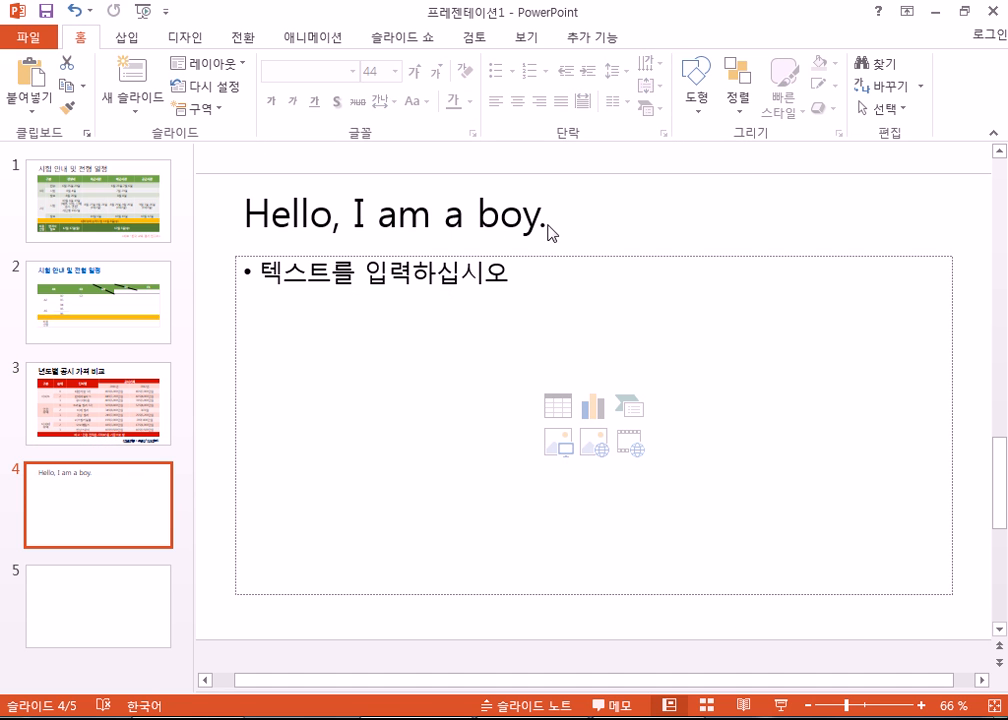
{"action": "left_click_drag", "start_coordinate": [336, 218], "coordinate": [245, 218]}
{"action": "key", "text": "ctrl+c"}
{"action": "left_click", "coordinate": [100, 400]}
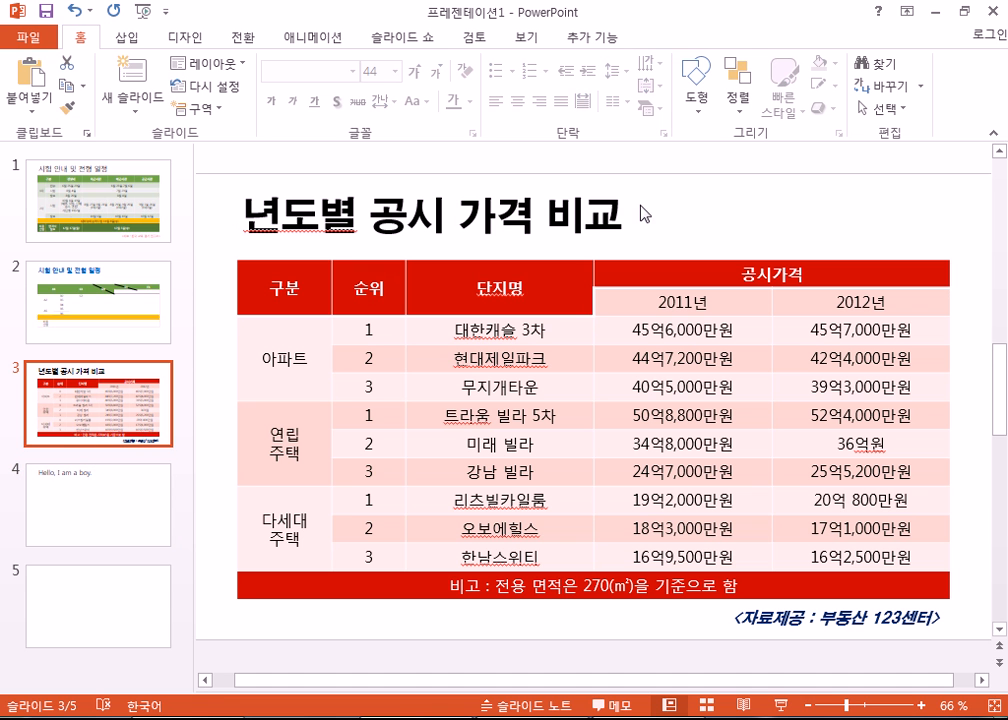
{"action": "left_click", "coordinate": [621, 218]}
{"action": "key", "text": "ctrl+v"}
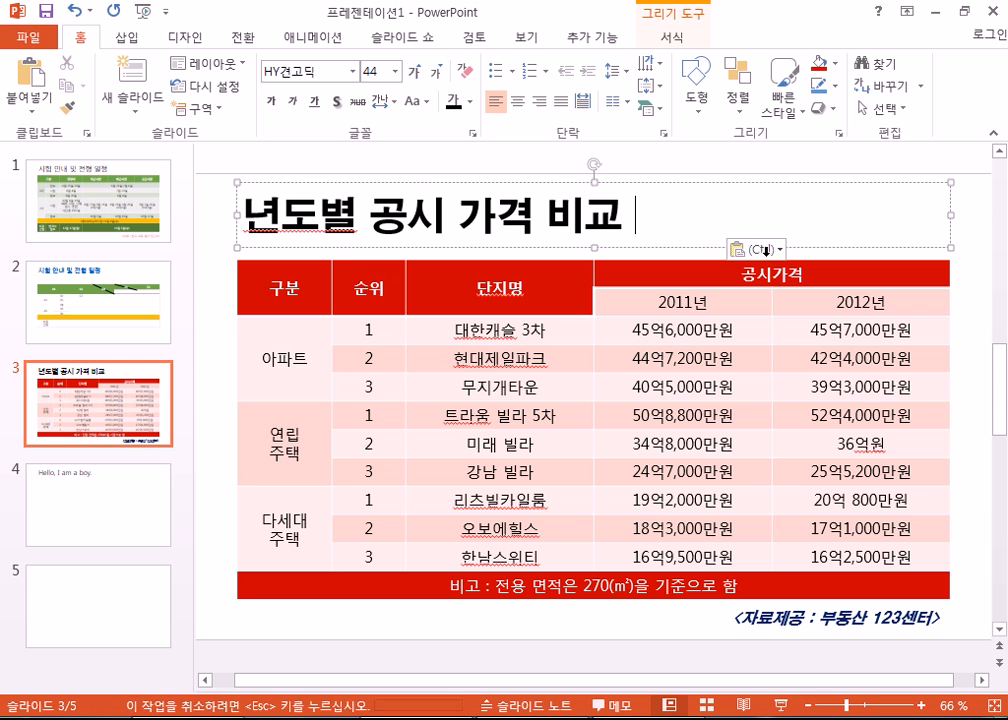
{"action": "left_click", "coordinate": [726, 186]}
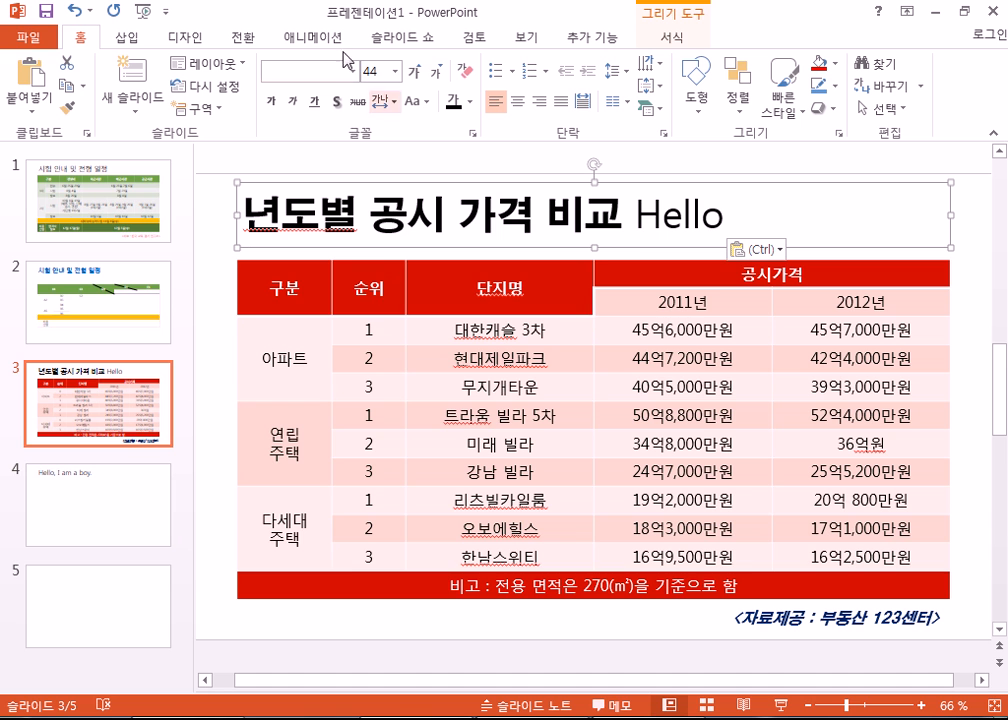
- Try the 궁서 and 한양해서 fonts on the whole slide 3 title
{"action": "left_click", "coordinate": [470, 133]}
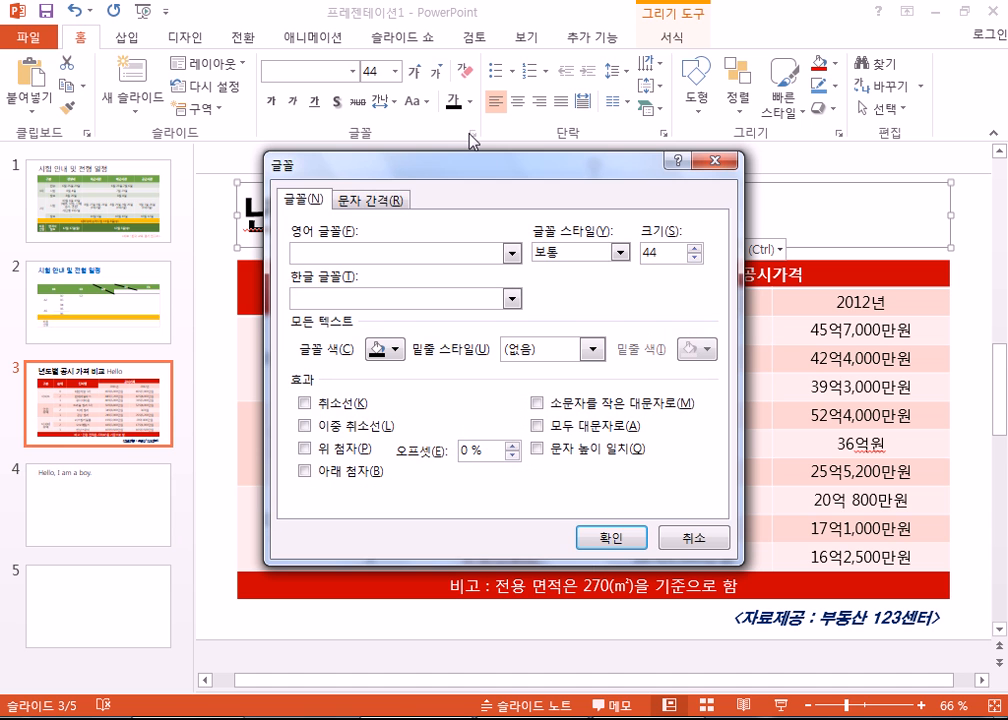
{"action": "key", "text": "Escape"}
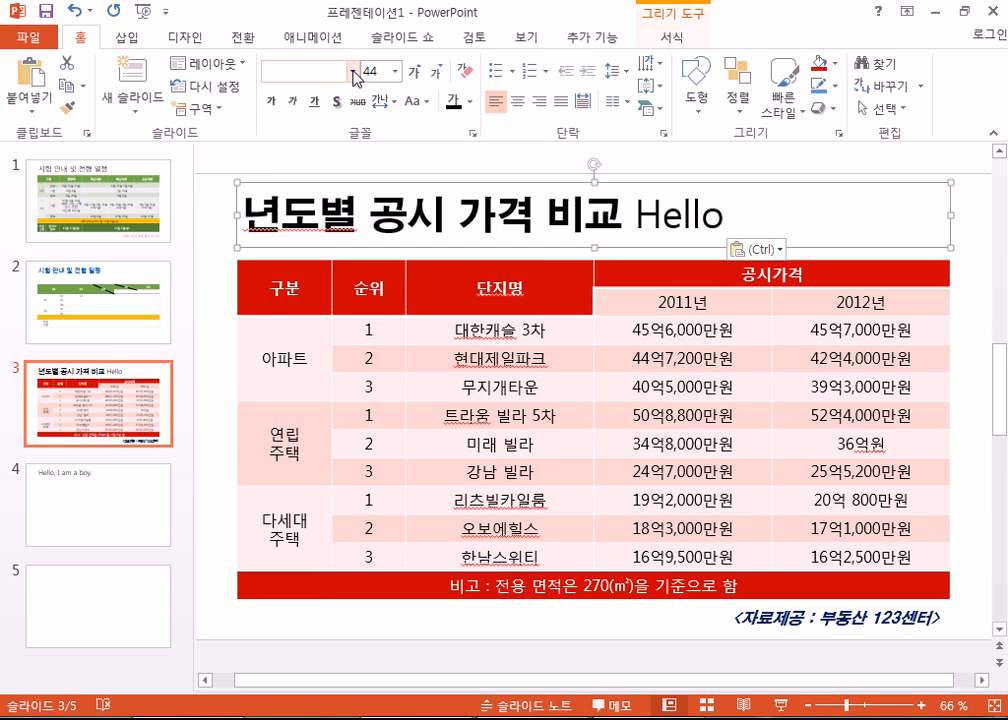
{"action": "left_click", "coordinate": [354, 72]}
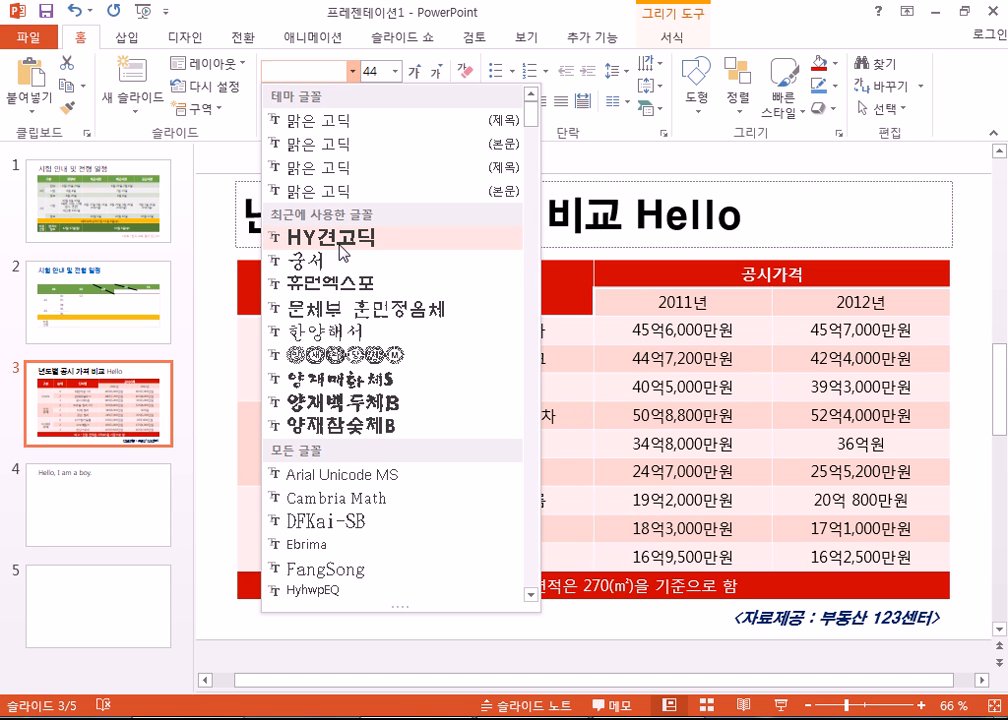
{"action": "left_click", "coordinate": [335, 266]}
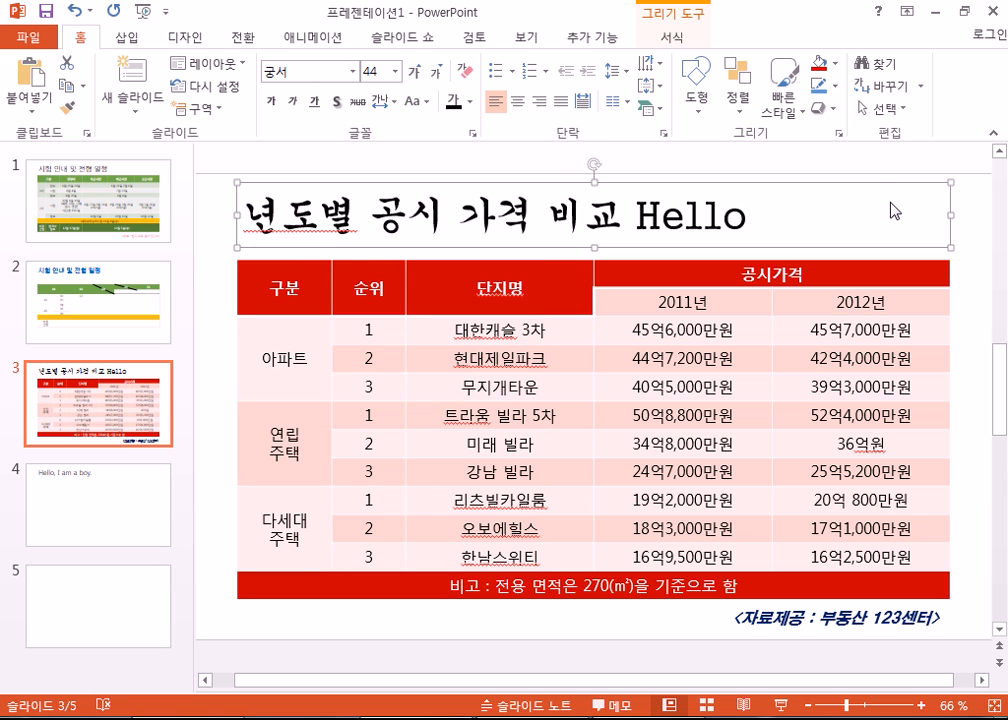
{"action": "left_click", "coordinate": [353, 71]}
{"action": "left_click", "coordinate": [306, 336]}
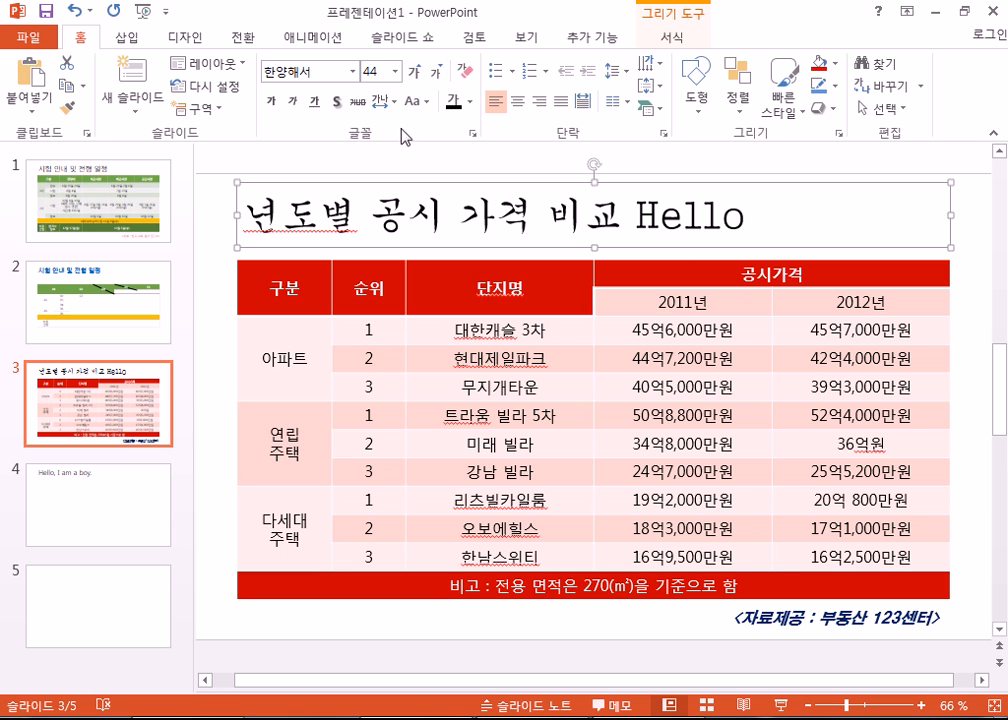
- Set the slide 3 title's Korean font to 문체부 훈민정음체 and its English font to SimSun
{"action": "left_click", "coordinate": [471, 131]}
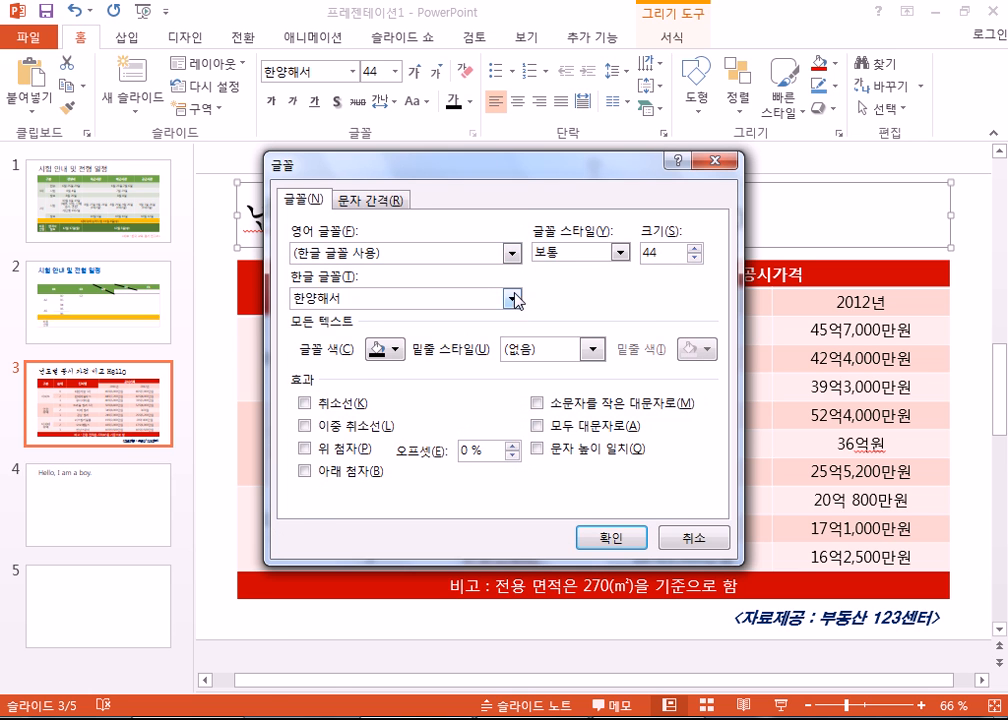
{"action": "left_click", "coordinate": [512, 299]}
{"action": "scroll", "coordinate": [463, 440], "scroll_direction": "up", "scroll_amount": 4}
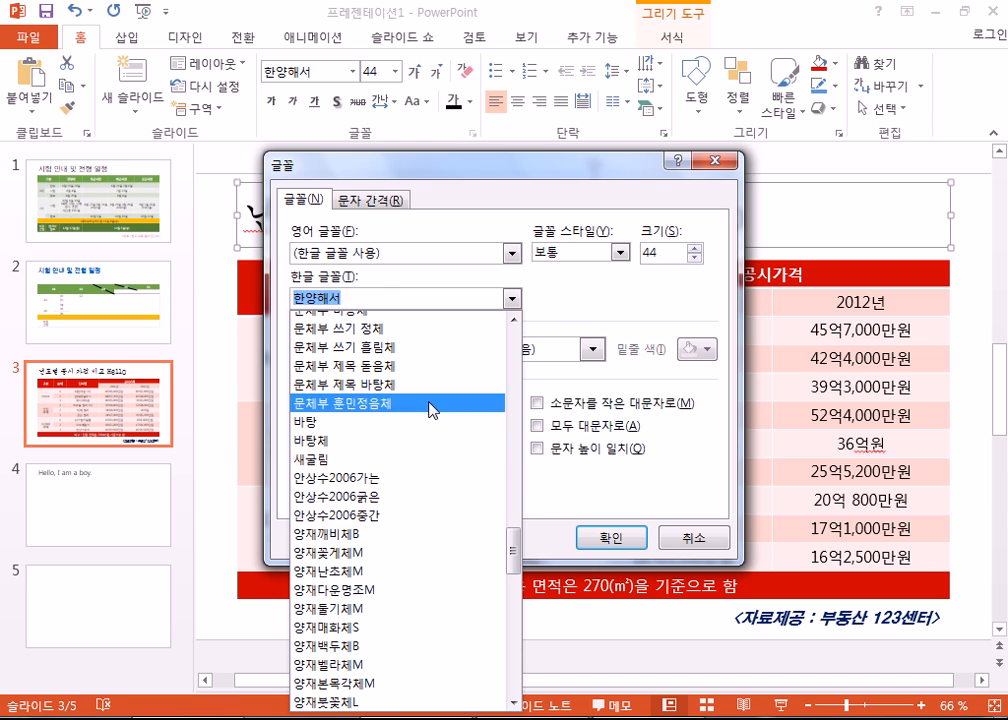
{"action": "left_click", "coordinate": [432, 410]}
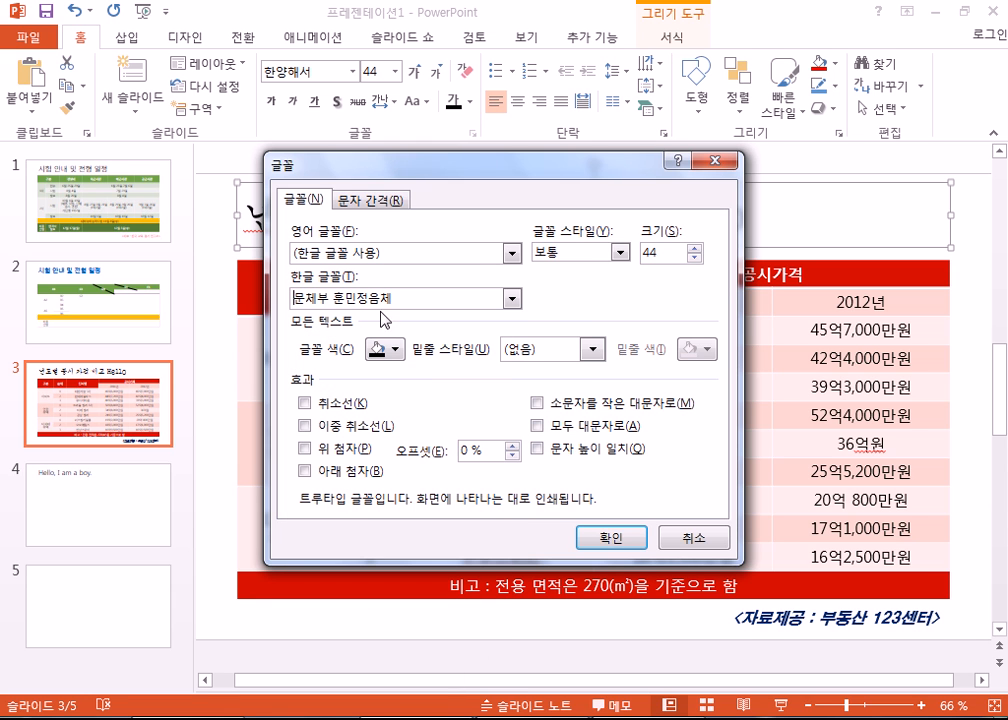
{"action": "left_click", "coordinate": [513, 254]}
{"action": "scroll", "coordinate": [497, 450], "scroll_direction": "down", "scroll_amount": 4}
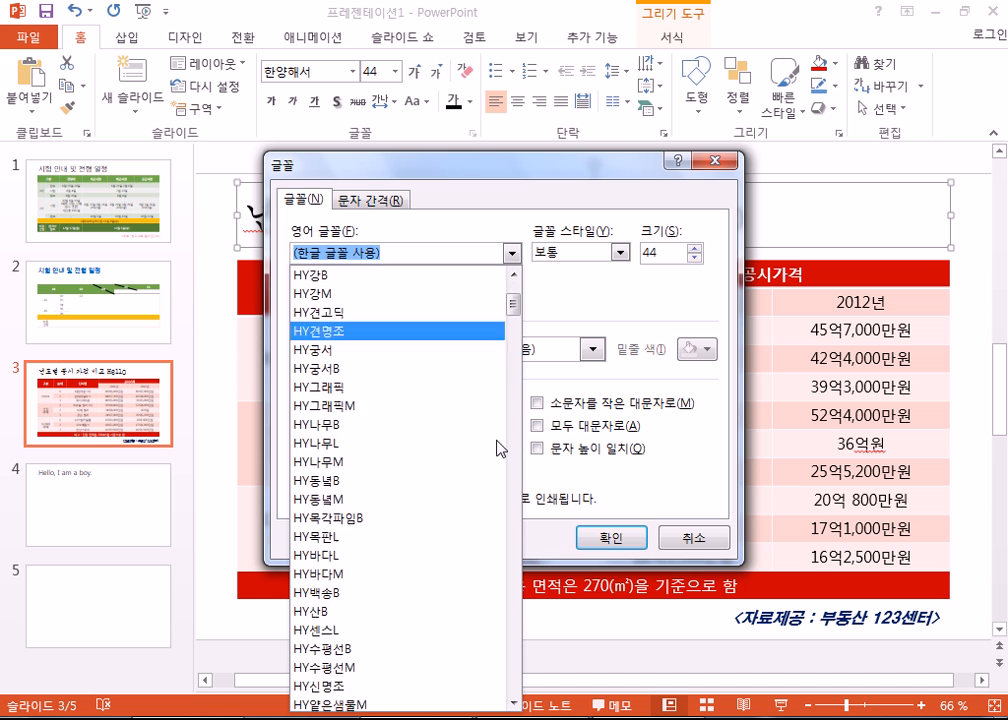
{"action": "scroll", "coordinate": [492, 445], "scroll_direction": "down", "scroll_amount": 10}
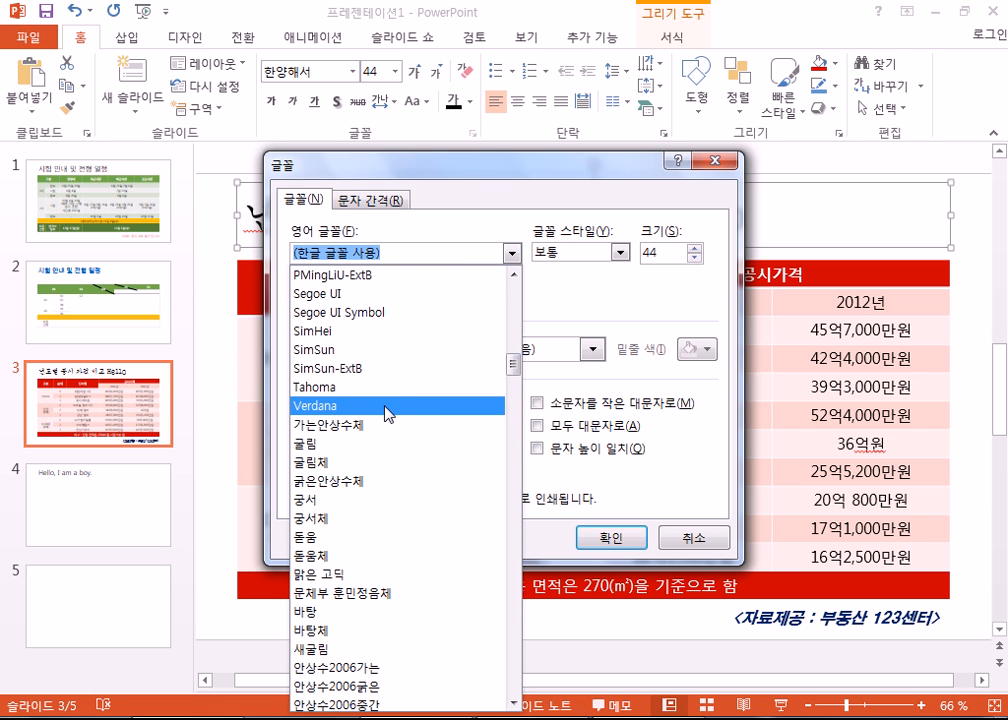
{"action": "scroll", "coordinate": [362, 413], "scroll_direction": "up", "scroll_amount": 1}
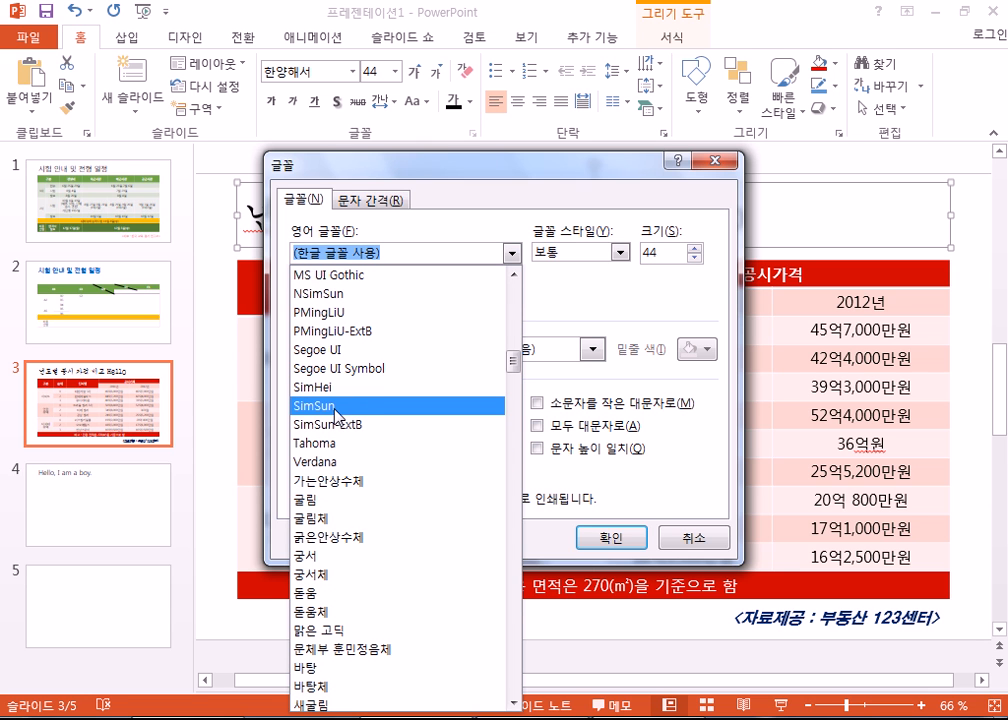
{"action": "left_click", "coordinate": [335, 406]}
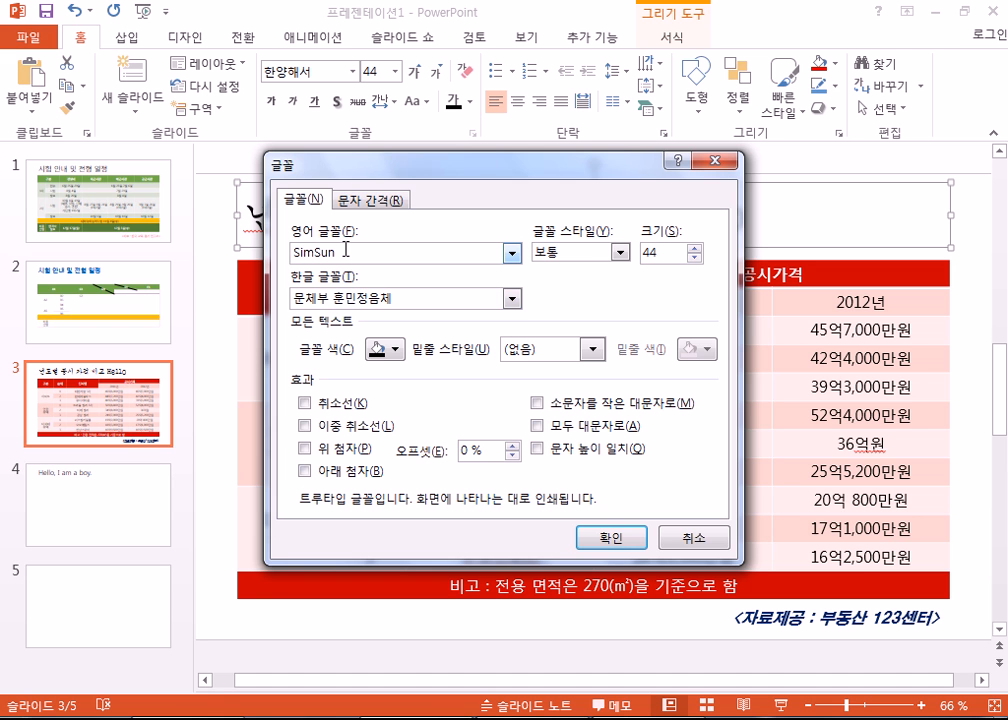
{"action": "left_click", "coordinate": [614, 539]}
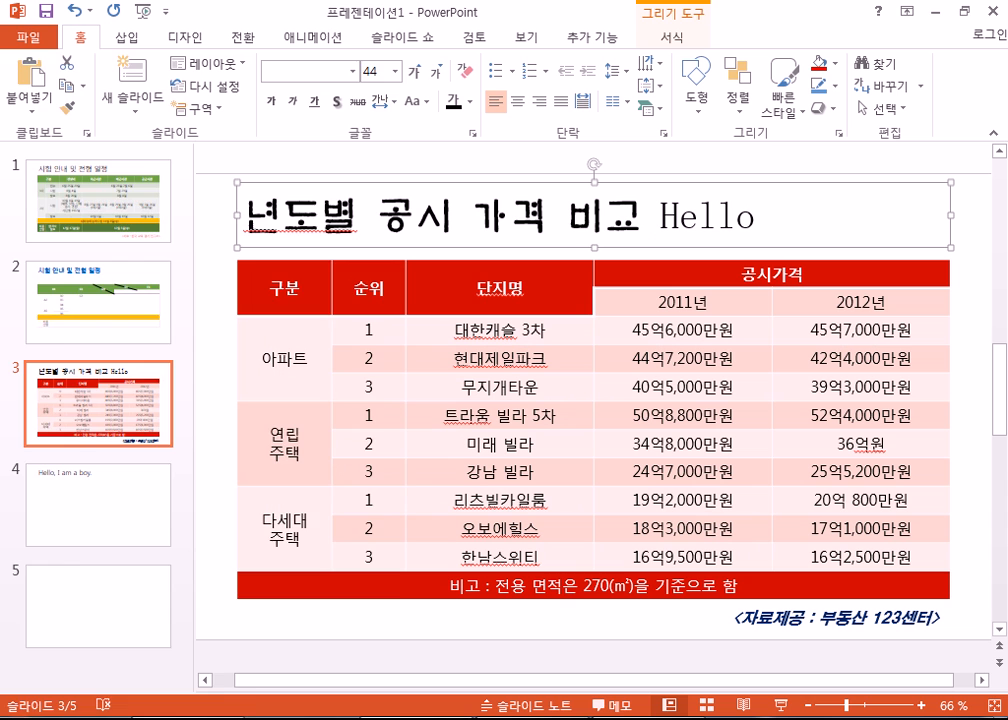
- Launch 한글과컴퓨터 한글 2007 and paste a copy of the slide 3 title into its blank document
{"action": "left_click", "coordinate": [26, 718]}
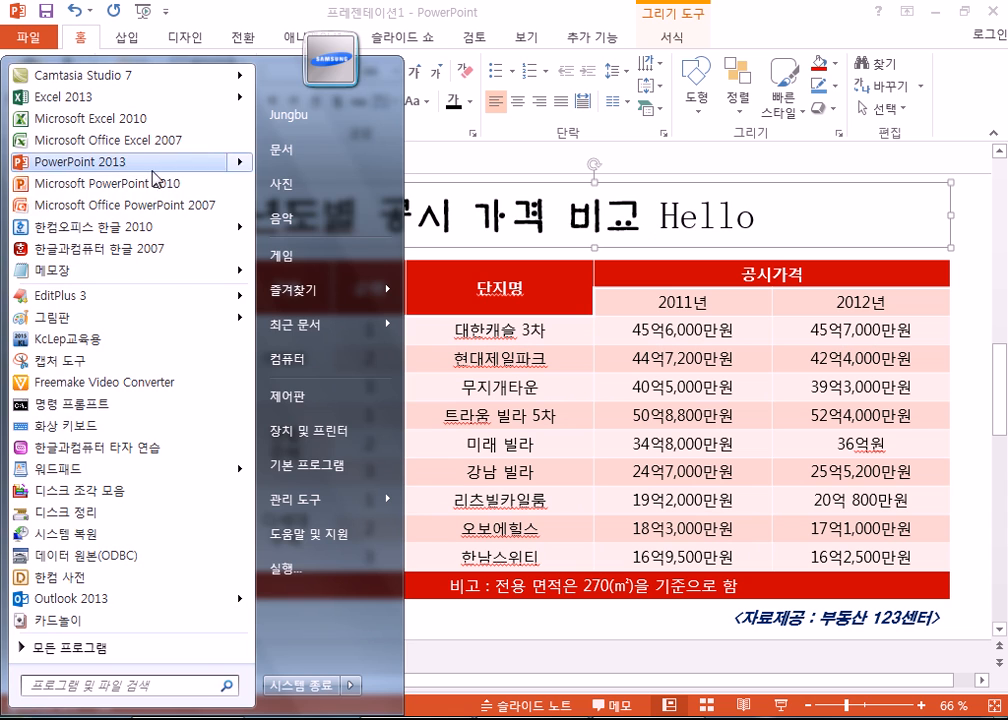
{"action": "left_click", "coordinate": [128, 254]}
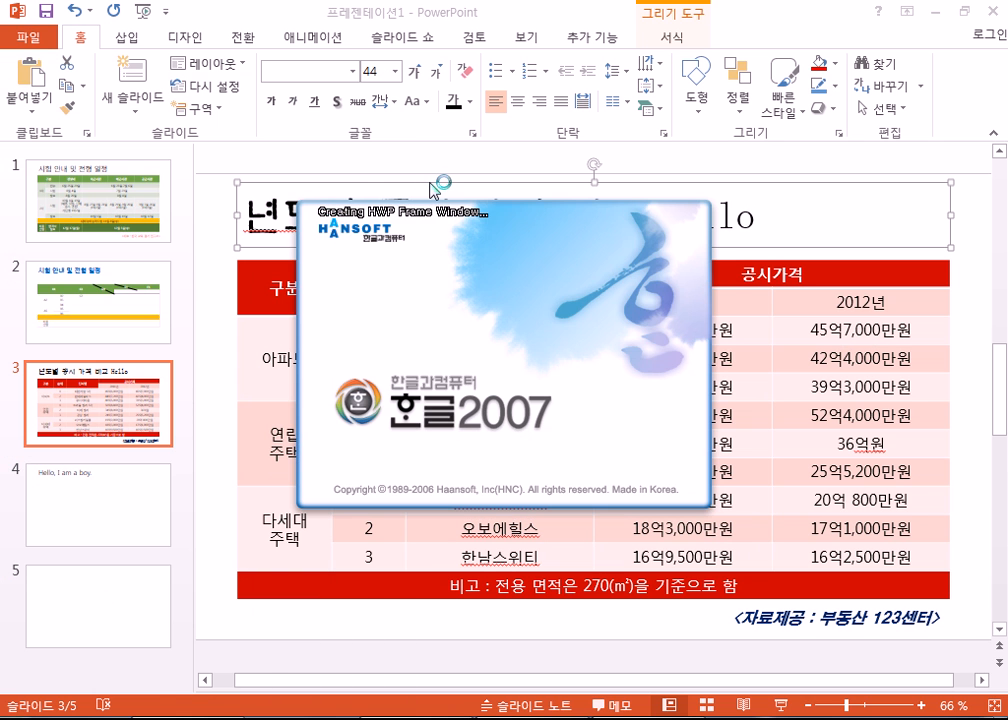
{"action": "key", "text": "alt+Tab"}
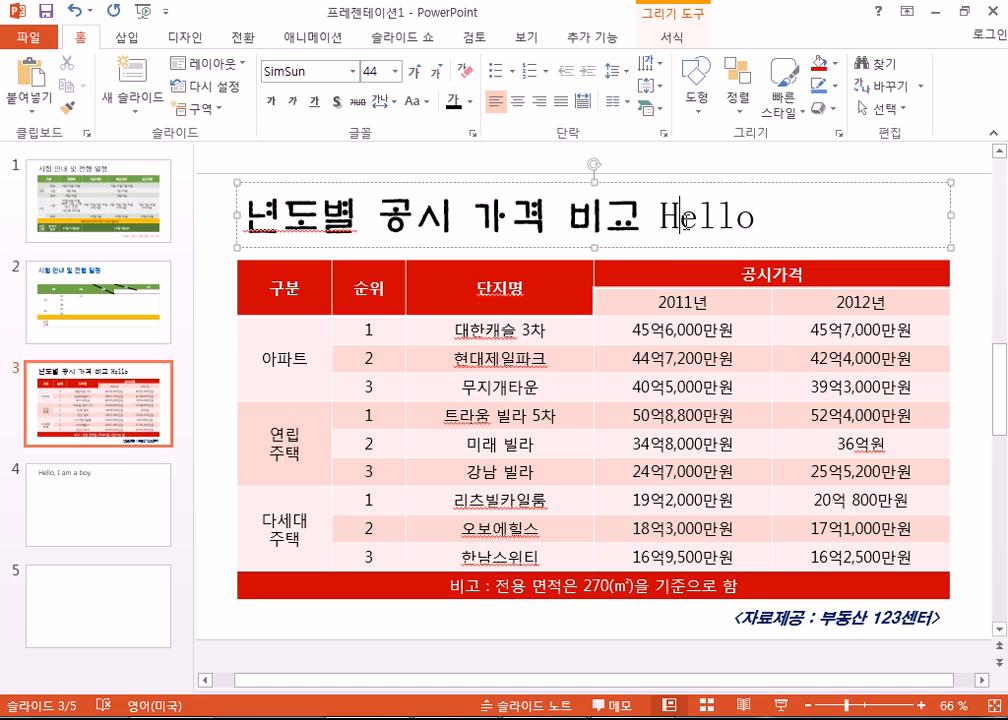
{"action": "triple_click", "coordinate": [680, 222]}
{"action": "key", "text": "ctrl+c"}
{"action": "key", "text": "alt+Tab"}
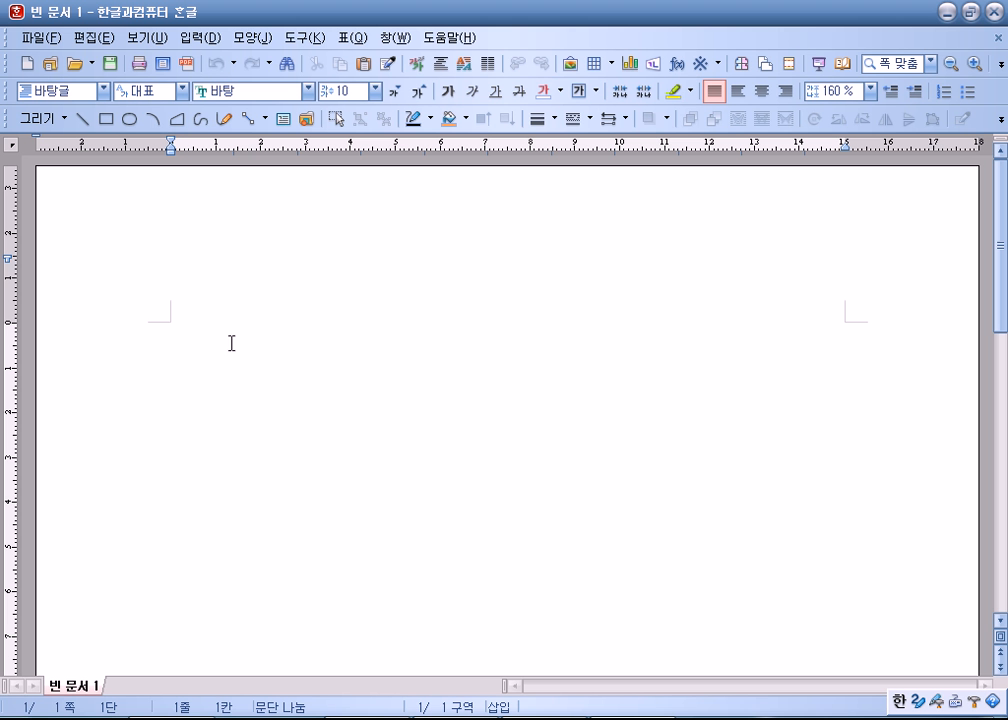
{"action": "key", "text": "ctrl+v"}
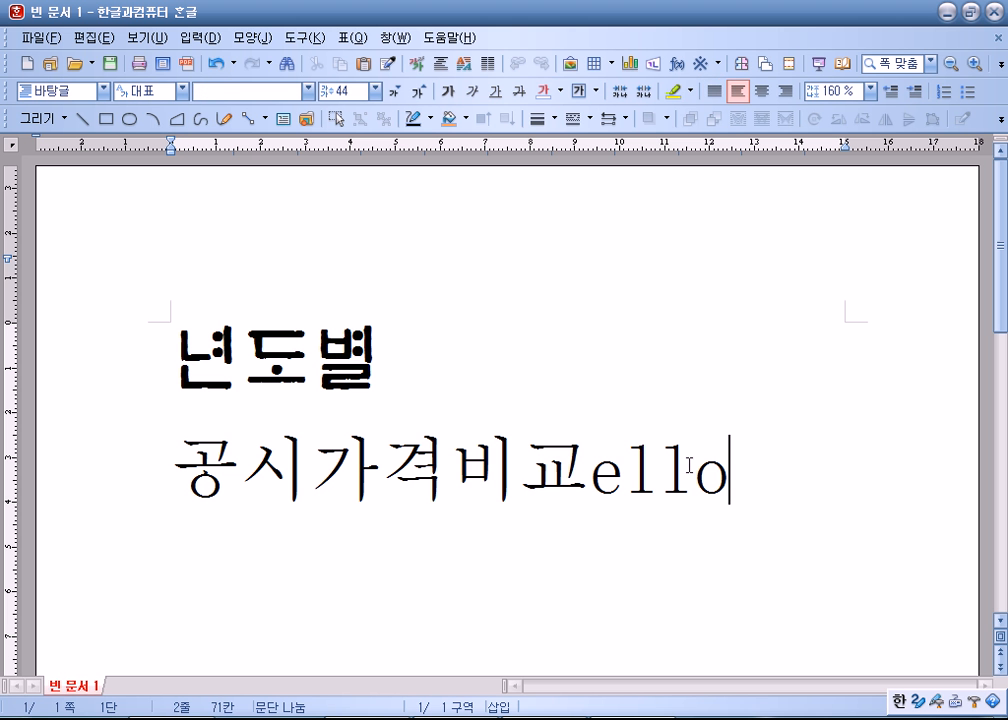
- Insert a line break before "ello" in the pasted title text
{"action": "key", "text": "ctrl+a"}
{"action": "left_click", "coordinate": [590, 484]}
{"action": "key", "text": "Return"}
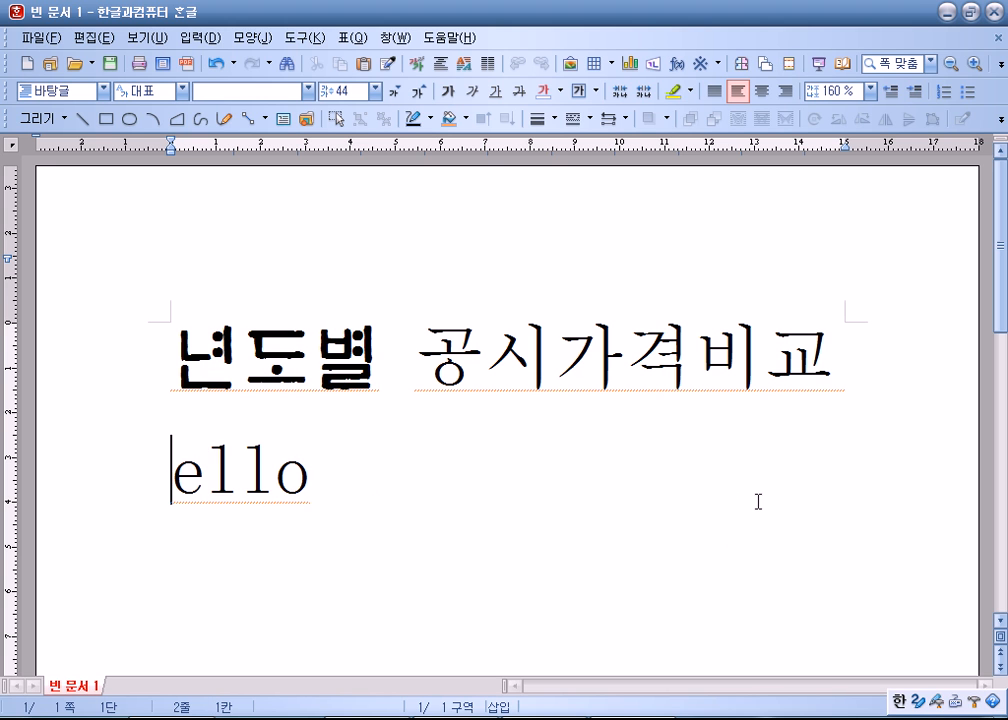
- Complete the second line to read "hello" and try the 굴림 and 궁서체 fonts on the whole text
{"action": "key", "text": "shift+space"}
{"action": "type", "text": "h"}
{"action": "key", "text": "ctrl+a"}
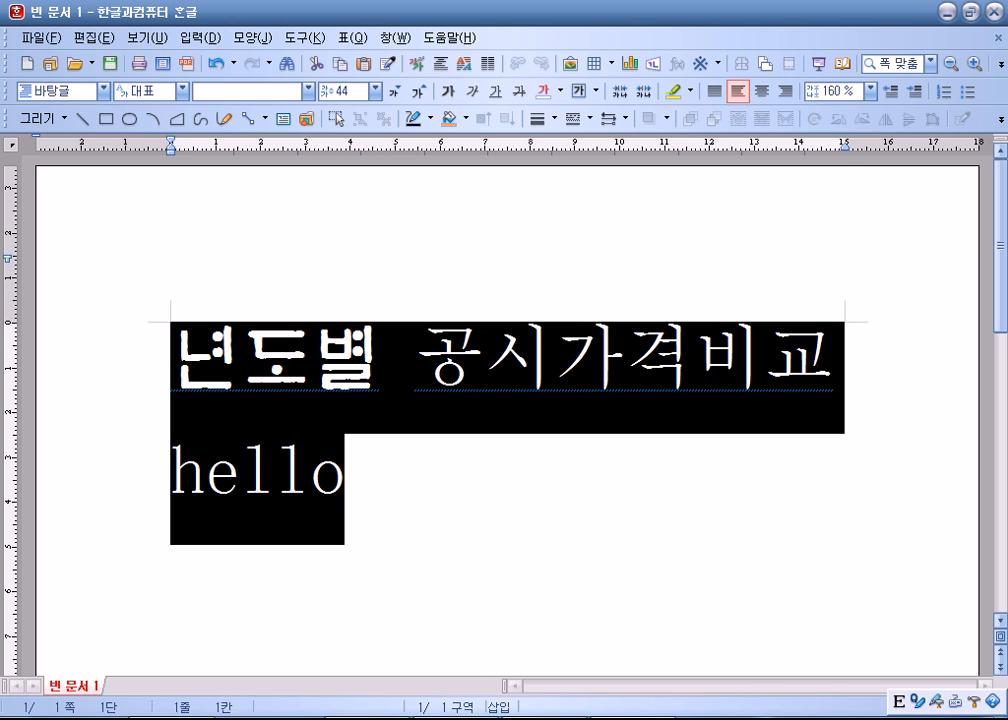
{"action": "left_click", "coordinate": [307, 91]}
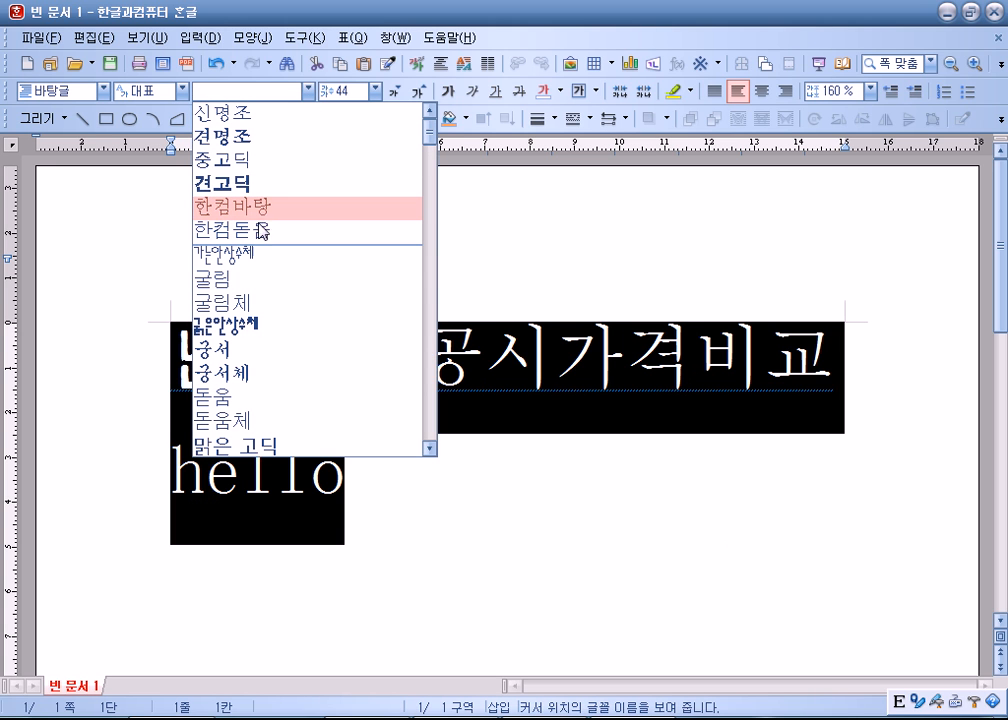
{"action": "left_click", "coordinate": [231, 281]}
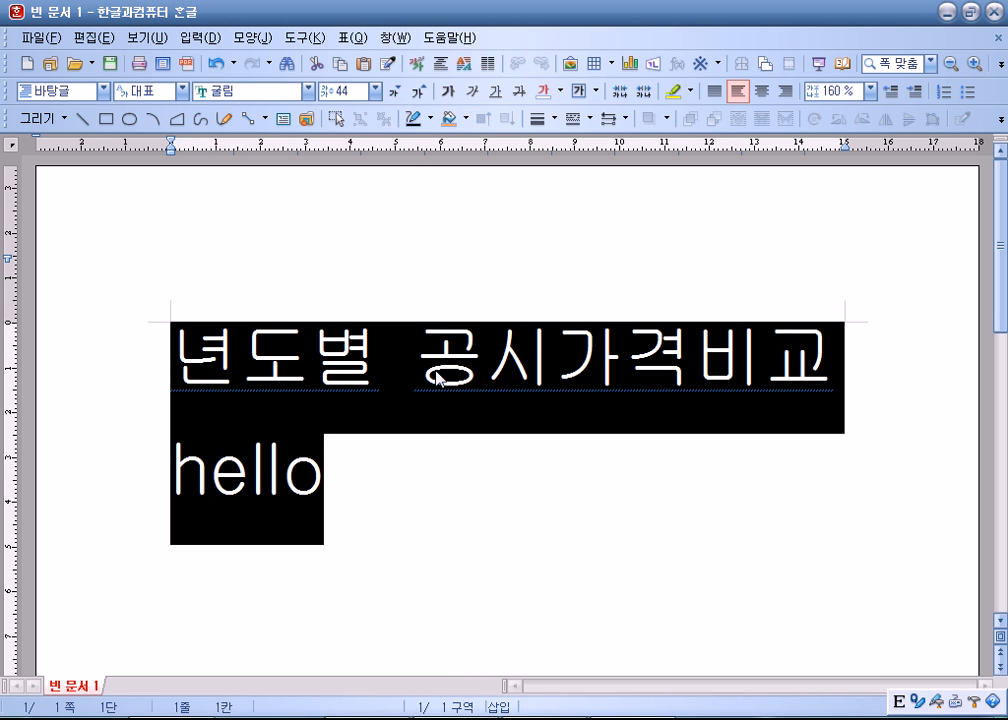
{"action": "left_click", "coordinate": [307, 91]}
{"action": "left_click", "coordinate": [225, 403]}
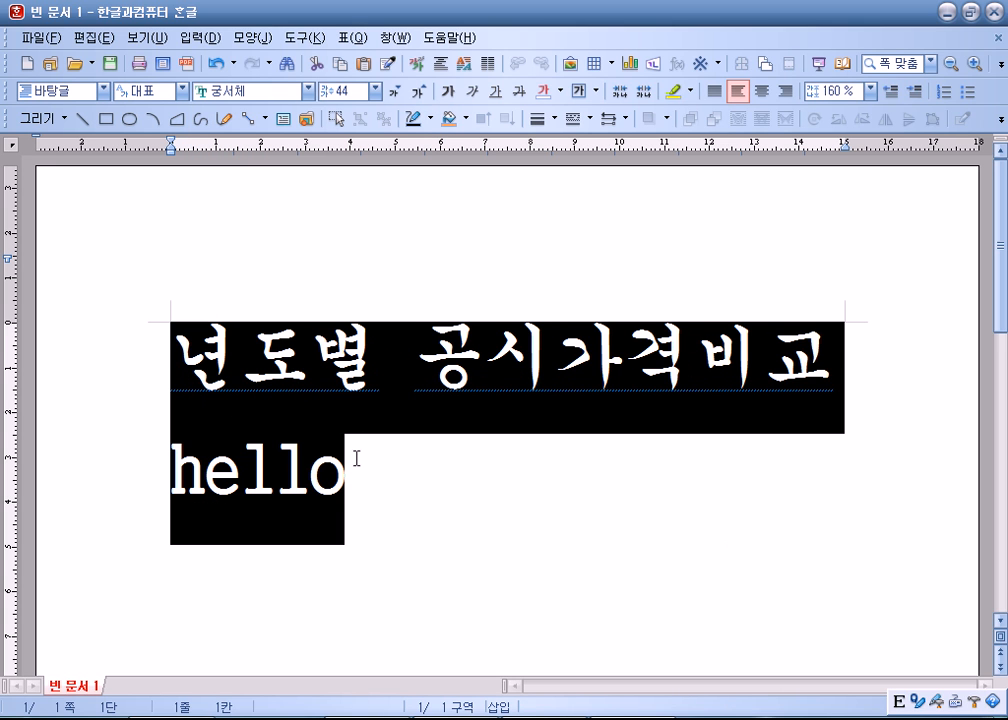
- Set only the Korean (한글) font of the selected text to 문체부 훈민정음체
{"action": "left_click", "coordinate": [181, 91]}
{"action": "left_click", "coordinate": [152, 121]}
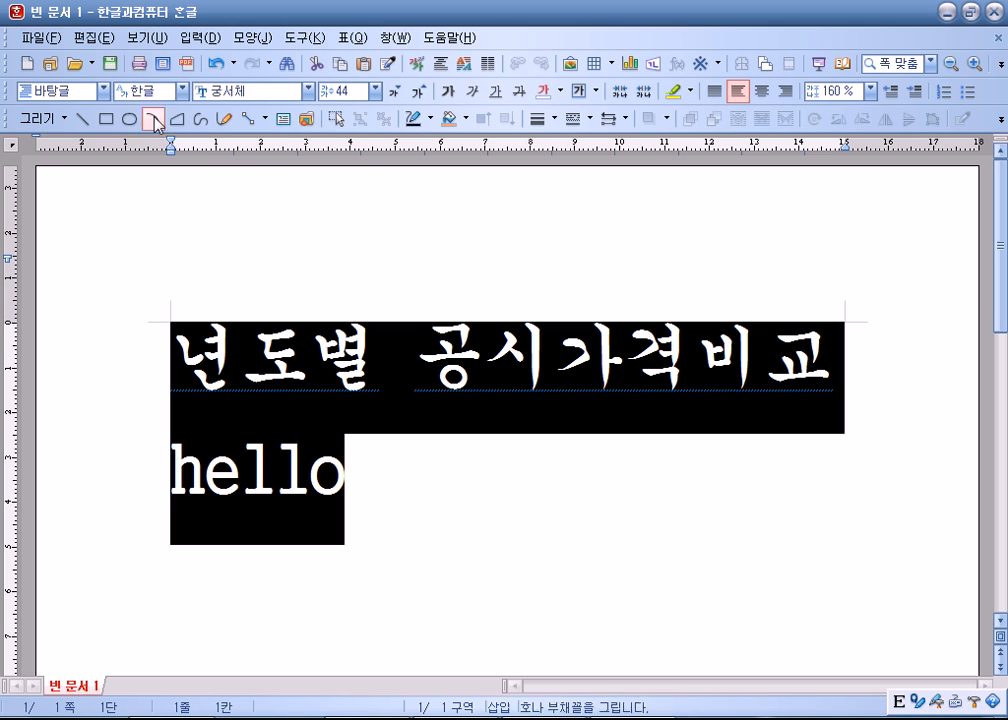
{"action": "left_click", "coordinate": [308, 91]}
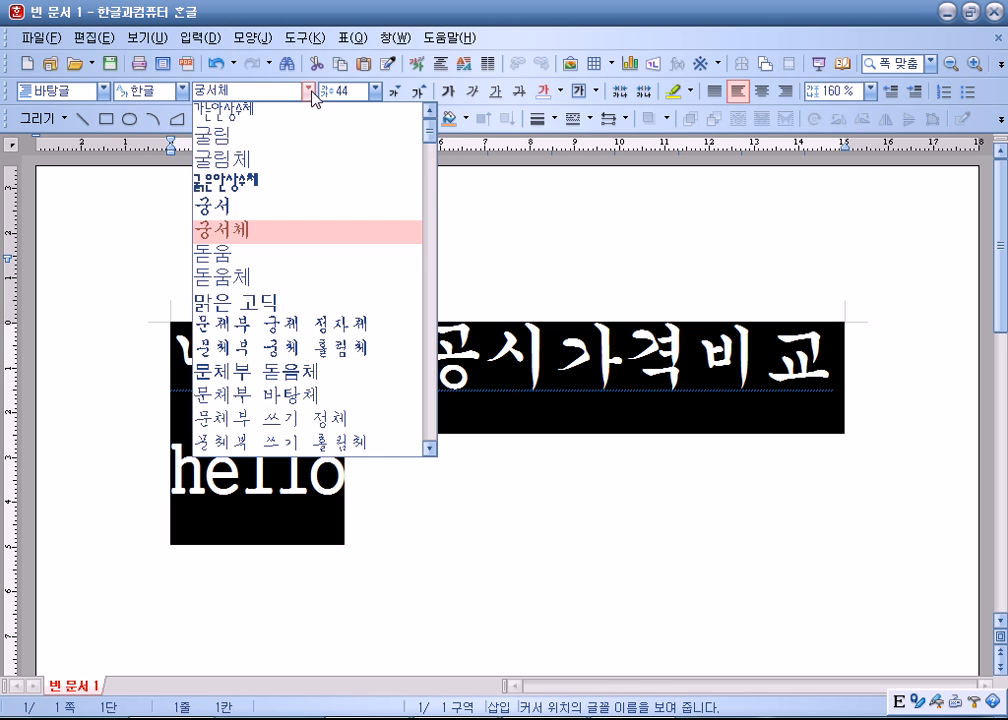
{"action": "scroll", "coordinate": [300, 380], "scroll_direction": "down", "scroll_amount": 3}
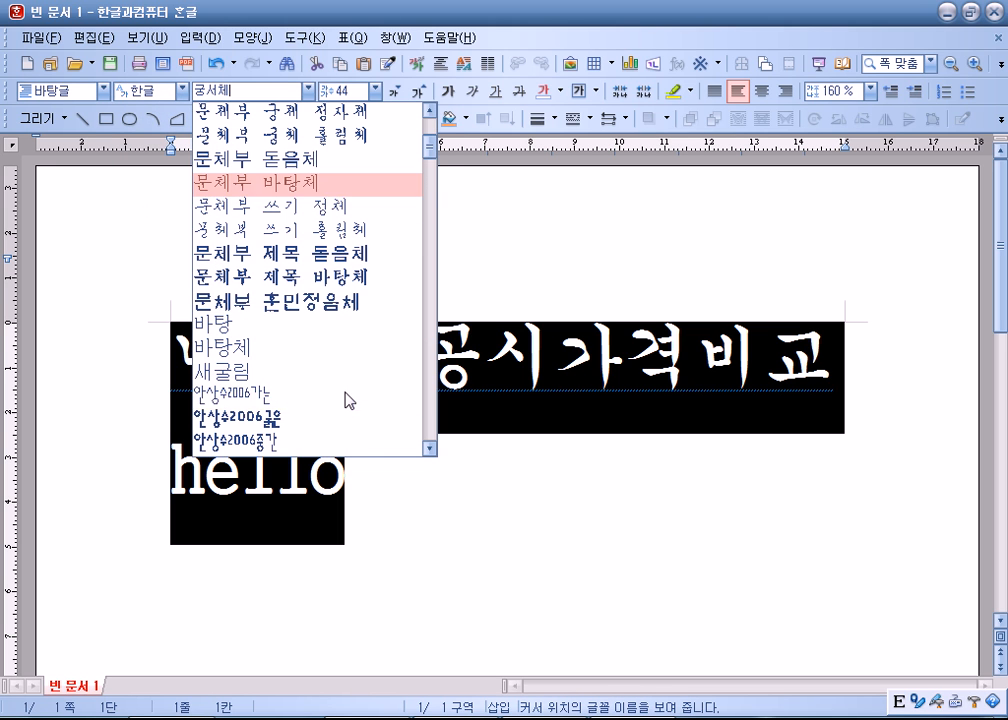
{"action": "left_click", "coordinate": [337, 298]}
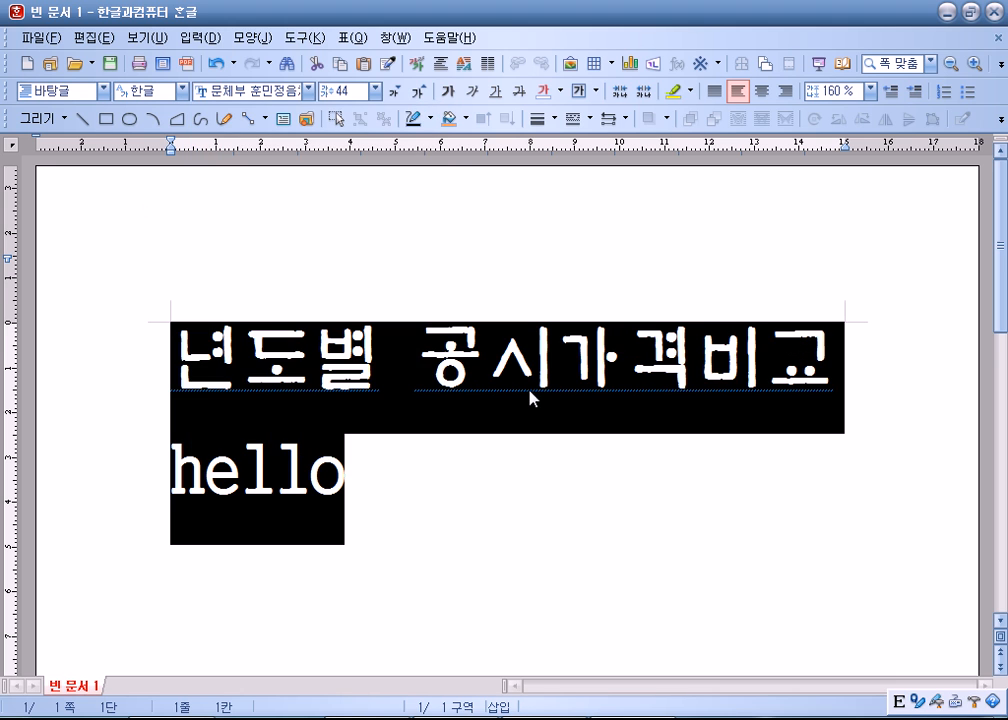
{"action": "left_click", "coordinate": [293, 84]}
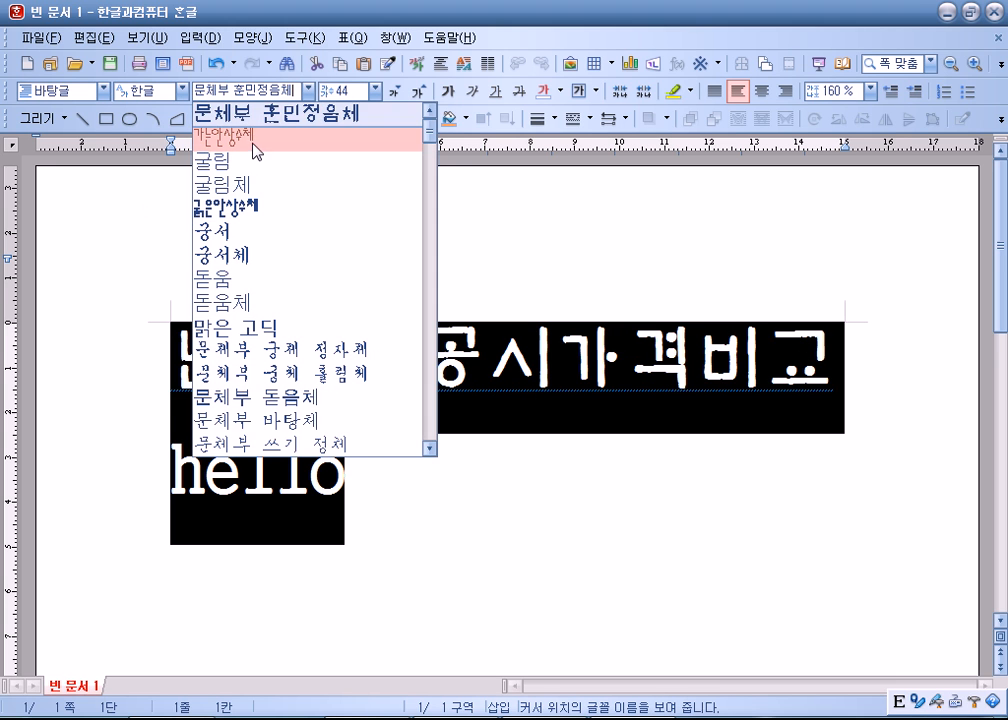
- Set only the English (영문) font of the selected text to 맑은 고딕
{"action": "left_click", "coordinate": [182, 91]}
{"action": "left_click", "coordinate": [128, 135]}
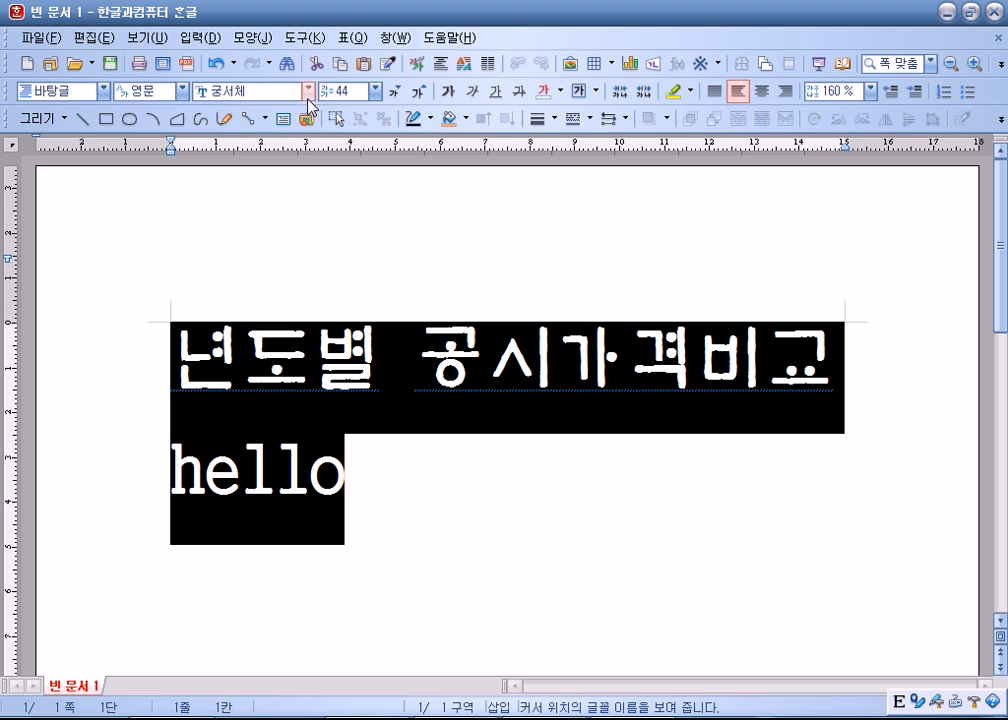
{"action": "left_click", "coordinate": [308, 91]}
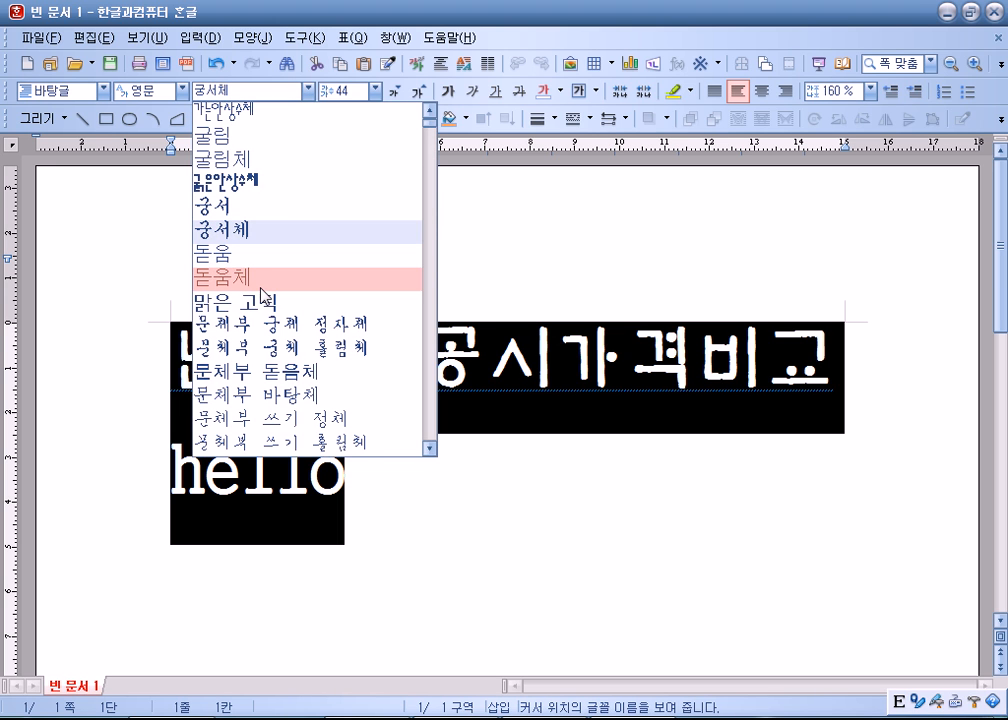
{"action": "left_click", "coordinate": [259, 303]}
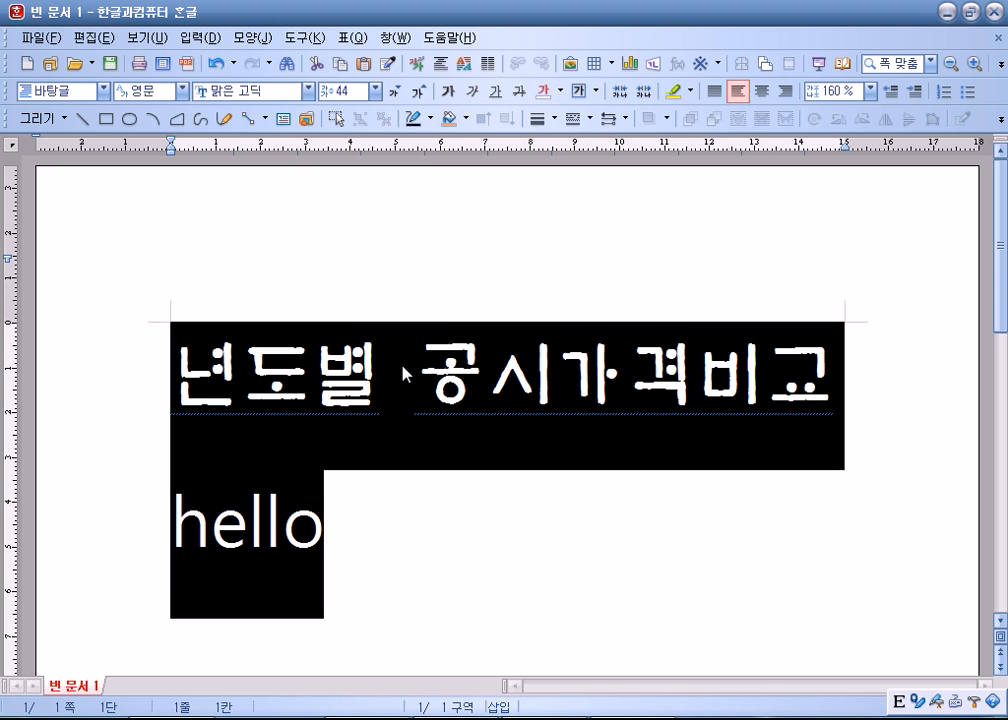
- Set only the Hanja (한자) font of the selected text to 한양해서
{"action": "left_click", "coordinate": [182, 90]}
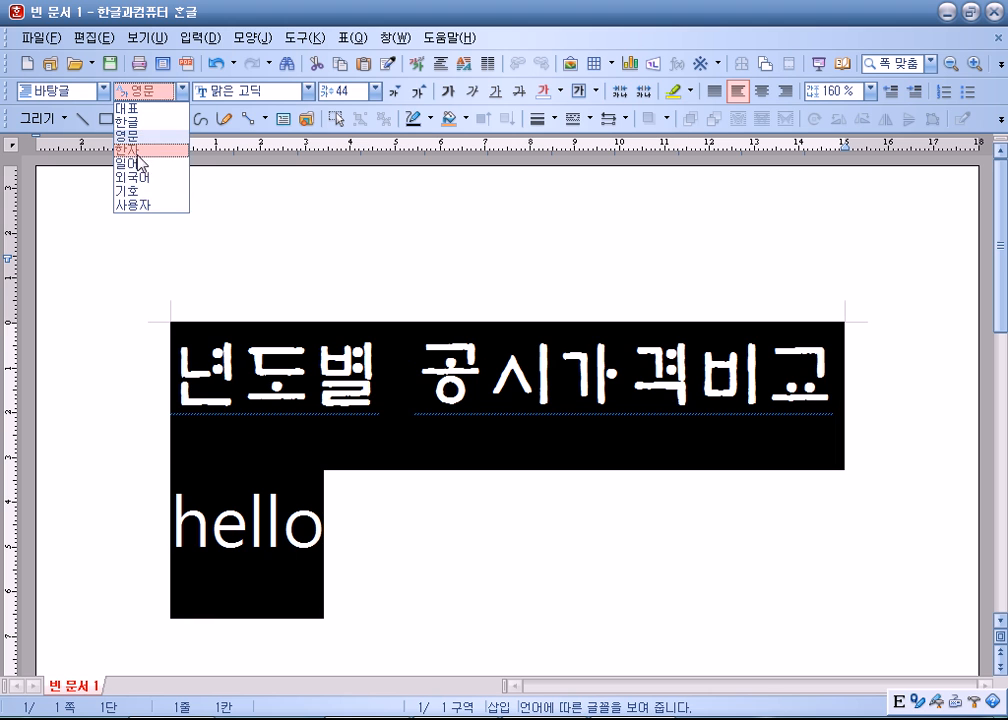
{"action": "left_click", "coordinate": [141, 153]}
{"action": "left_click", "coordinate": [308, 90]}
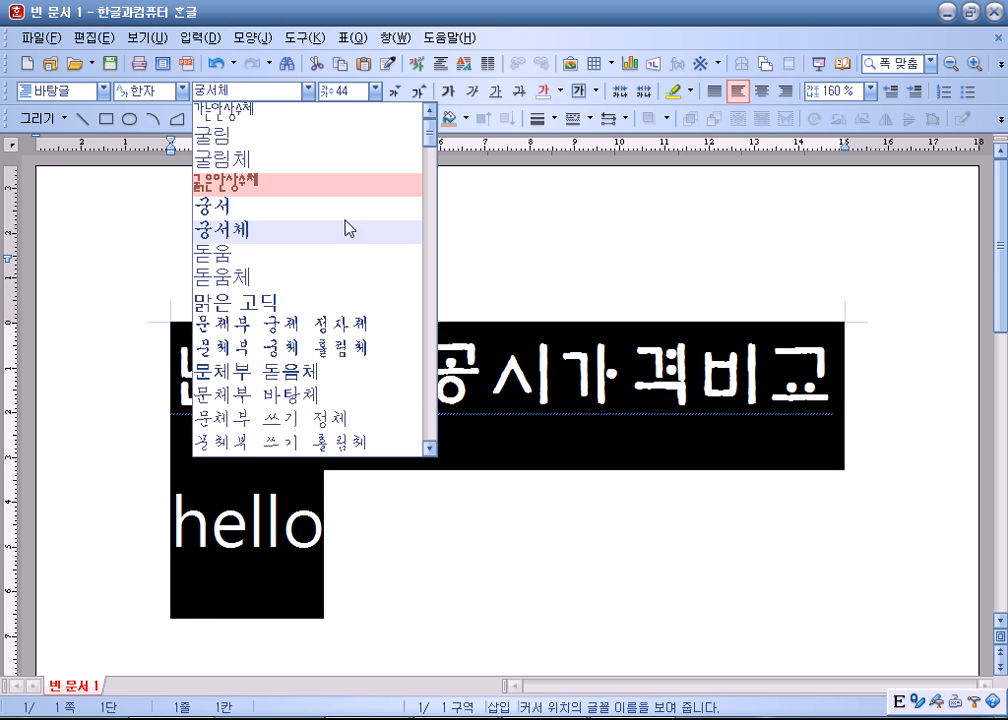
{"action": "scroll", "coordinate": [347, 272], "scroll_direction": "down", "scroll_amount": 15}
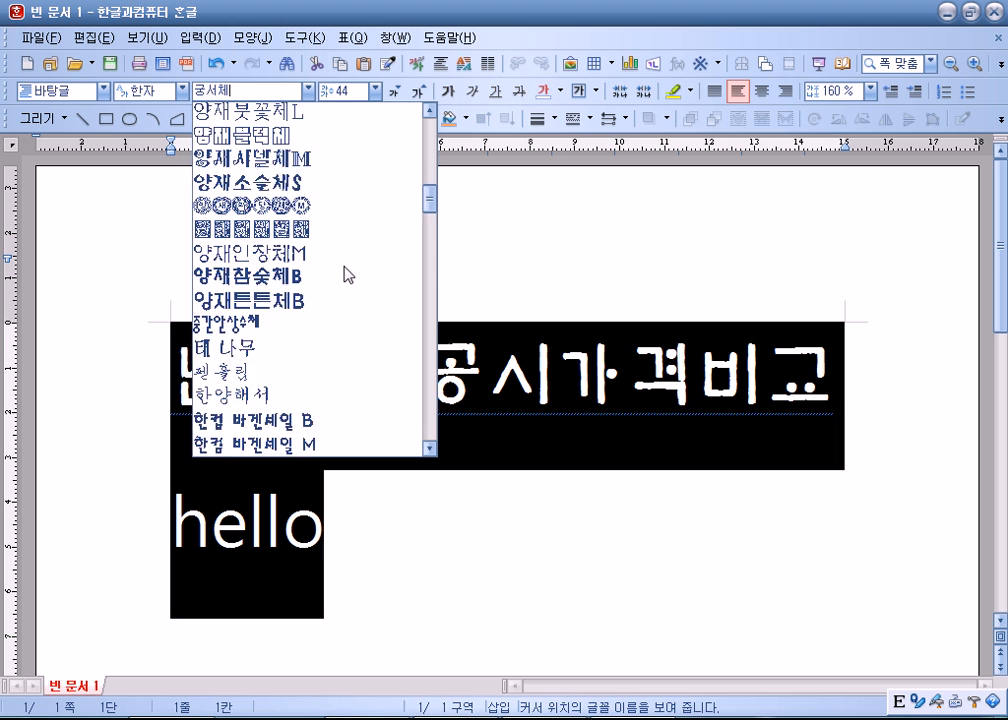
{"action": "left_click", "coordinate": [288, 182]}
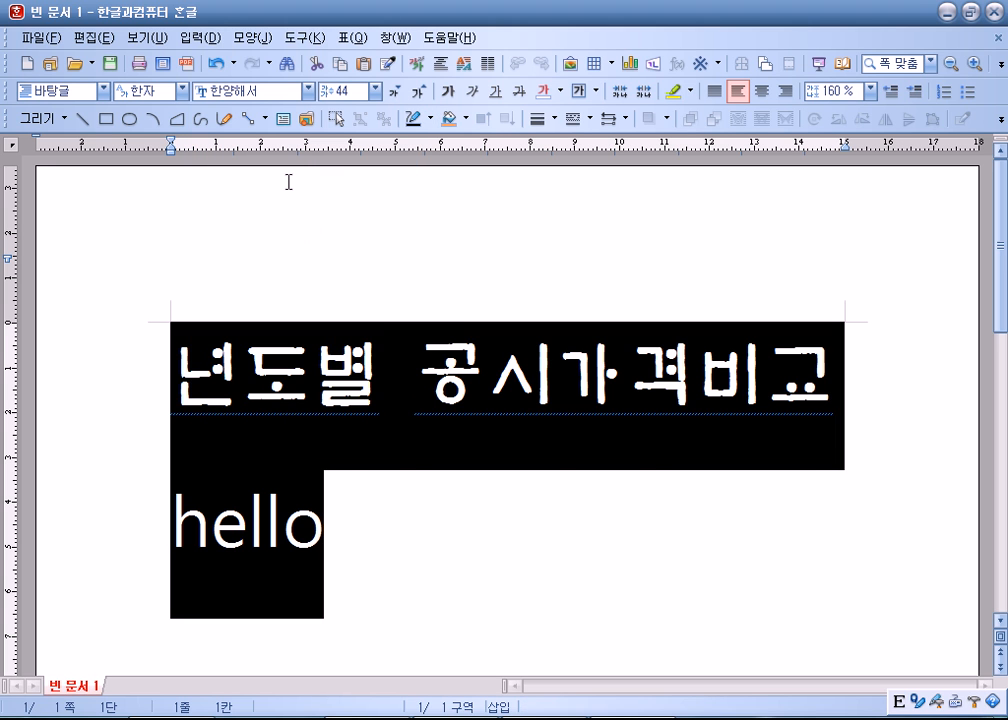
- Insert the syllable 충 before 공시가격비교 and convert it to the Hanja character 忠
{"action": "left_click", "coordinate": [428, 400]}
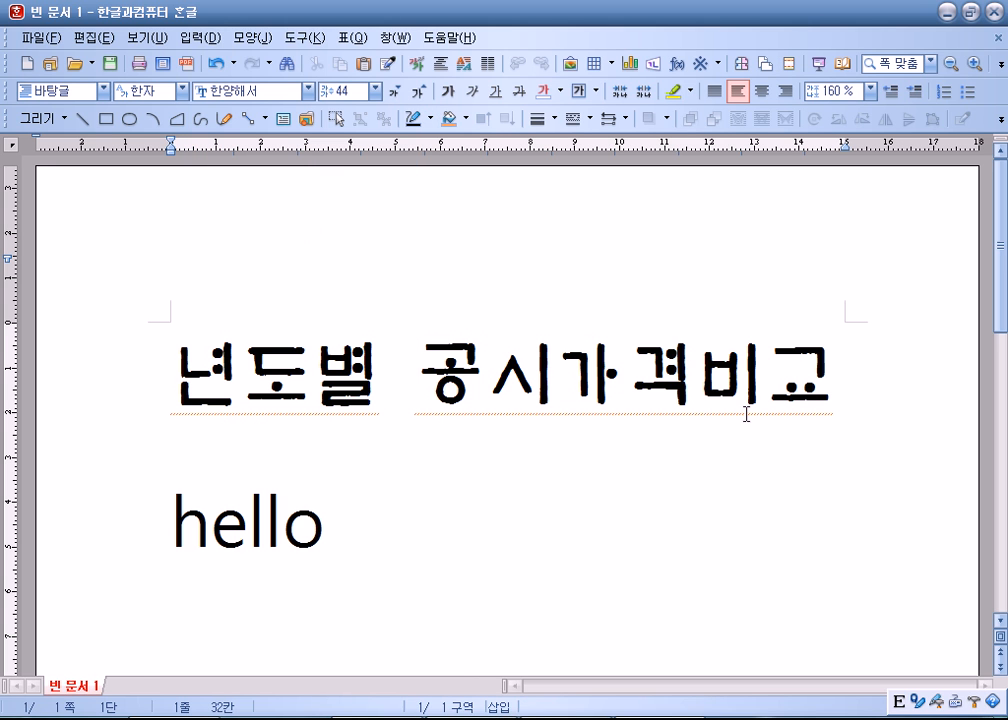
{"action": "type", "text": "충"}
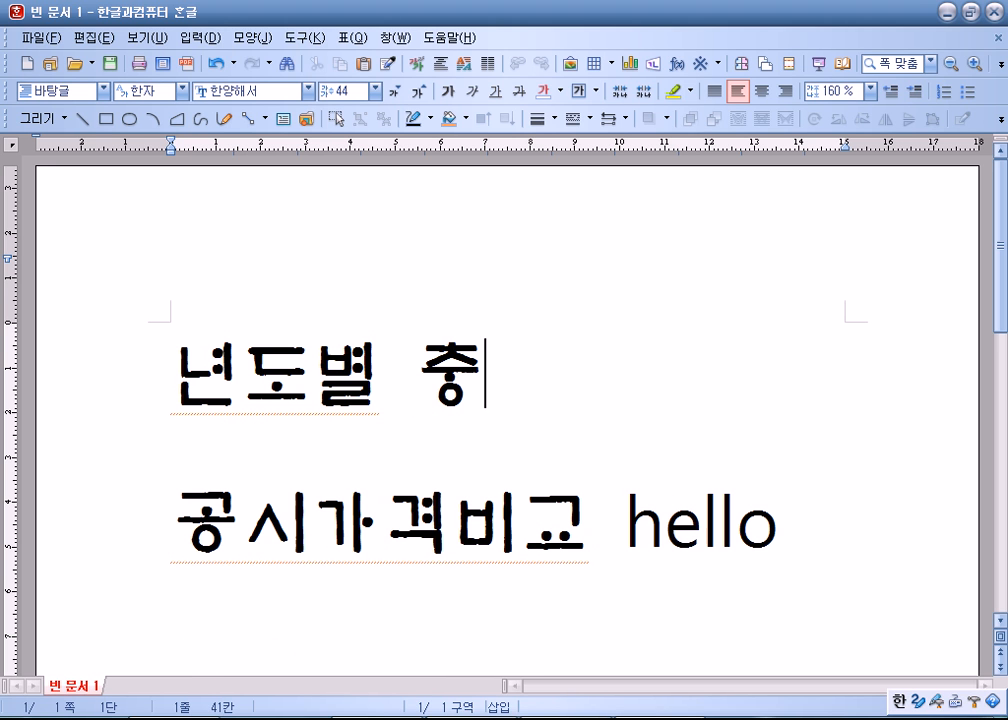
{"action": "key", "text": "F9"}
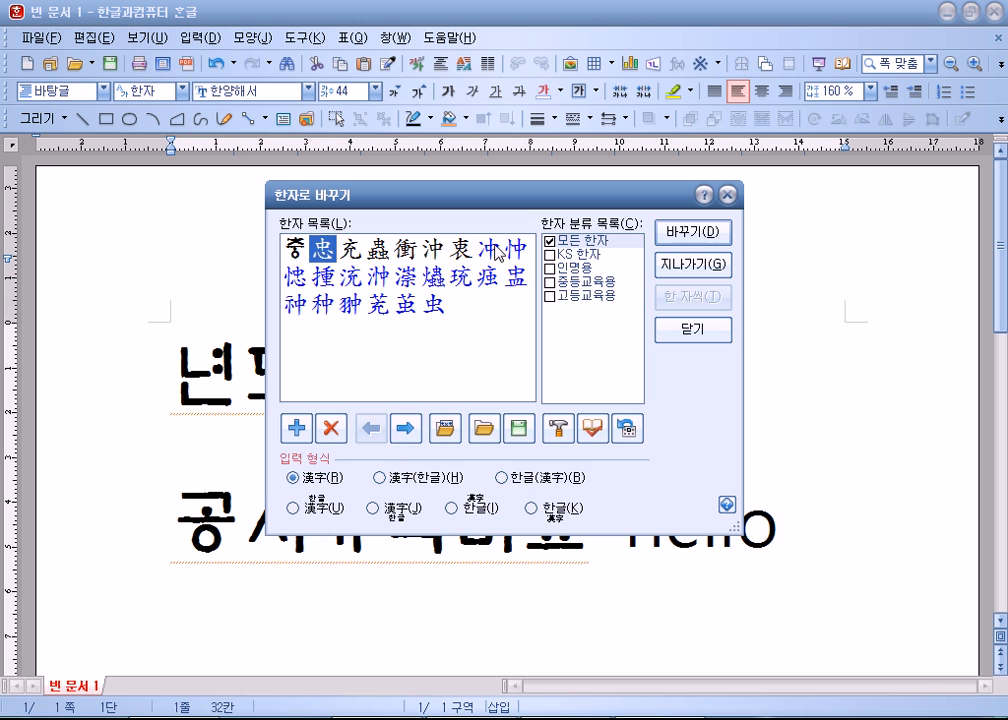
{"action": "left_click", "coordinate": [693, 238]}
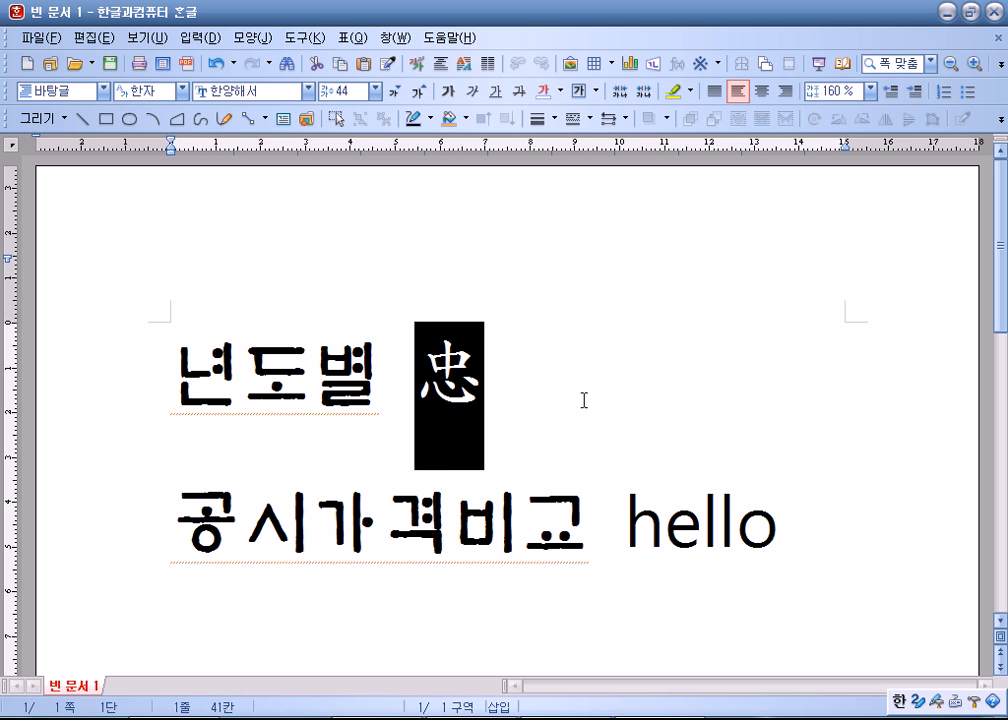
{"action": "double_click", "coordinate": [457, 372]}
- Check the fonts assigned to the Korean and English text and the available language categories, and switch back to PowerPoint
{"action": "left_click", "coordinate": [243, 377]}
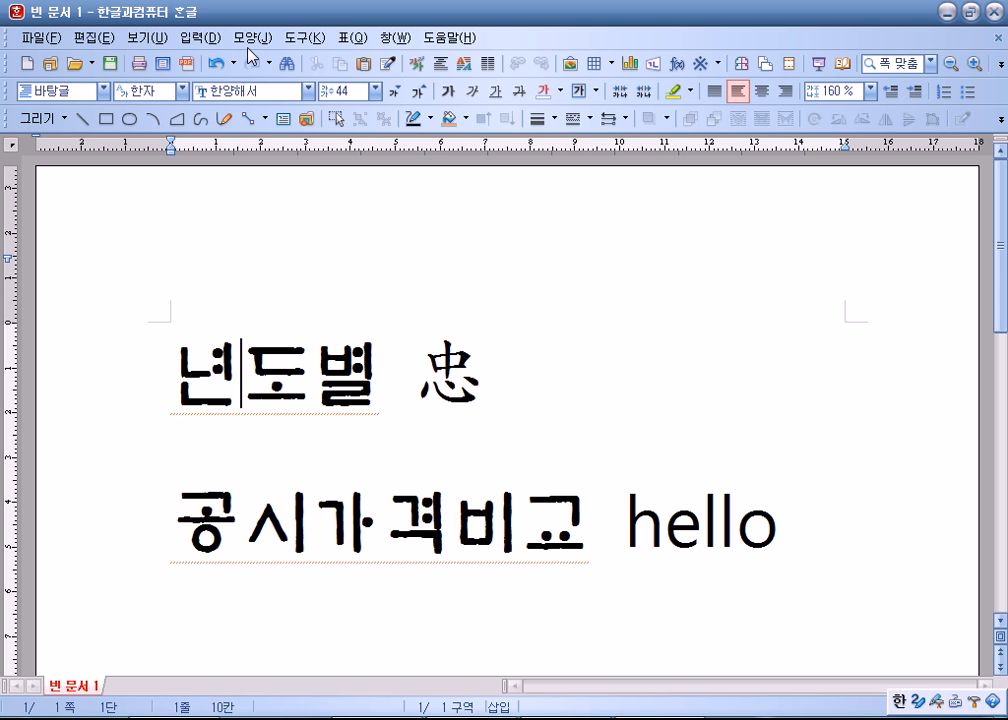
{"action": "left_click", "coordinate": [181, 90]}
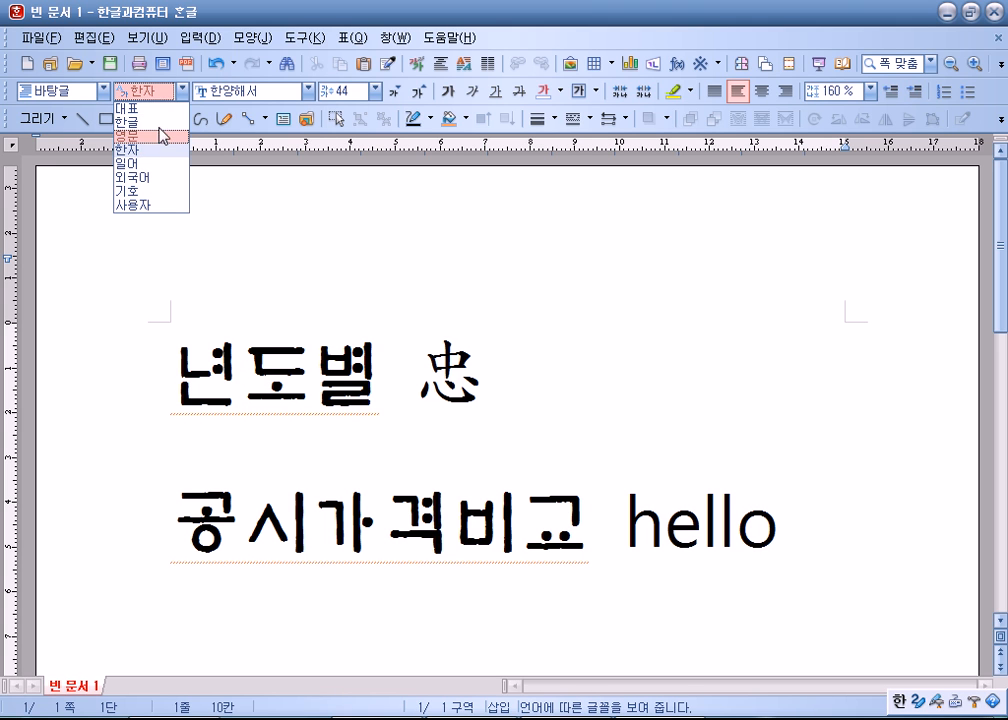
{"action": "left_click", "coordinate": [160, 121]}
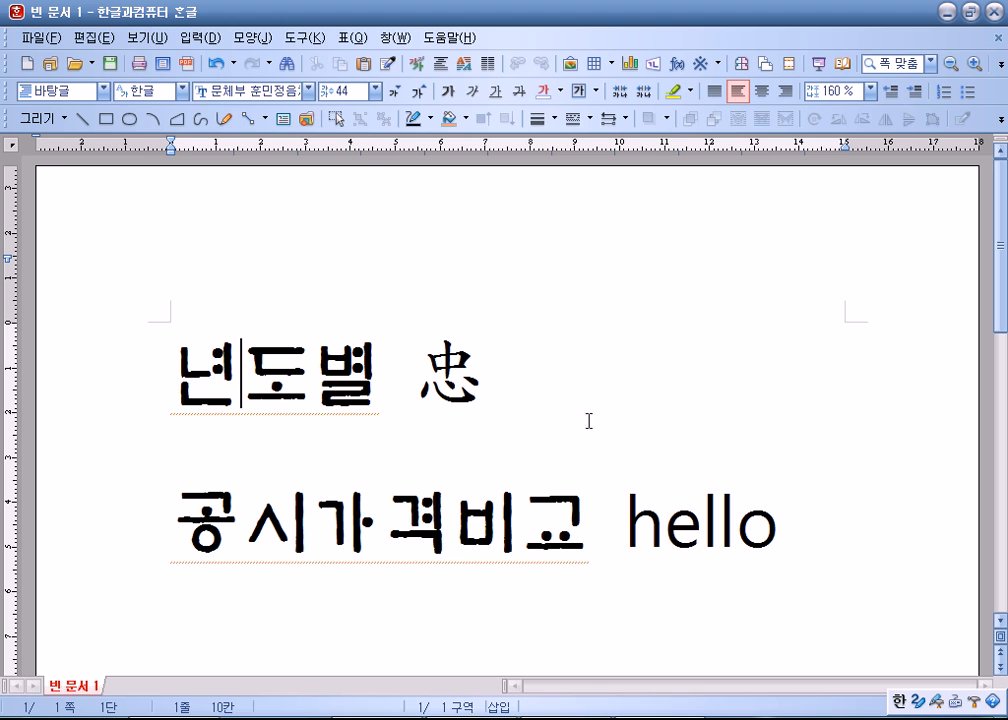
{"action": "left_click", "coordinate": [657, 525]}
{"action": "left_click", "coordinate": [181, 90]}
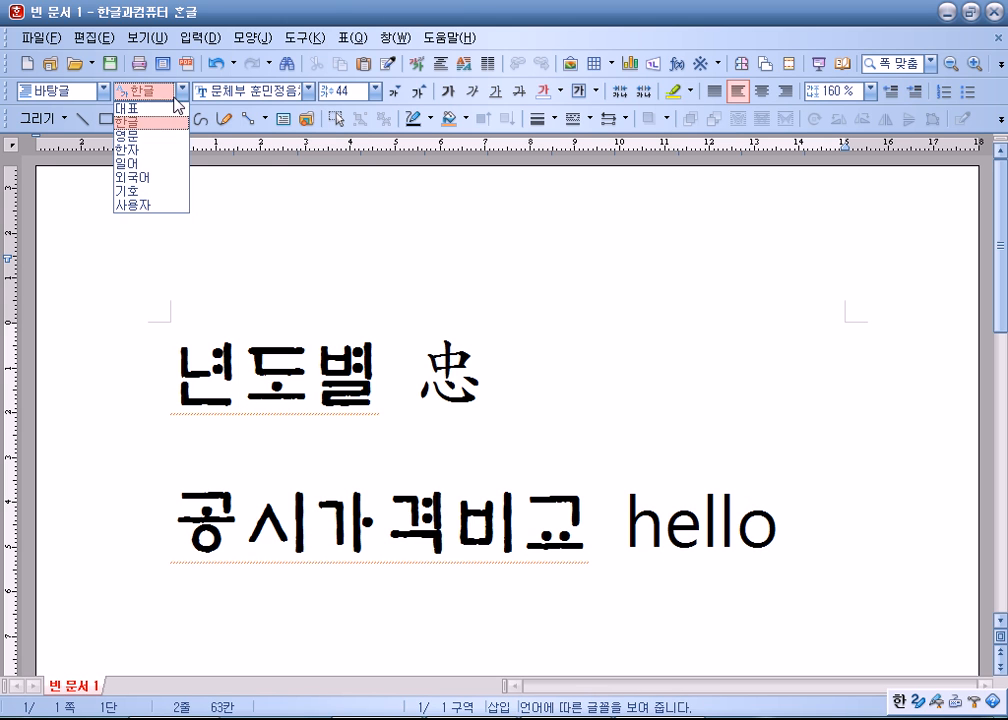
{"action": "left_click", "coordinate": [152, 132]}
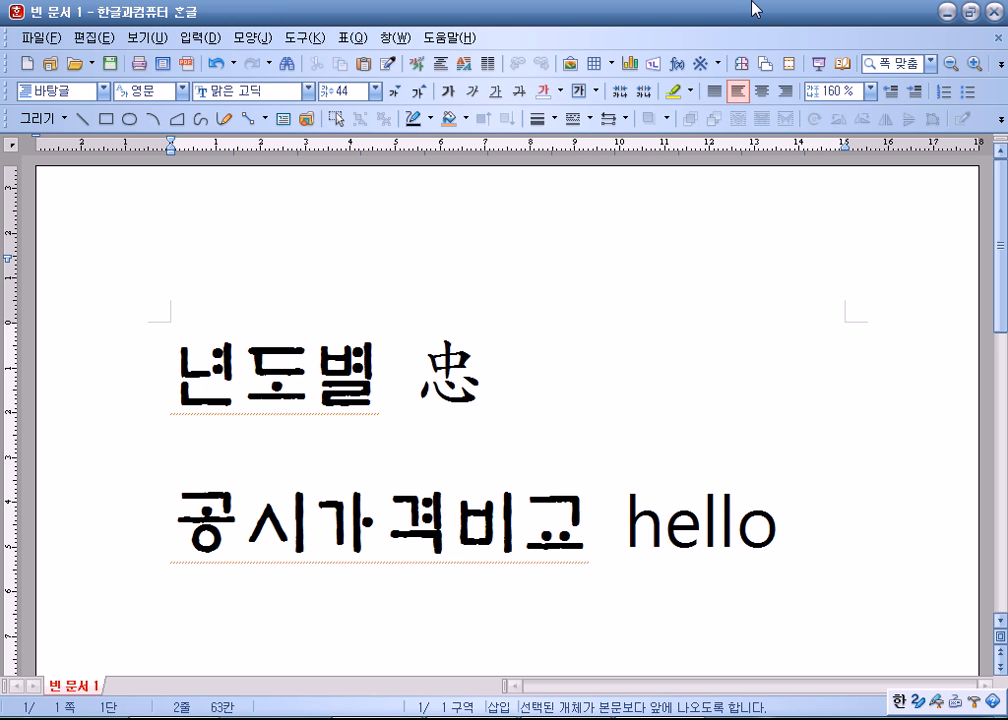
{"action": "key", "text": "ctrl+a"}
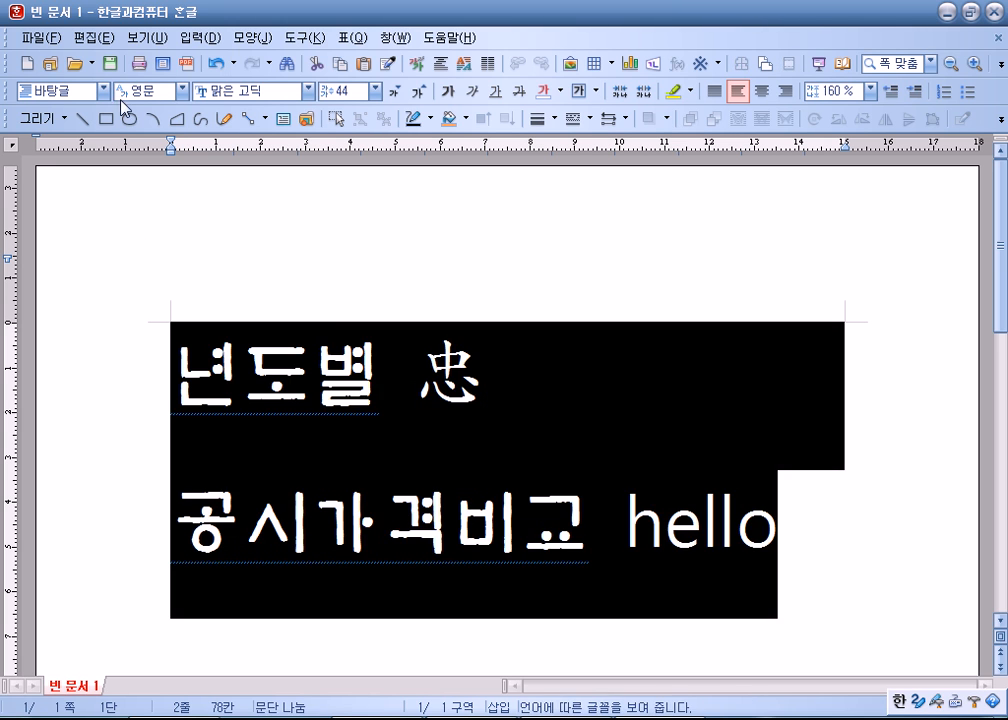
{"action": "left_click", "coordinate": [181, 91]}
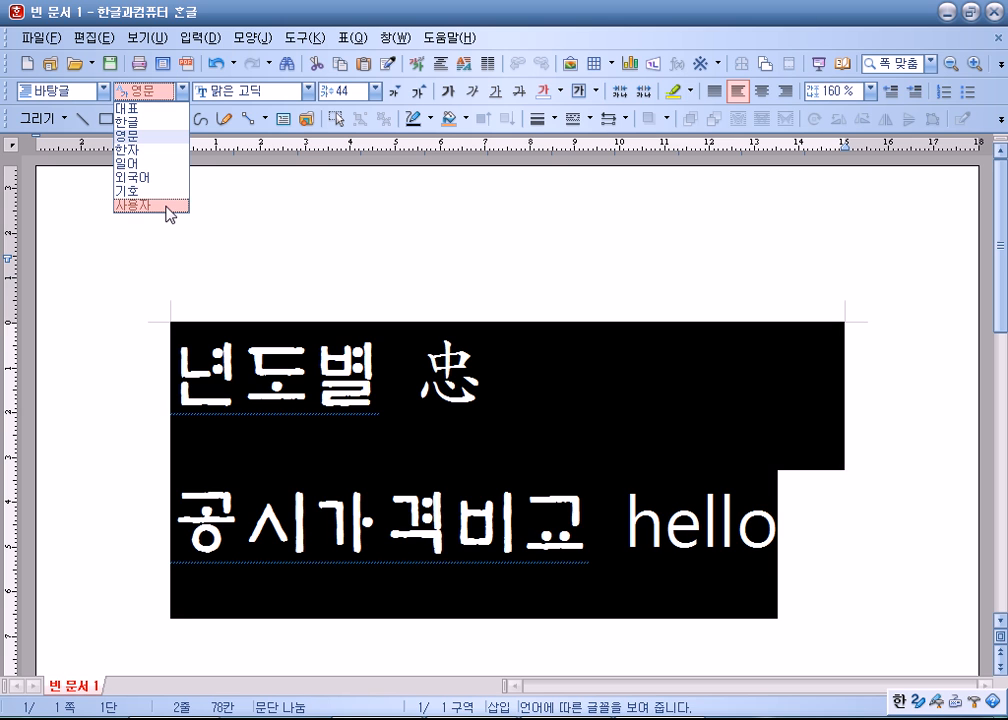
{"action": "left_click", "coordinate": [390, 378]}
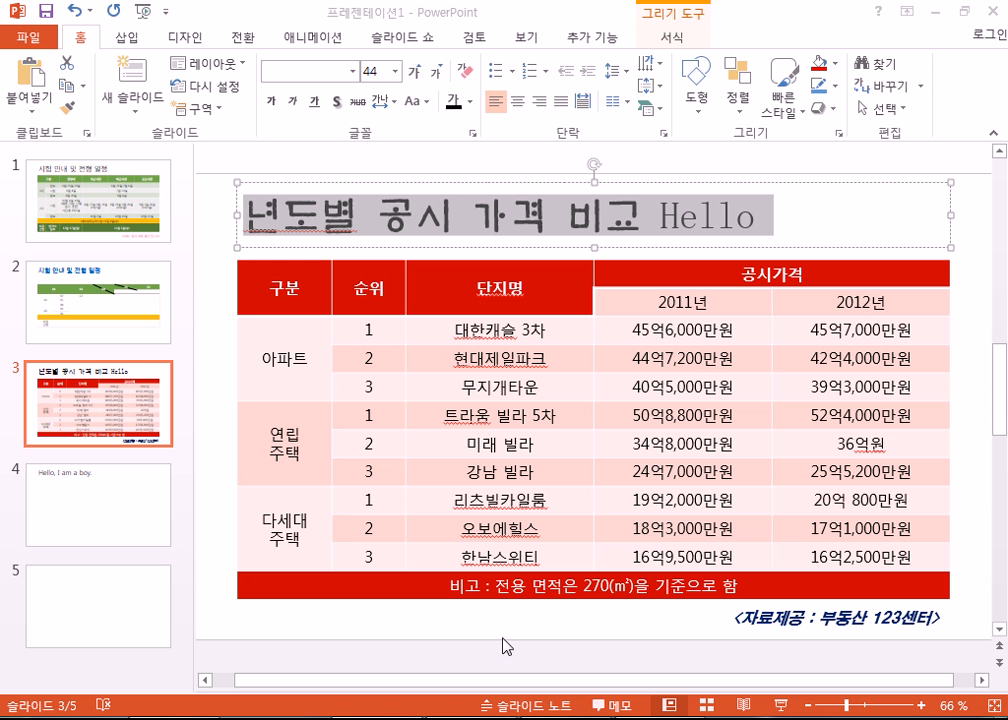
- Set the slide 3 title's character spacing to 넓게 (expanded) by 2 pt
{"action": "left_click", "coordinate": [474, 136]}
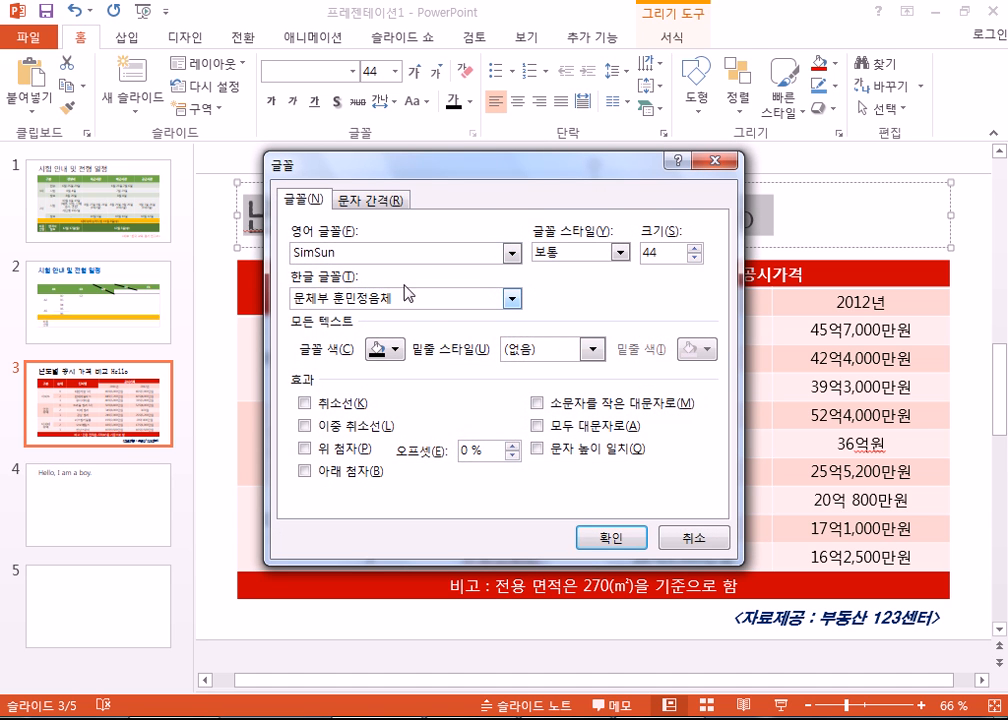
{"action": "left_click", "coordinate": [362, 200]}
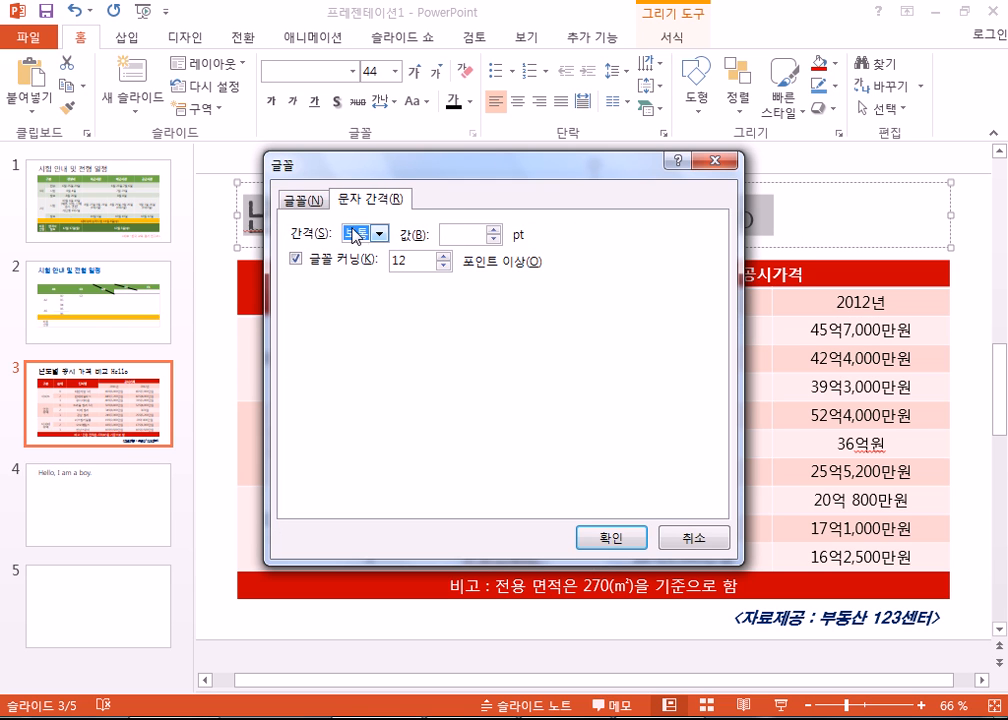
{"action": "left_click_drag", "start_coordinate": [414, 166], "coordinate": [639, 59]}
{"action": "left_click", "coordinate": [722, 129]}
{"action": "left_click", "coordinate": [719, 120]}
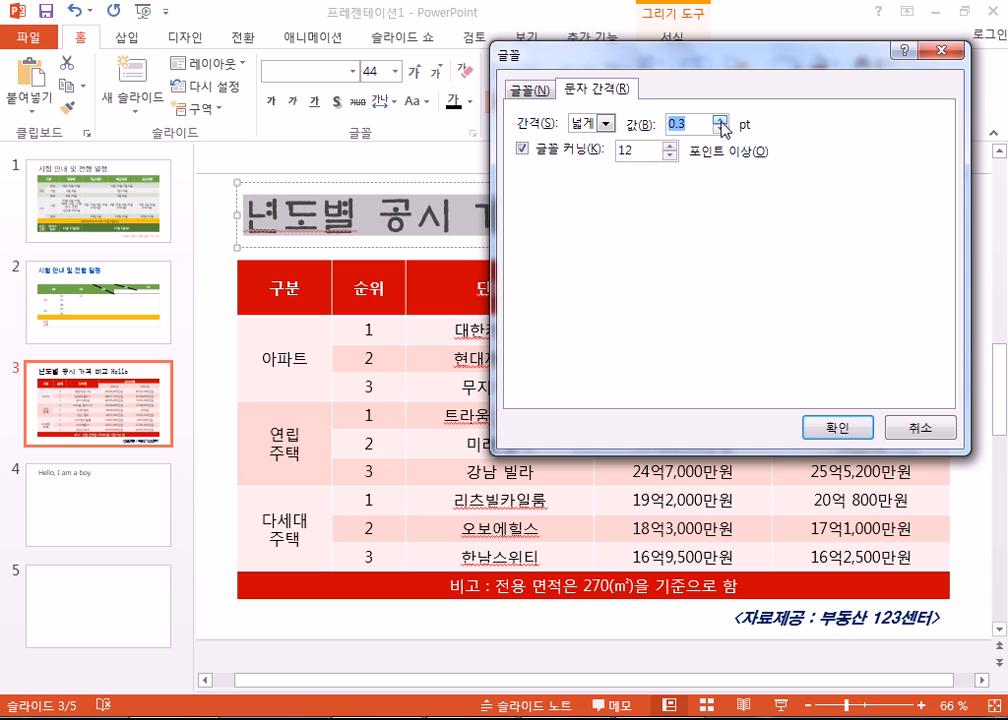
{"action": "left_click", "coordinate": [720, 120]}
{"action": "left_click", "coordinate": [720, 120]}
{"action": "left_click", "coordinate": [720, 120]}
{"action": "type", "text": "2"}
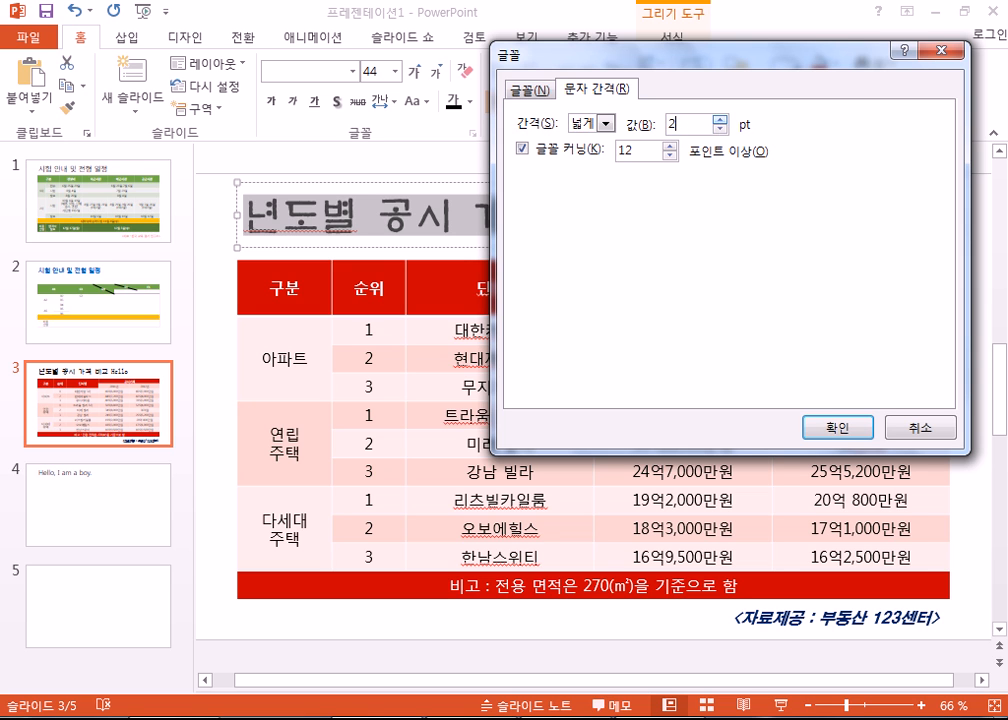
{"action": "left_click", "coordinate": [822, 426]}
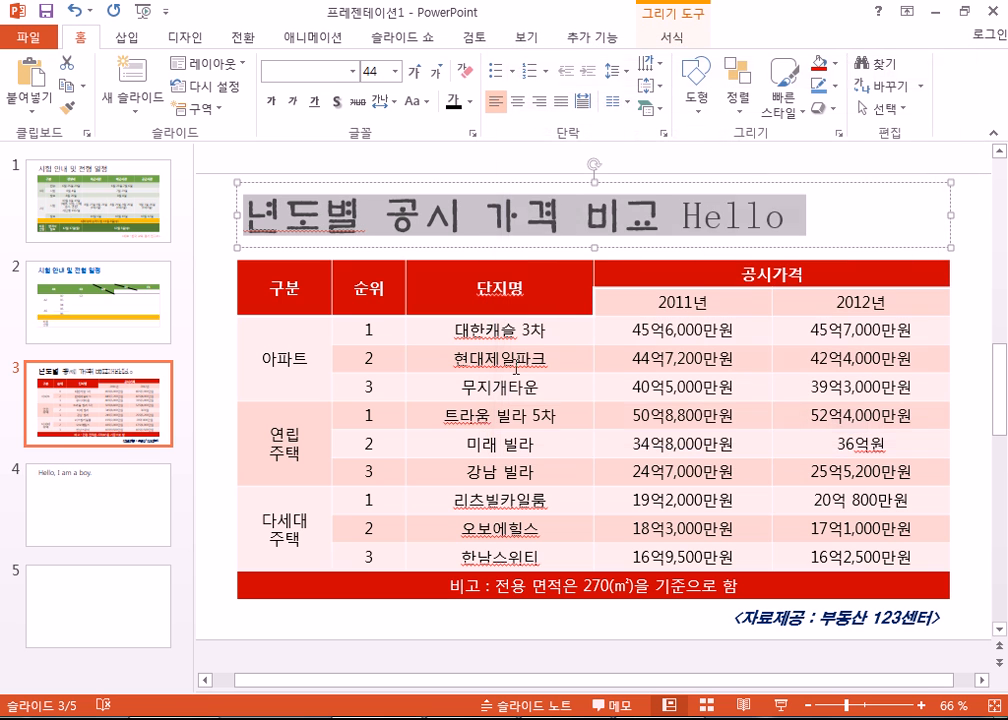
- Set the slide 3 title's expanded (넓게) character spacing to 5 pt
{"action": "left_click", "coordinate": [445, 132]}
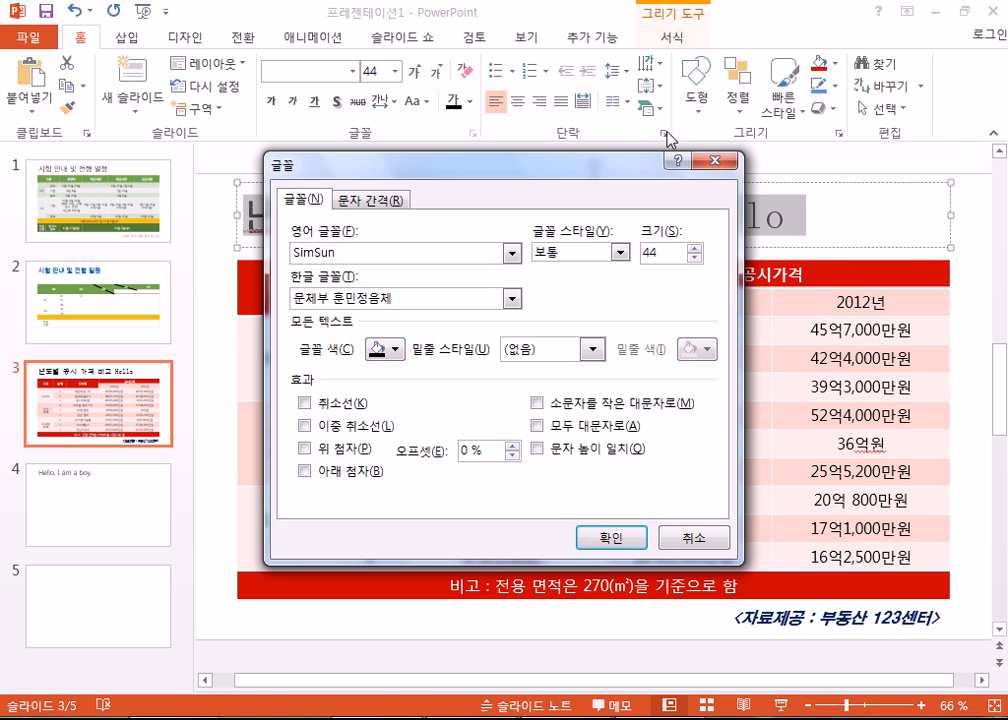
{"action": "left_click", "coordinate": [370, 200]}
{"action": "key", "text": "Tab"}
{"action": "type", "text": "5"}
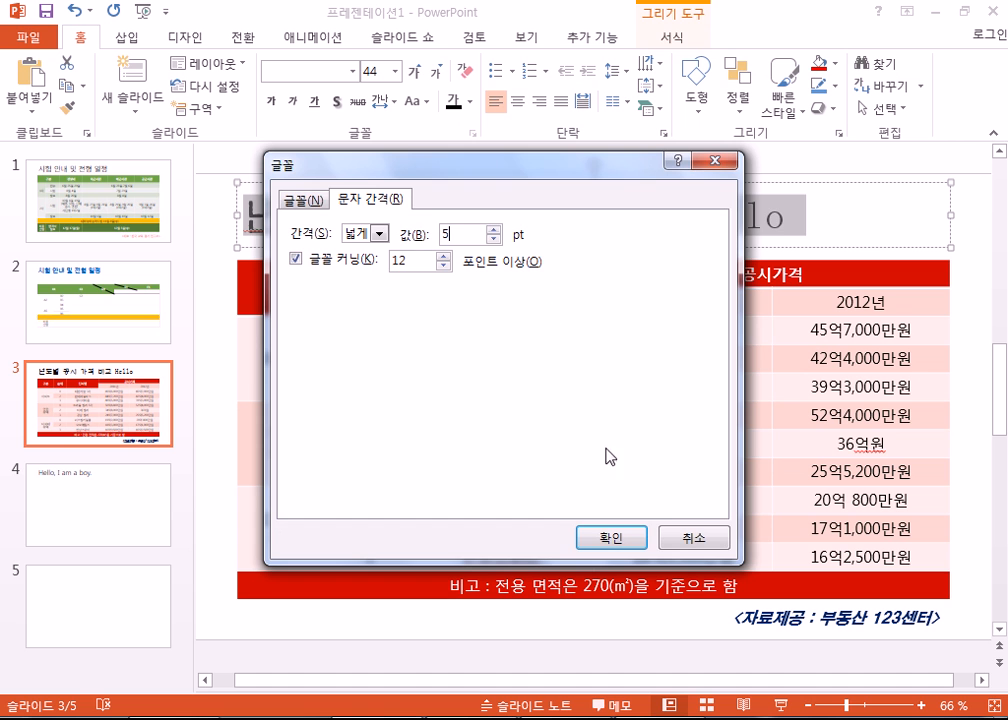
{"action": "left_click", "coordinate": [611, 538]}
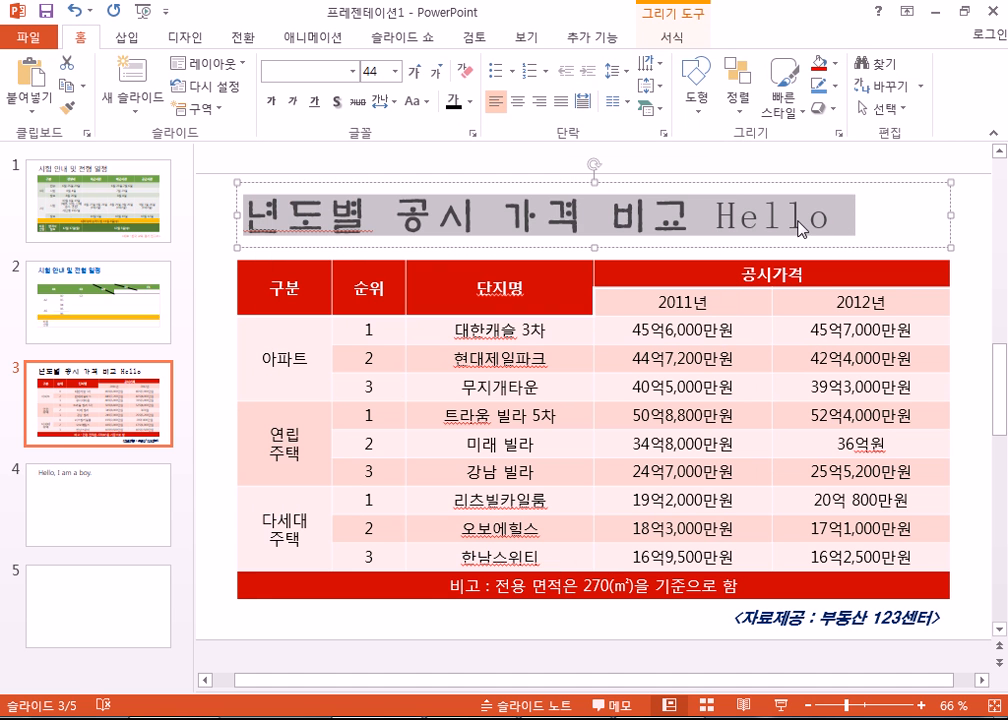
- Change the slide 3 title's character spacing to 좁게 (condensed) by 10 pt
{"action": "left_click", "coordinate": [475, 136]}
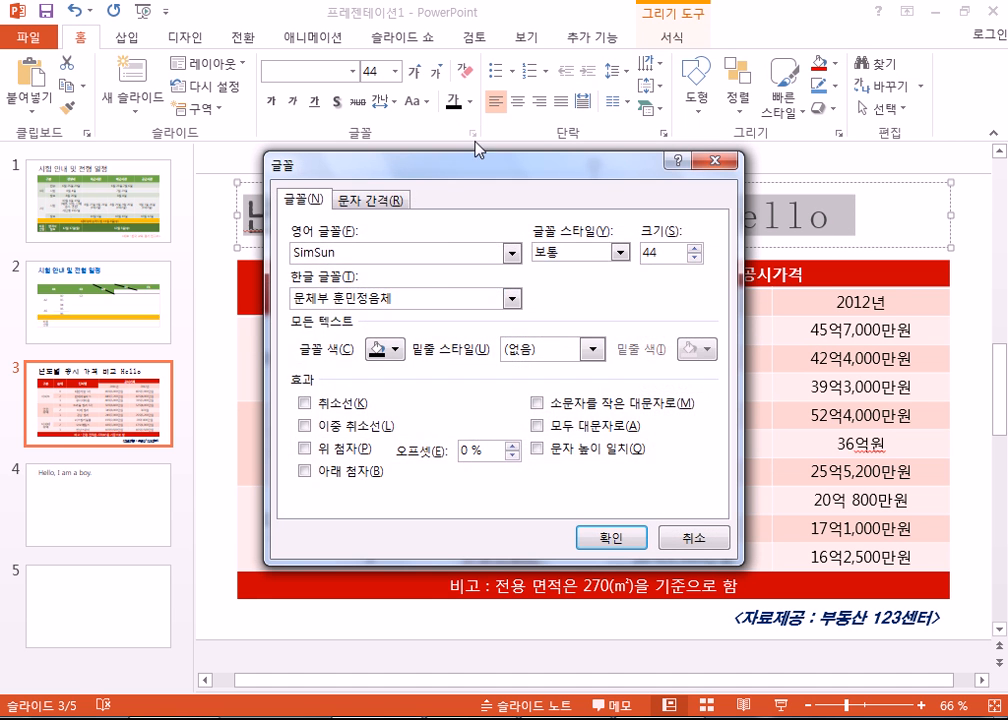
{"action": "left_click", "coordinate": [370, 200]}
{"action": "left_click", "coordinate": [381, 234]}
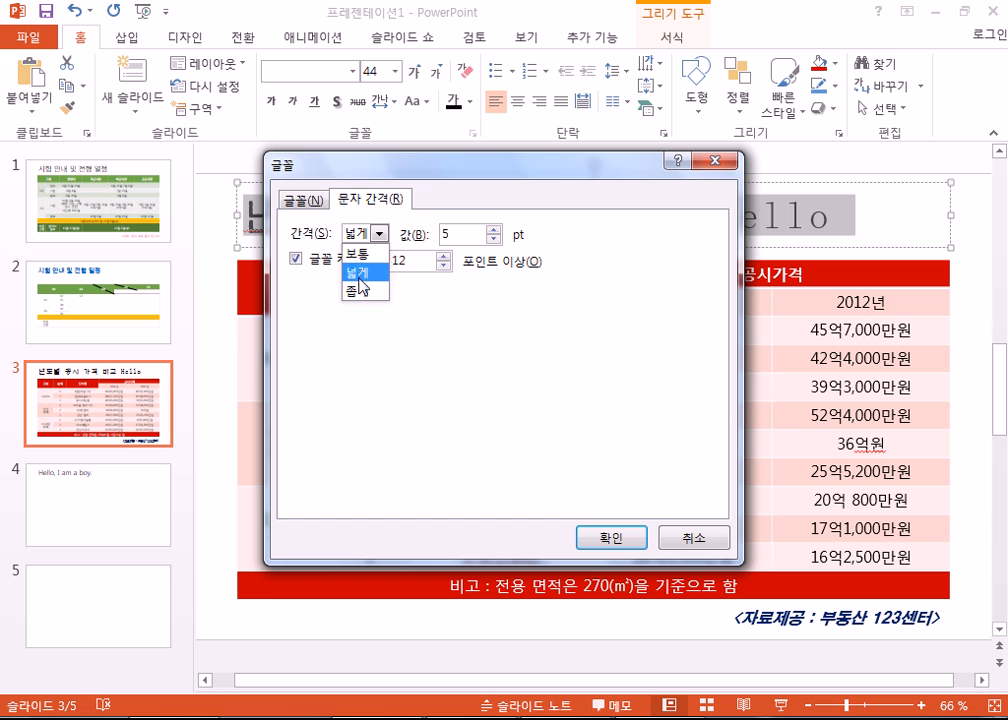
{"action": "left_click", "coordinate": [358, 290]}
{"action": "key", "text": "Tab"}
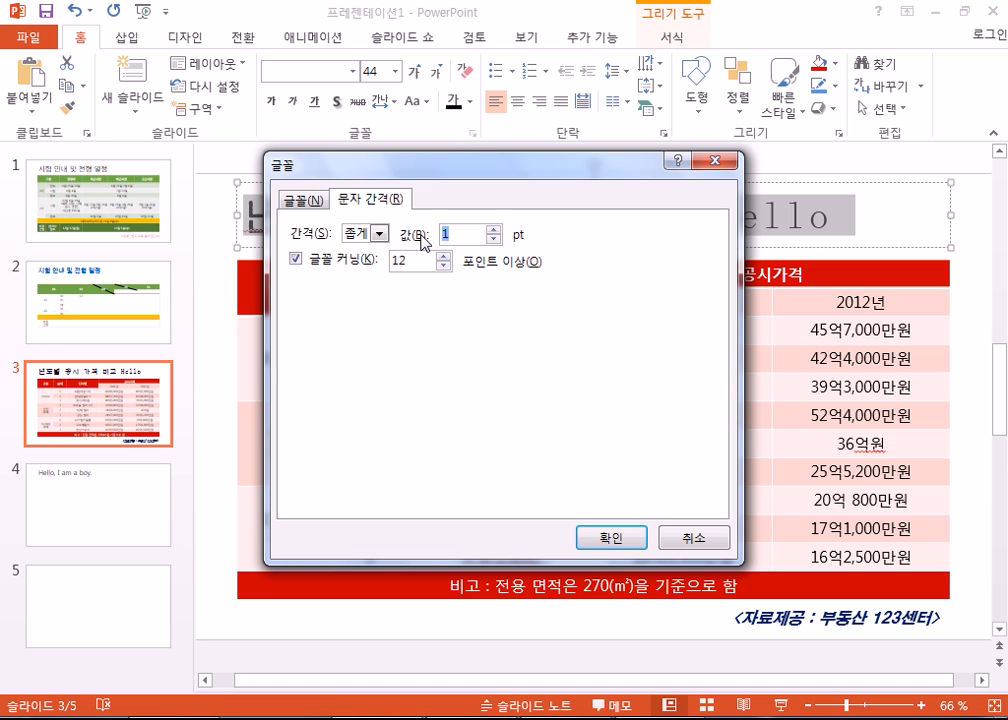
{"action": "type", "text": "0"}
{"action": "left_click", "coordinate": [592, 535]}
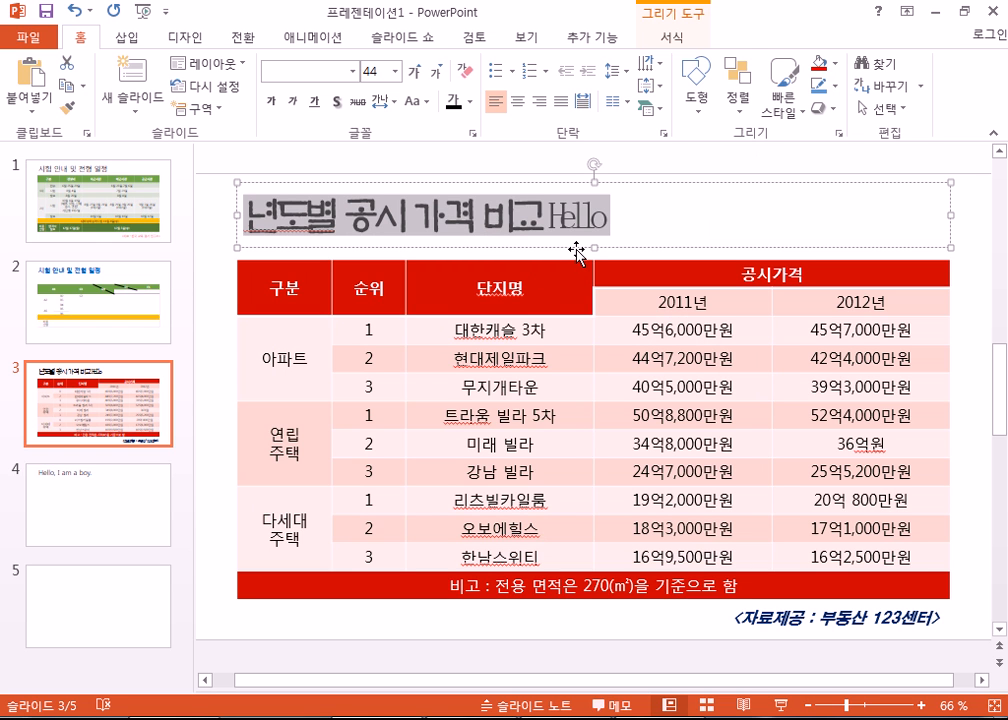
- Switch to the Hangul document and set the character spacing (자간) of all its text to -20 %
{"action": "key", "text": "alt+Tab"}
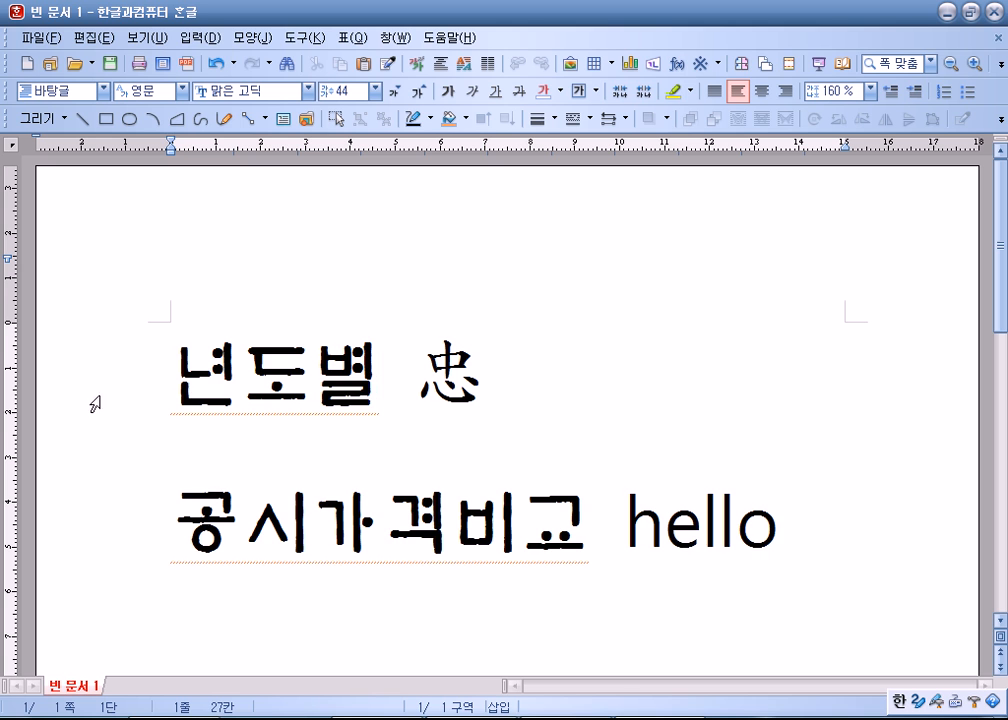
{"action": "key", "text": "ctrl+a"}
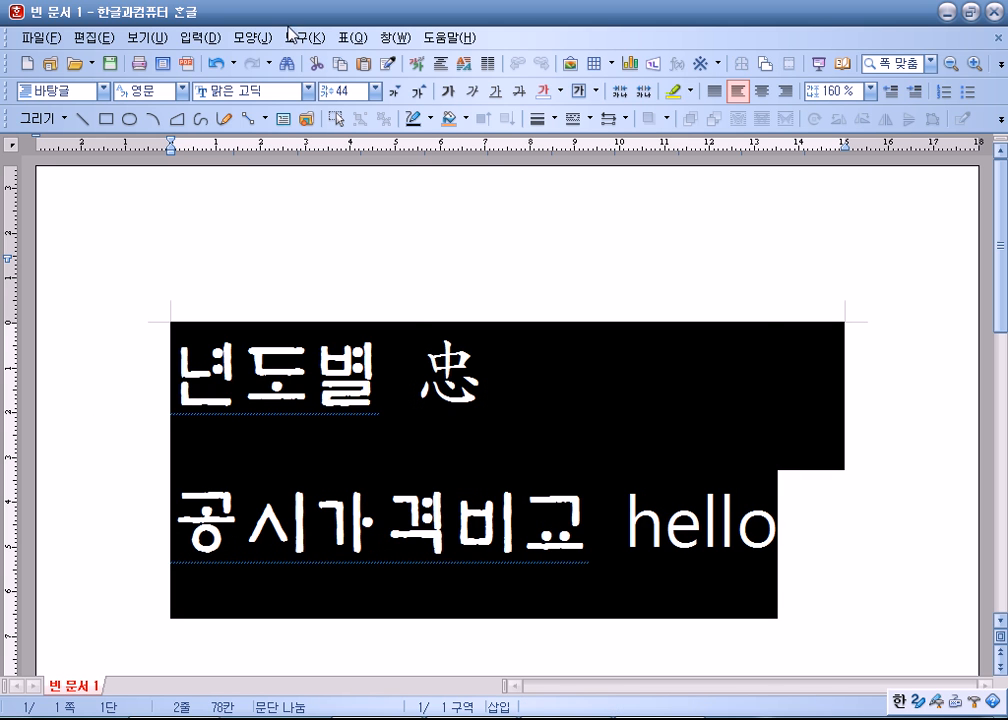
{"action": "left_click", "coordinate": [252, 38]}
{"action": "left_click", "coordinate": [275, 62]}
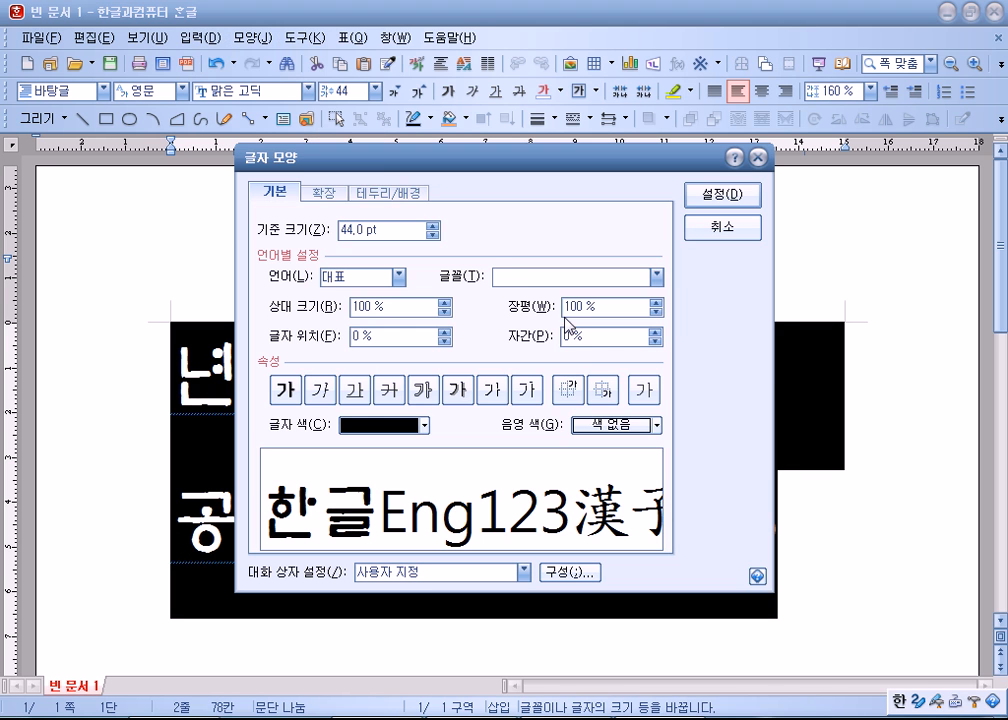
{"action": "left_click_drag", "start_coordinate": [656, 342], "coordinate": [656, 342]}
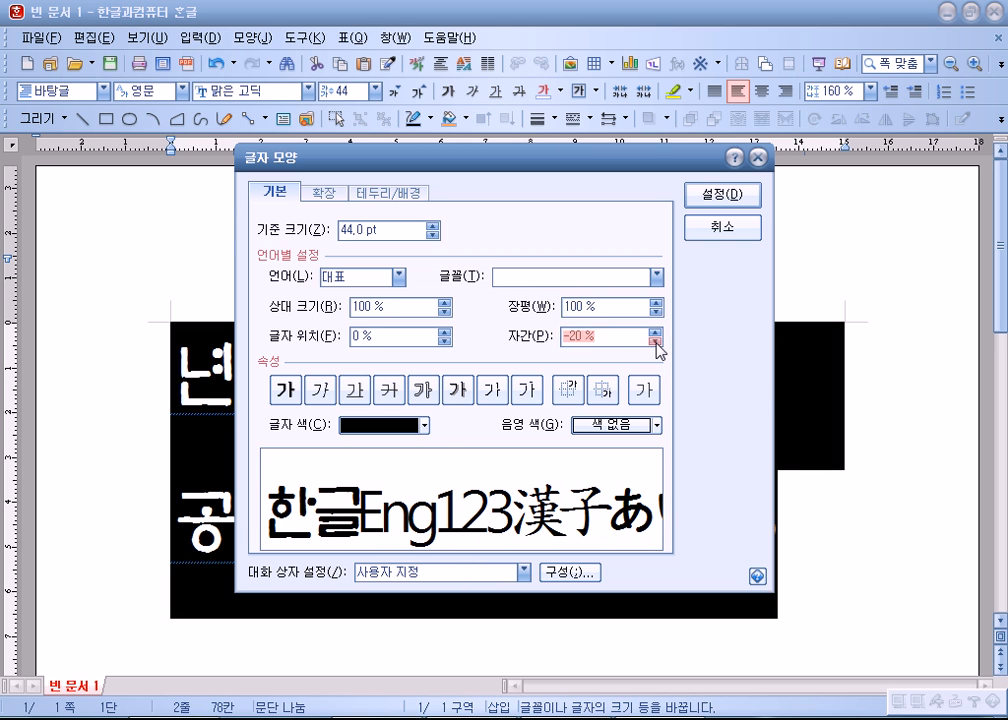
{"action": "left_click", "coordinate": [709, 197]}
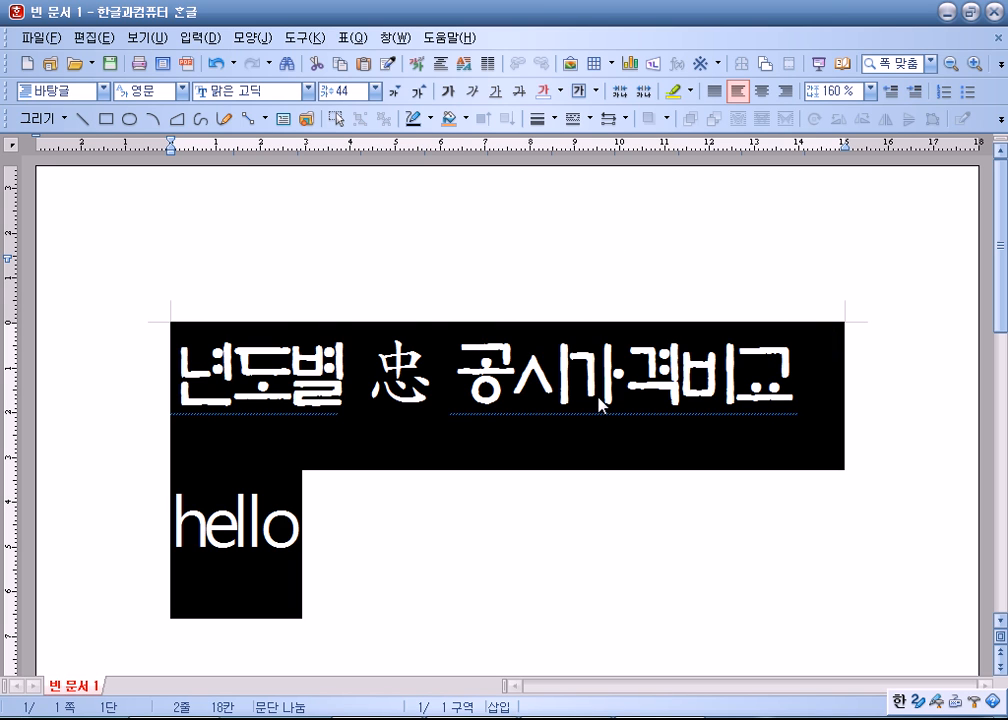
- Delete all the text in the Hangul document and undo the deletion
{"action": "key", "text": "Delete"}
{"action": "key", "text": "alt"}
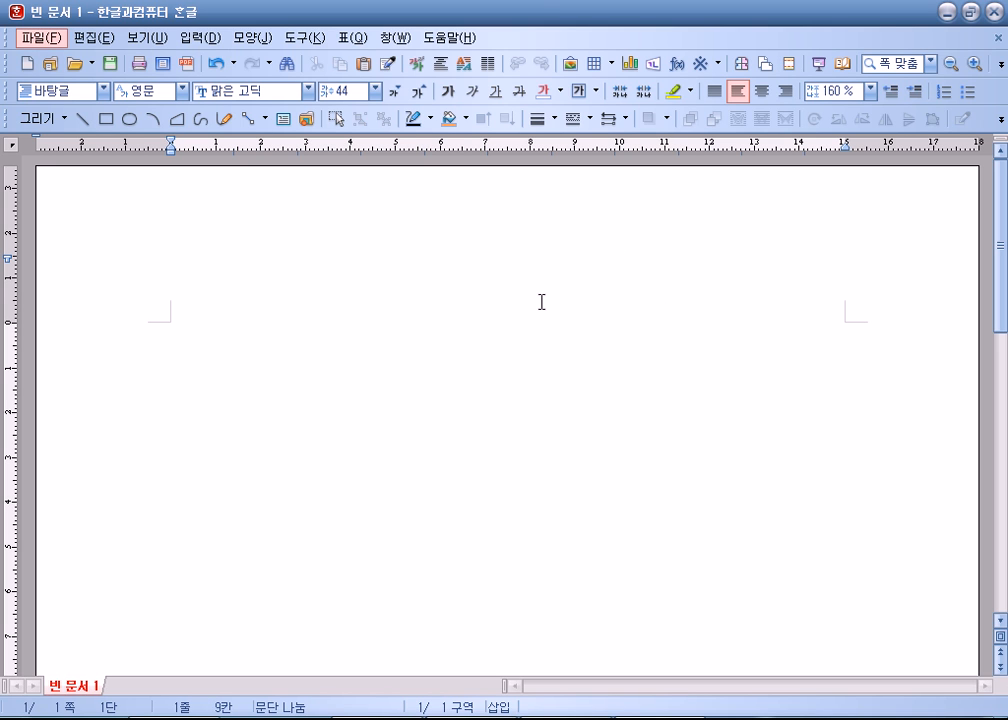
{"action": "left_click", "coordinate": [477, 436]}
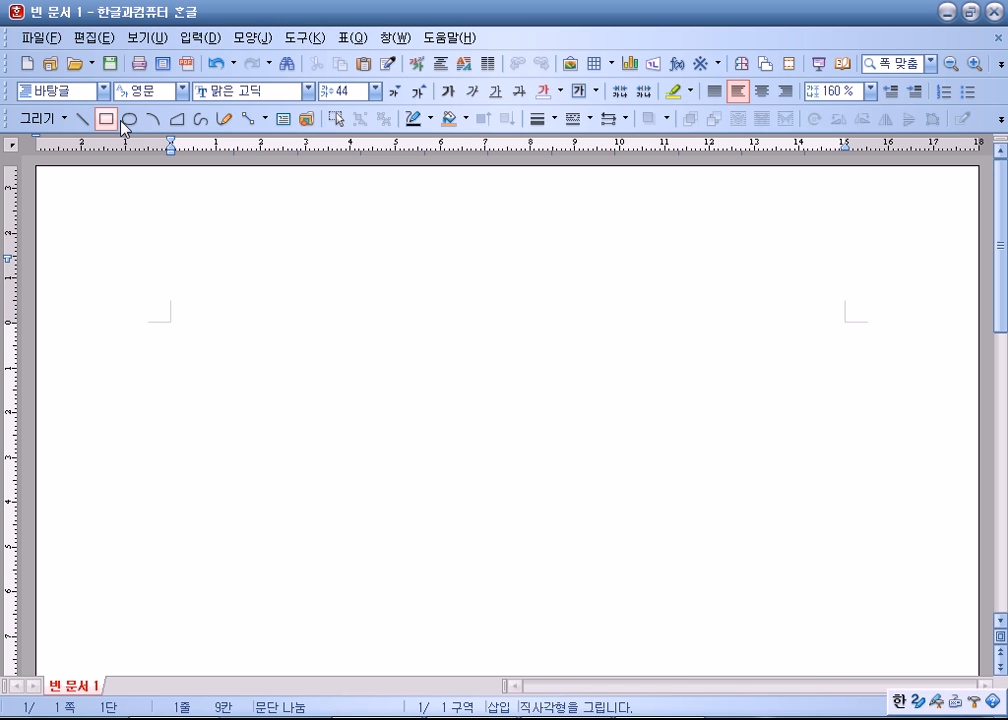
{"action": "left_click", "coordinate": [215, 63]}
- Switch back to PowerPoint and review the slide 3 title's font and character spacing settings
{"action": "key", "text": "alt"}
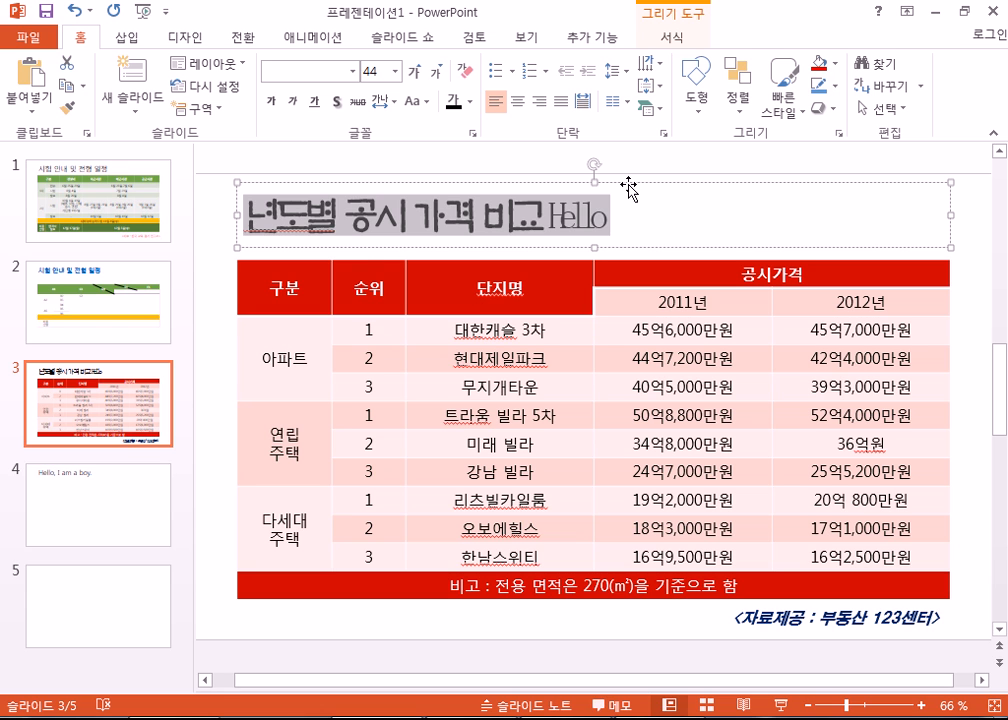
{"action": "left_click", "coordinate": [628, 184]}
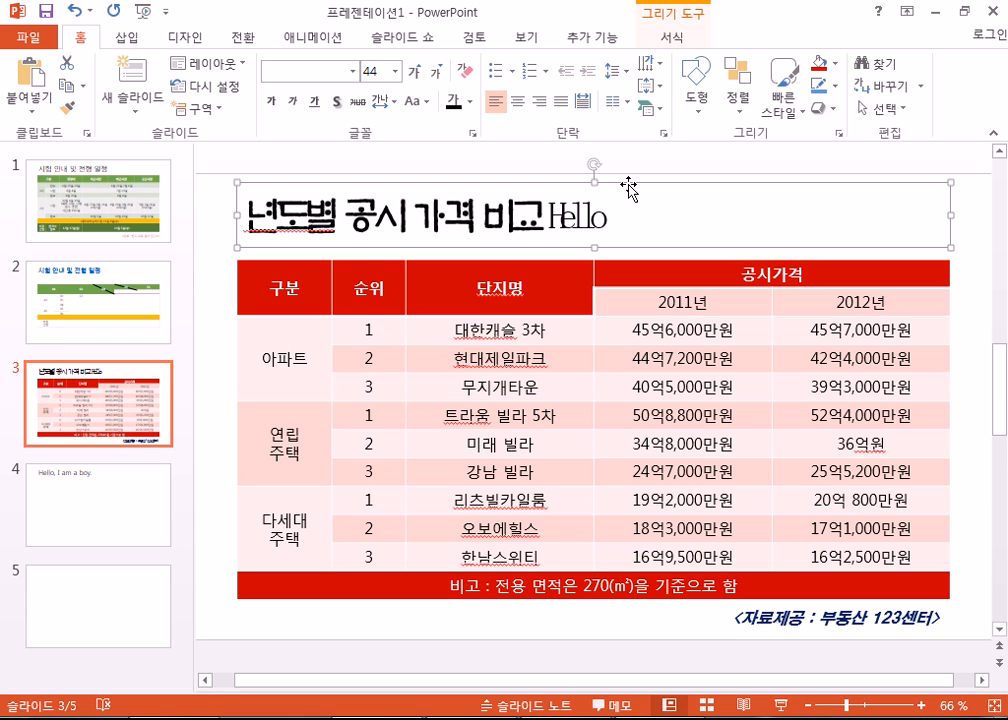
{"action": "triple_click", "coordinate": [532, 220]}
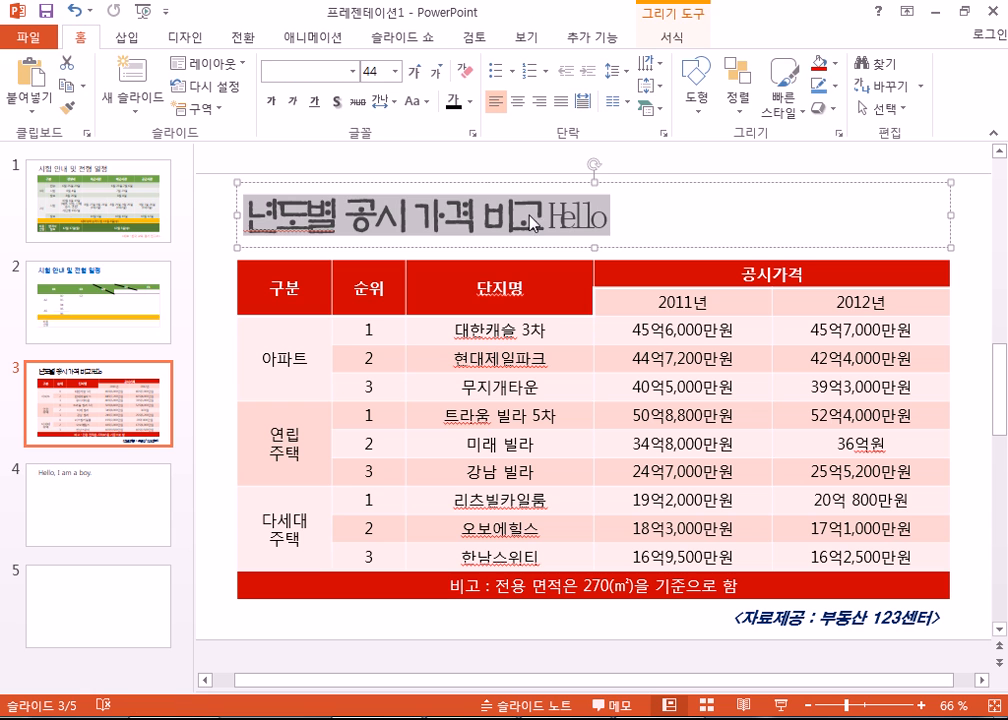
{"action": "left_click", "coordinate": [471, 133]}
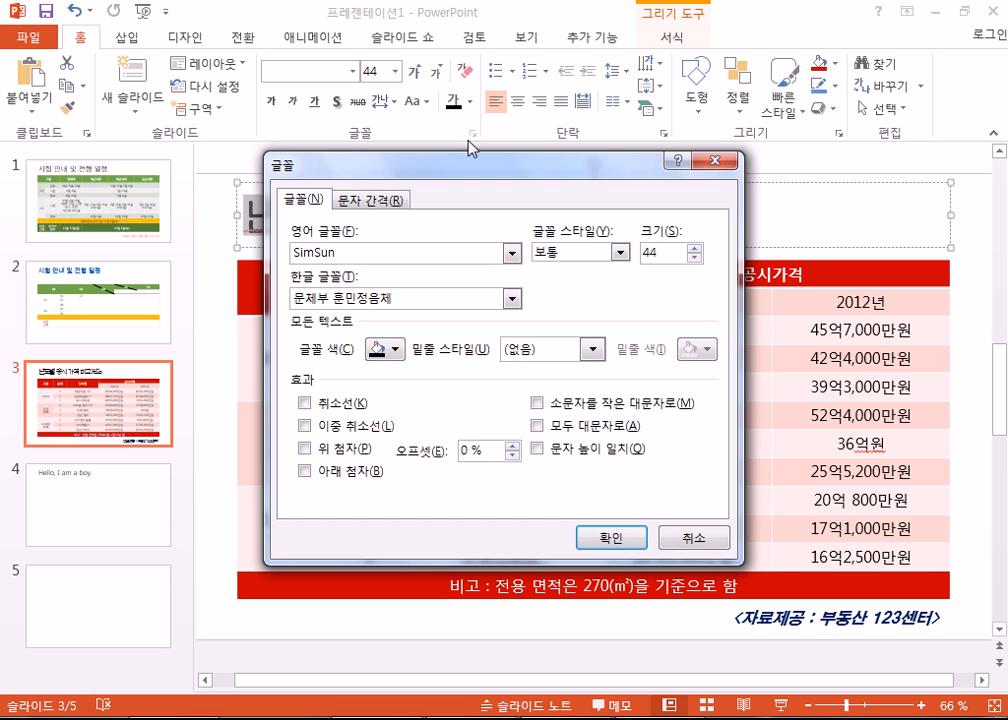
{"action": "left_click", "coordinate": [368, 200]}
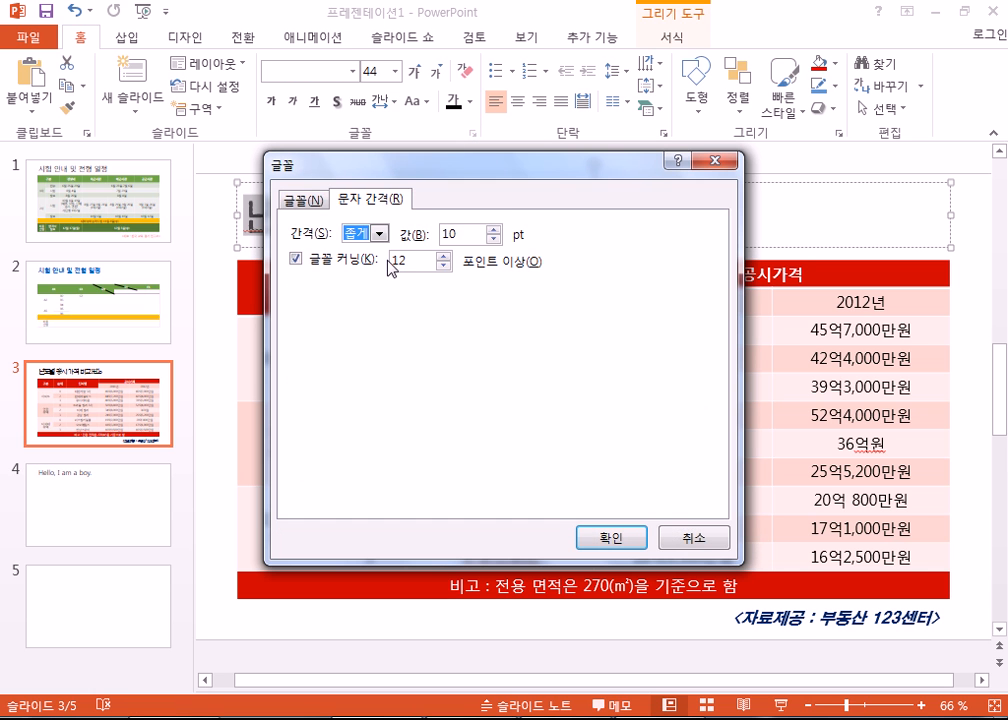
{"action": "left_click", "coordinate": [302, 199]}
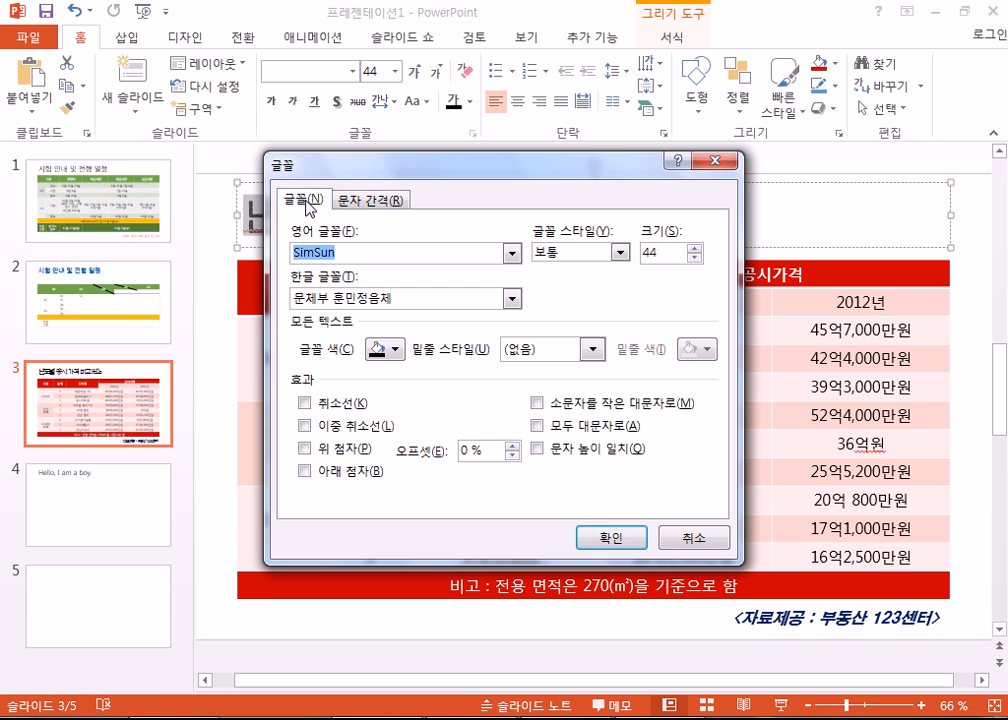
{"action": "left_click_drag", "start_coordinate": [437, 184], "coordinate": [665, 95]}
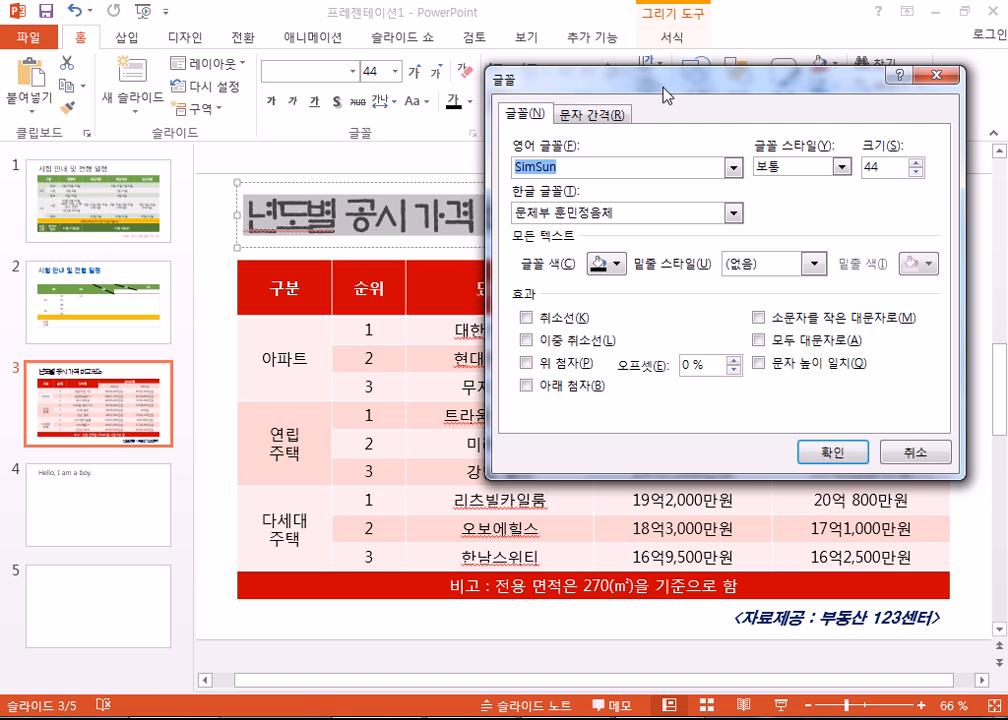
{"action": "key", "text": "Return"}
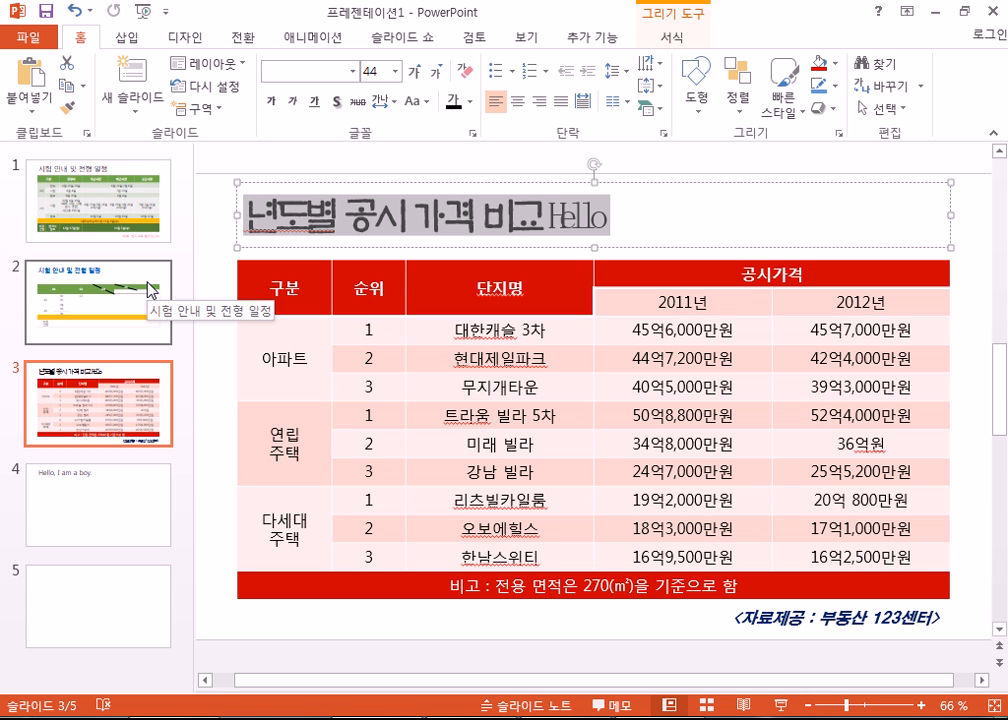
- Undo the character spacing changes made to the slide 3 title and select its text box
{"action": "left_click", "coordinate": [224, 298]}
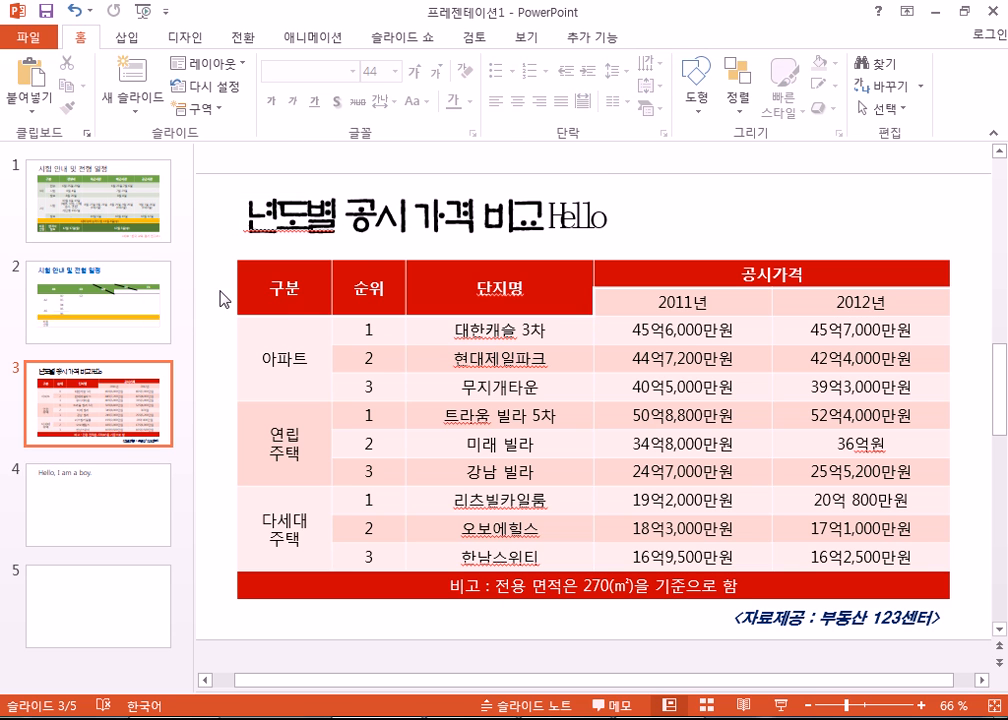
{"action": "left_click", "coordinate": [333, 247]}
{"action": "key", "text": "ctrl+z"}
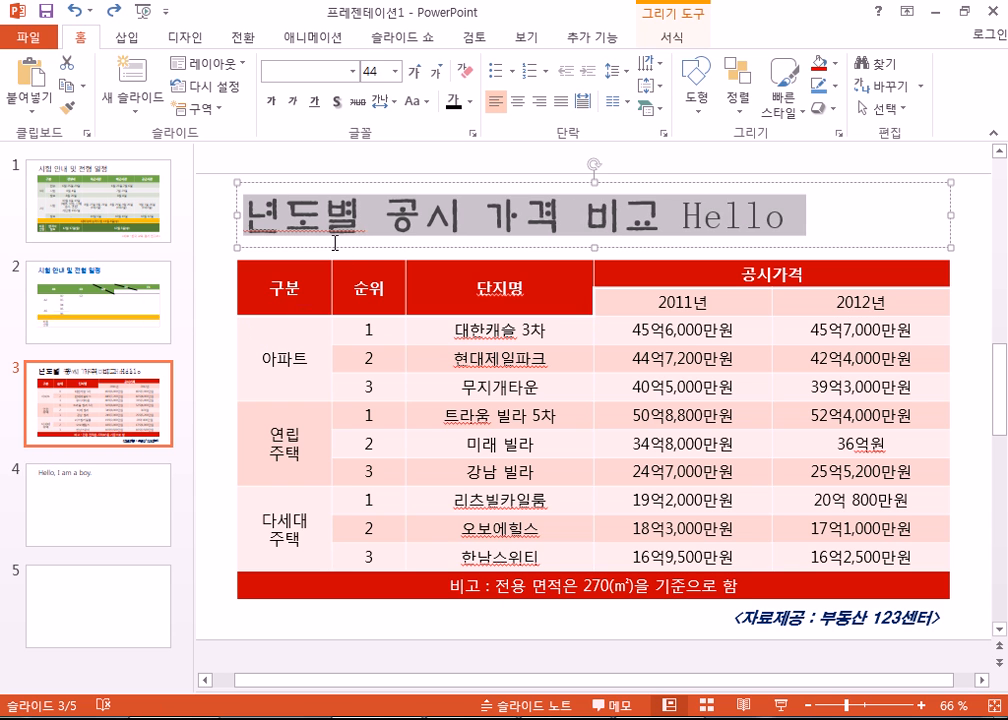
{"action": "left_click", "coordinate": [405, 183]}
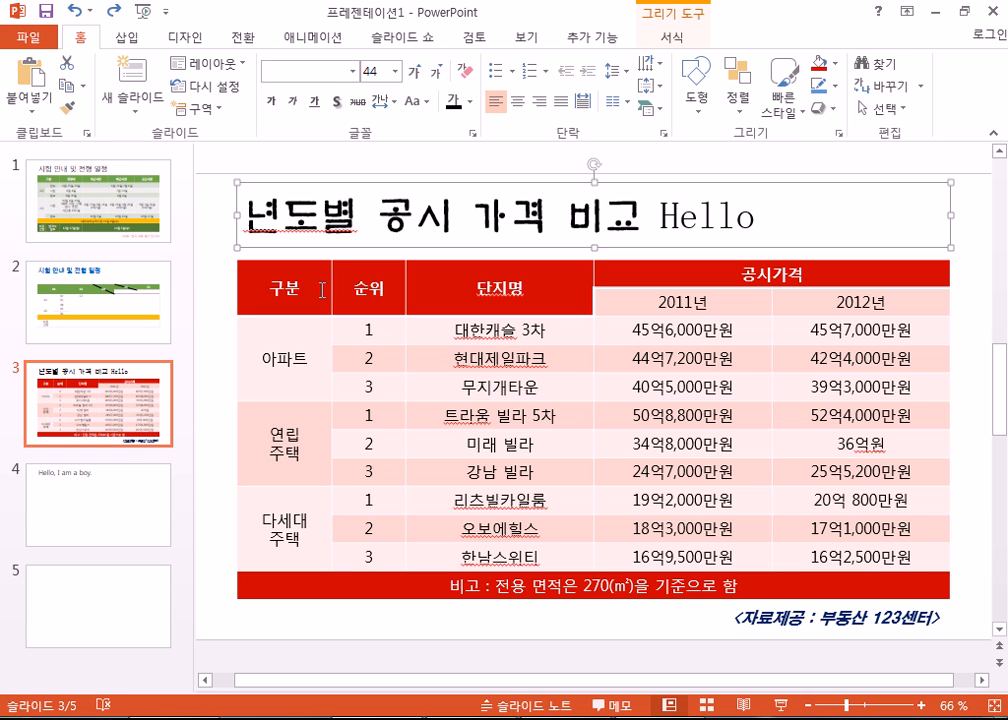